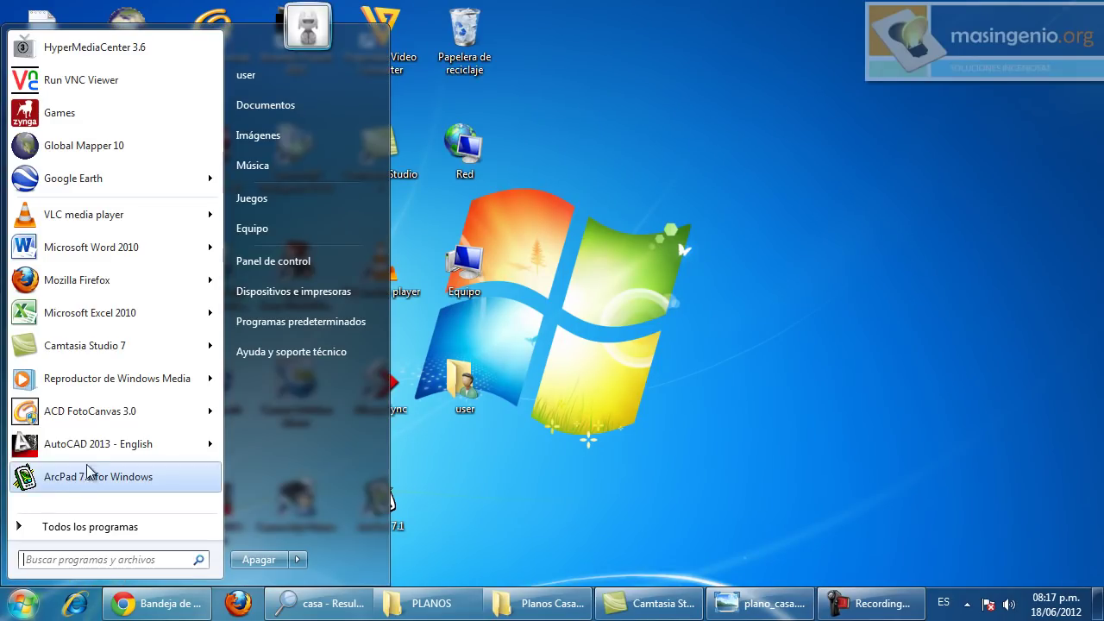
# Launch AutoCAD 2013 - English from the Windows 7 Start menu to get a blank Drawing1
pyautogui.moveTo(93, 459)
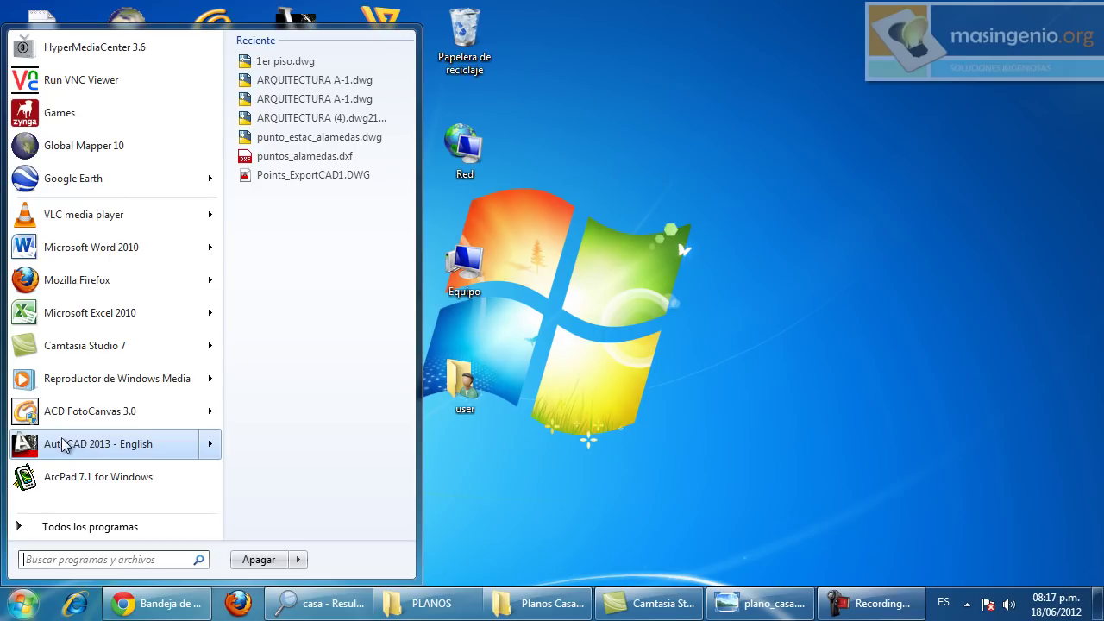
pyautogui.click(79, 450)
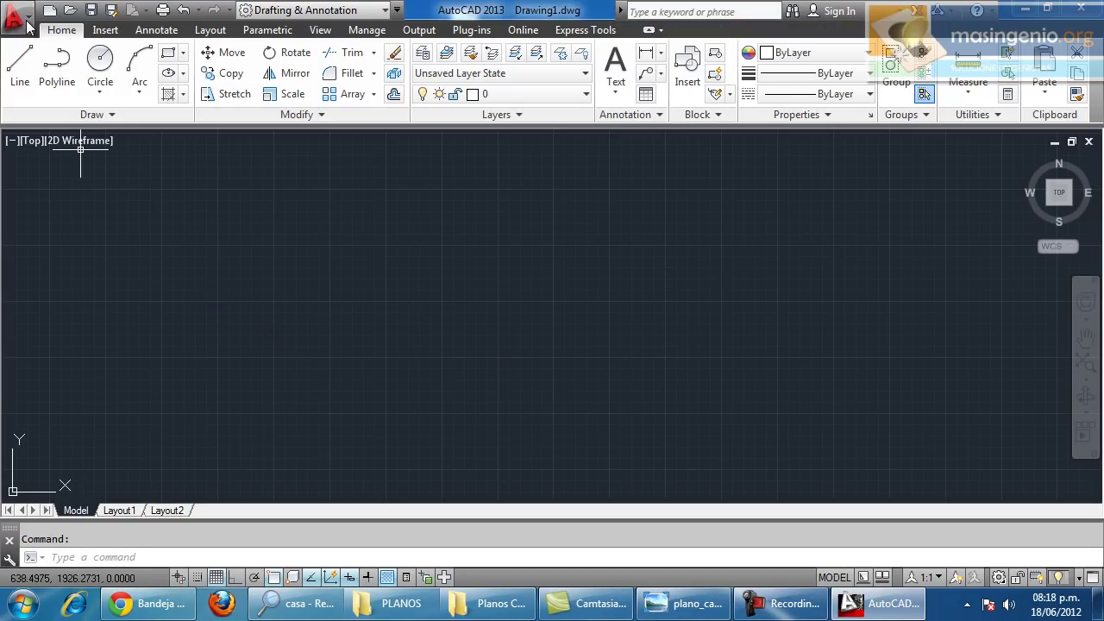
# Save the new drawing under the name 'plano casa' in Mis documentos
pyautogui.click(19, 21)
pyautogui.click(81, 218)
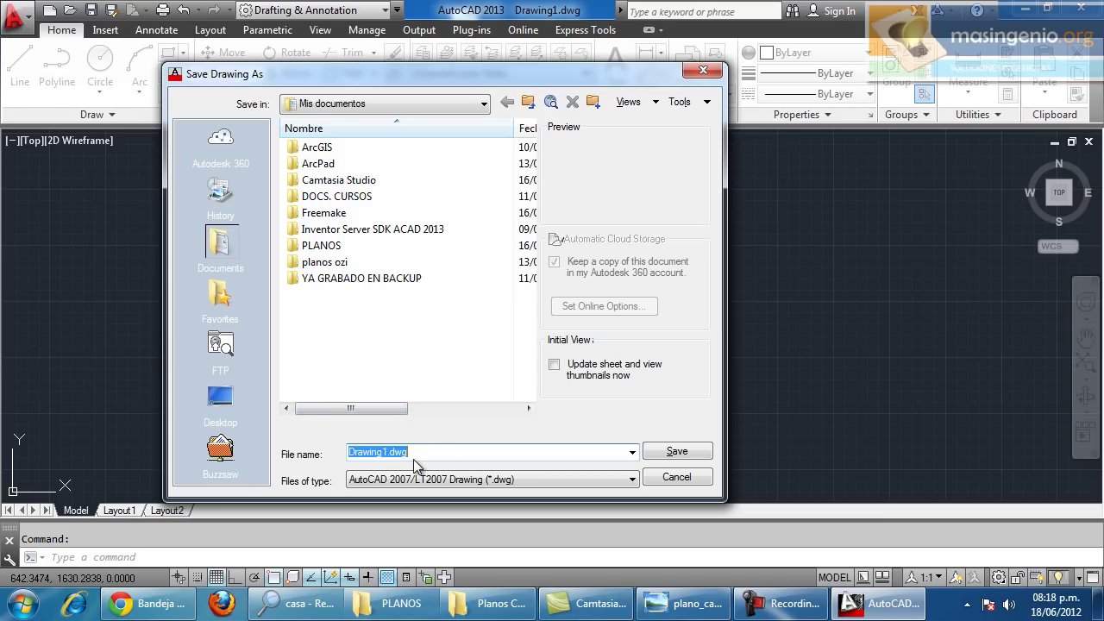
pyautogui.click(391, 454)
pyautogui.write('plano casa')
pyautogui.click(671, 454)
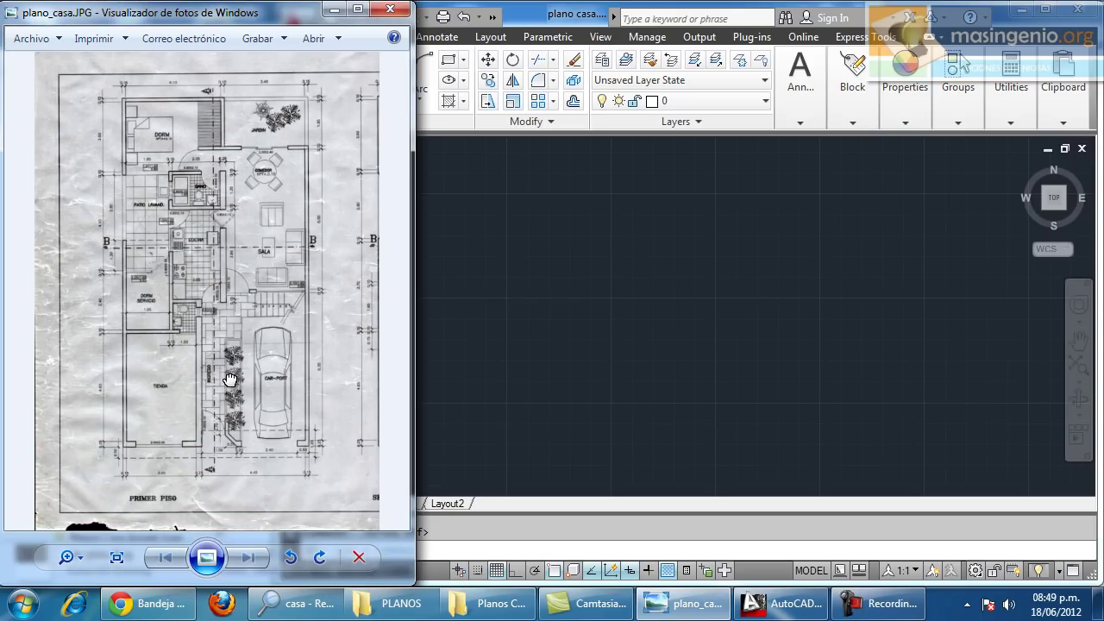
# Zoom and pan plano_casa.JPG to inspect the scanned plan's lower part and top, then return to AutoCAD
pyautogui.scroll(4, 216, 261)
pyautogui.scroll(-5, 217, 262)
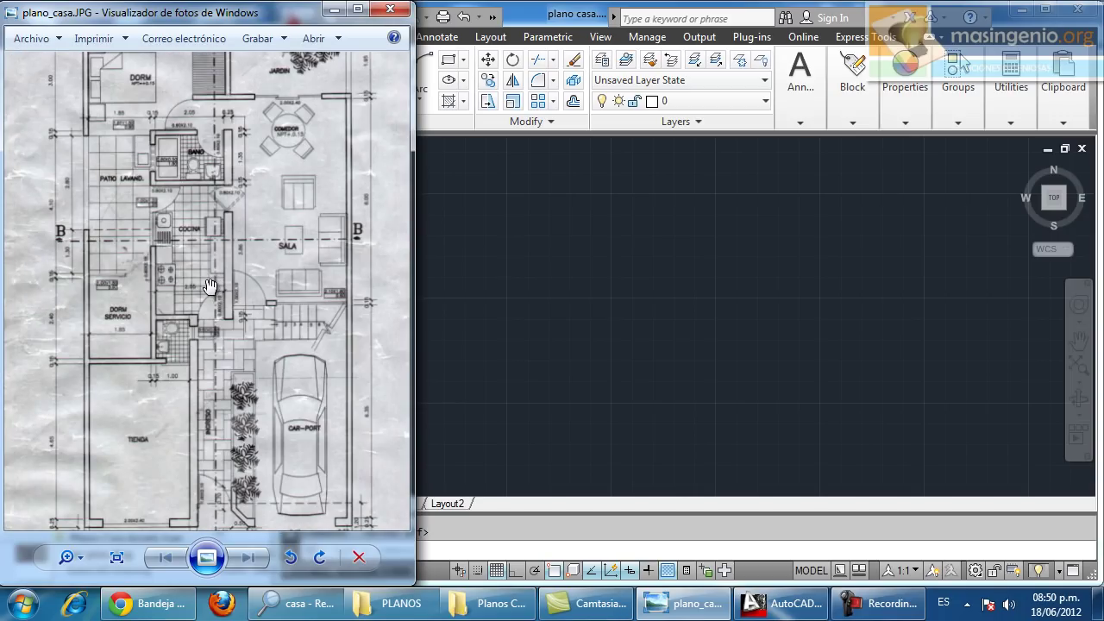
pyautogui.moveTo(270, 363); pyautogui.dragTo(267, 295)
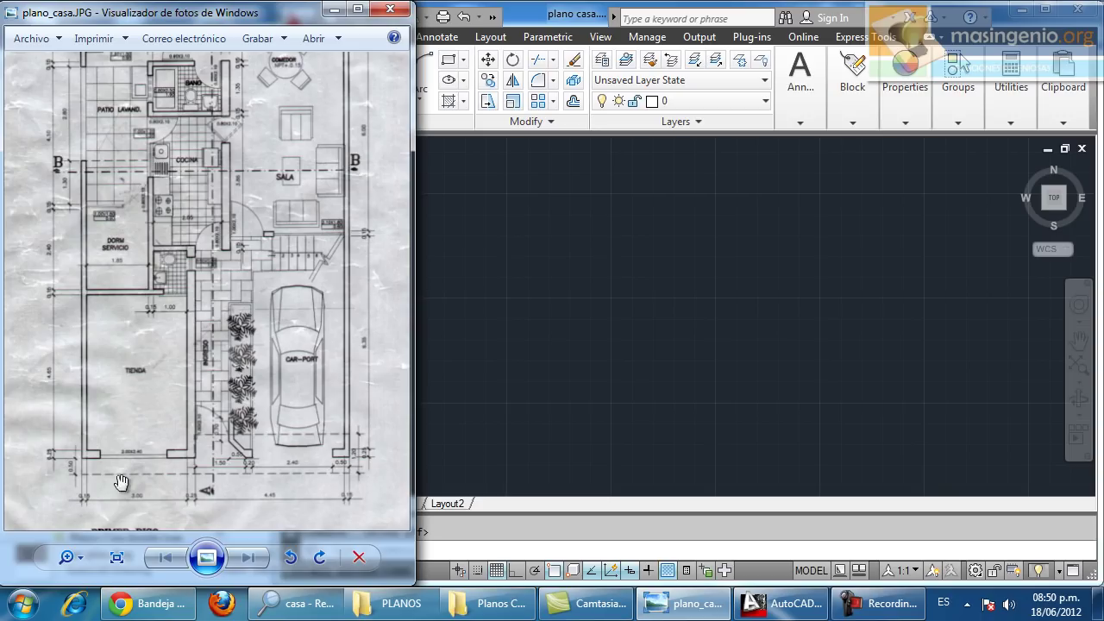
pyautogui.moveTo(297, 258); pyautogui.dragTo(307, 338)
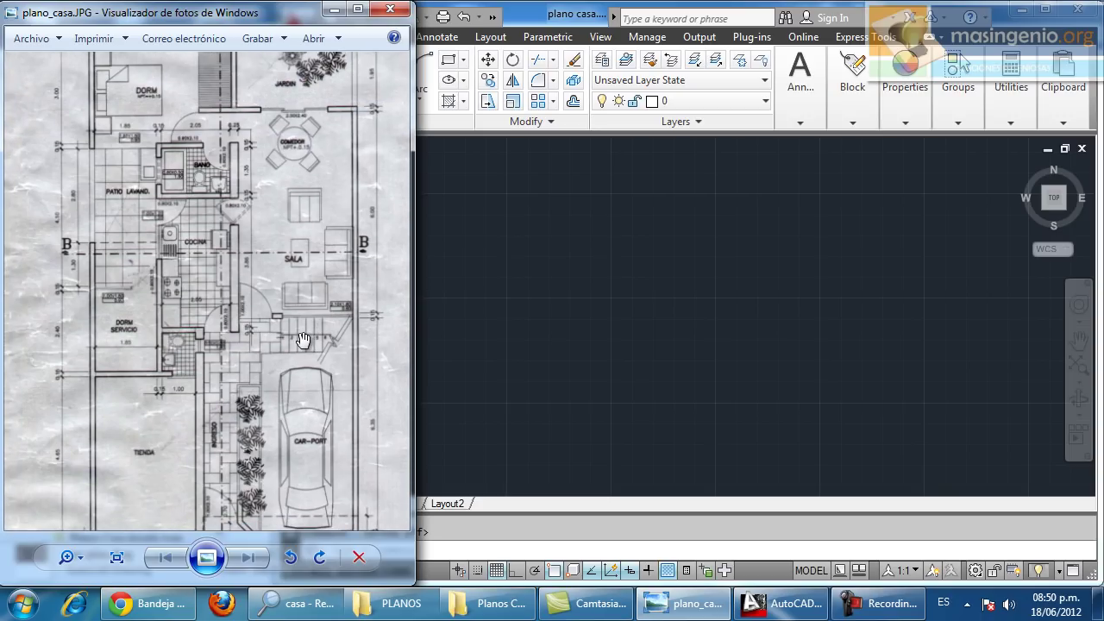
pyautogui.scroll(-2, 148, 457)
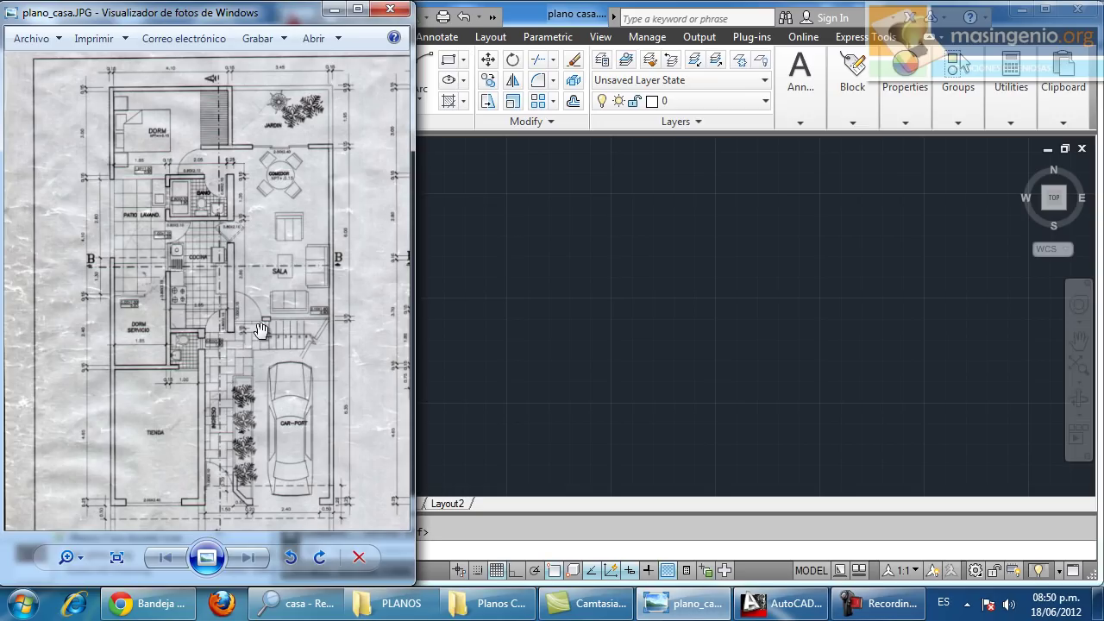
pyautogui.click(457, 313)
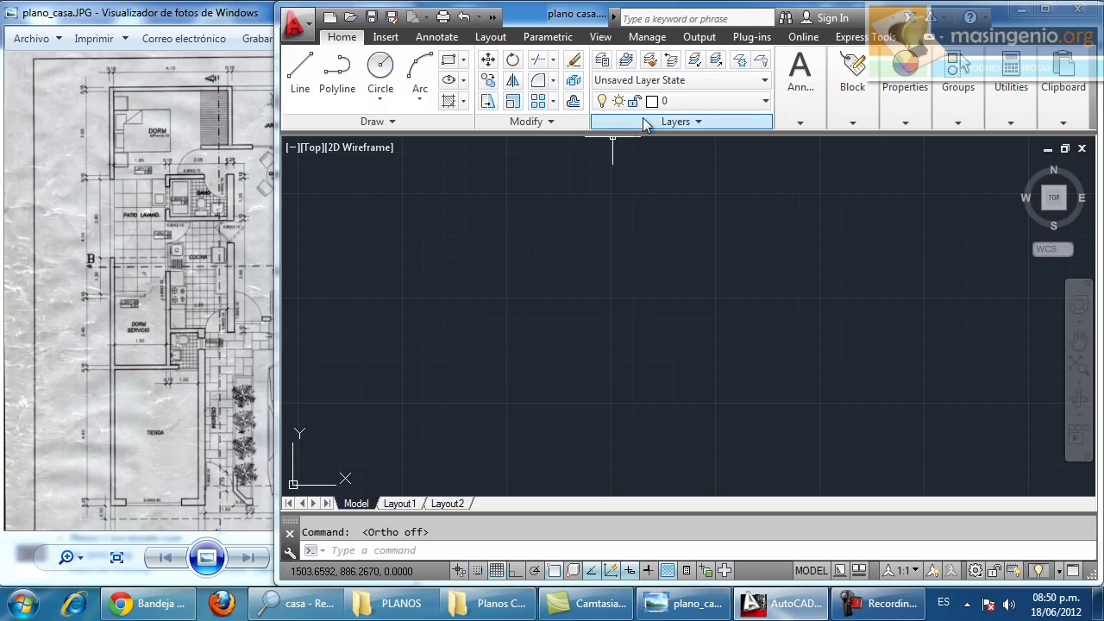
# Make terreno the current layer and draw a 15-unit vertical line with Ortho on
pyautogui.click(680, 102)
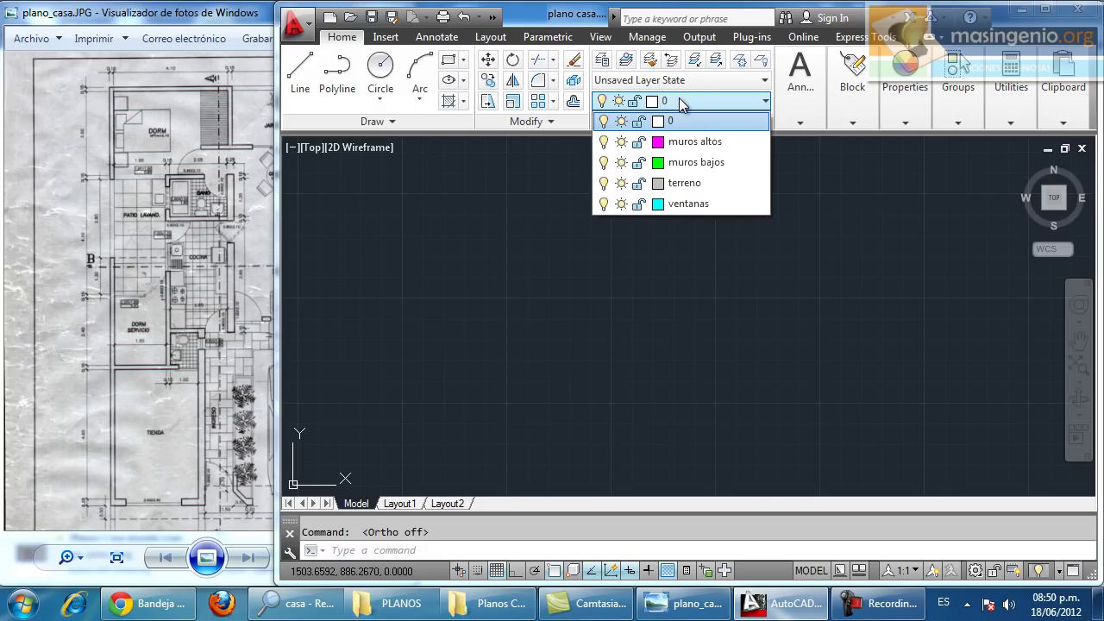
pyautogui.click(678, 184)
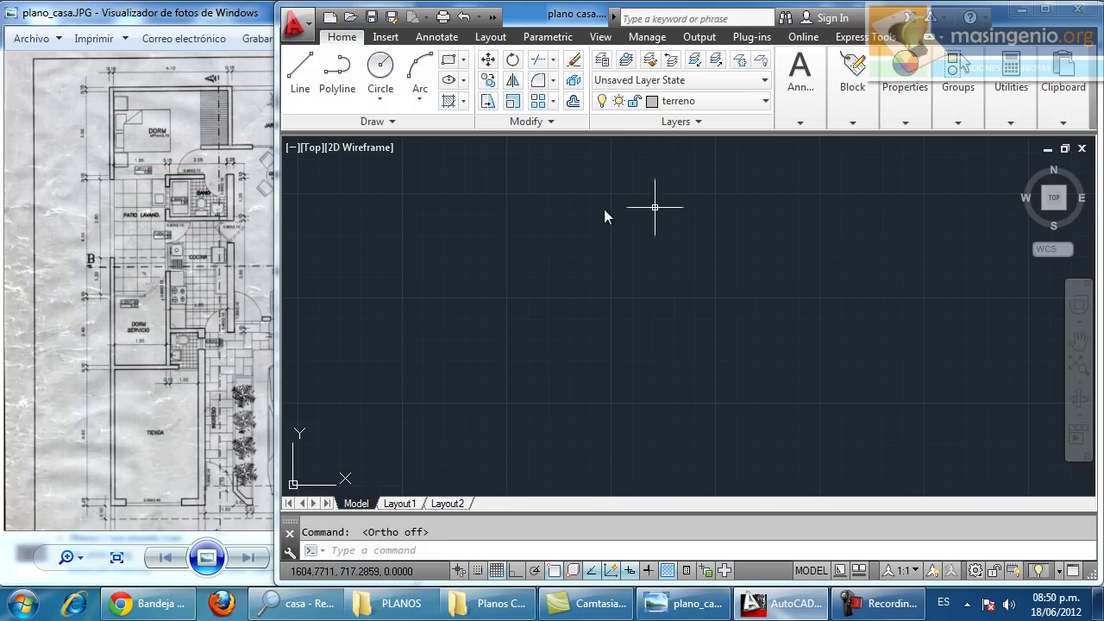
pyautogui.click(300, 78)
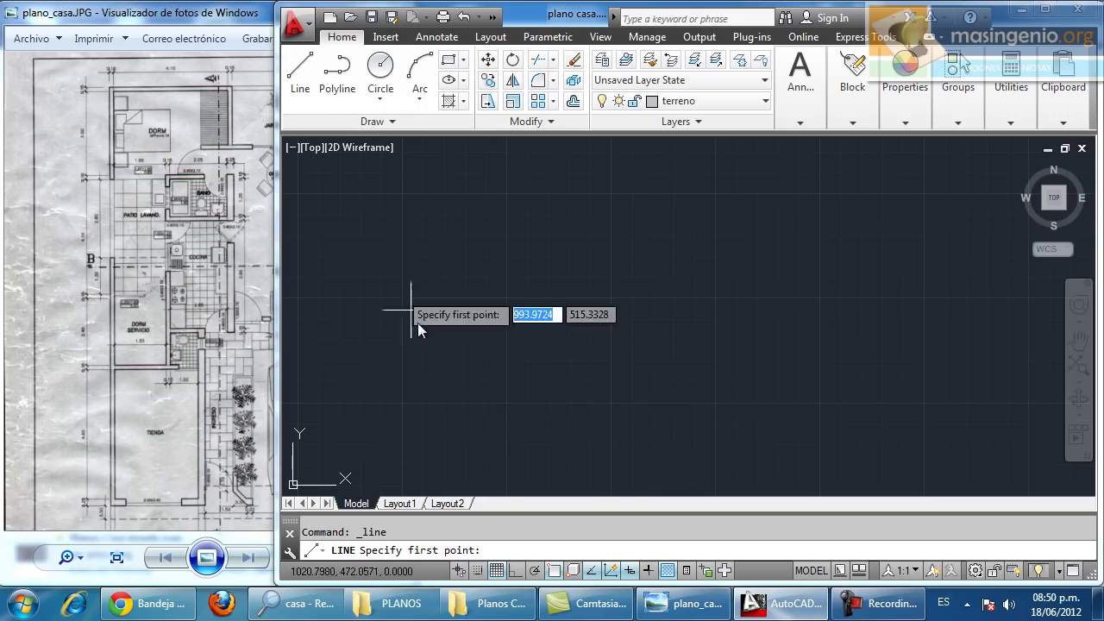
pyautogui.click(525, 423)
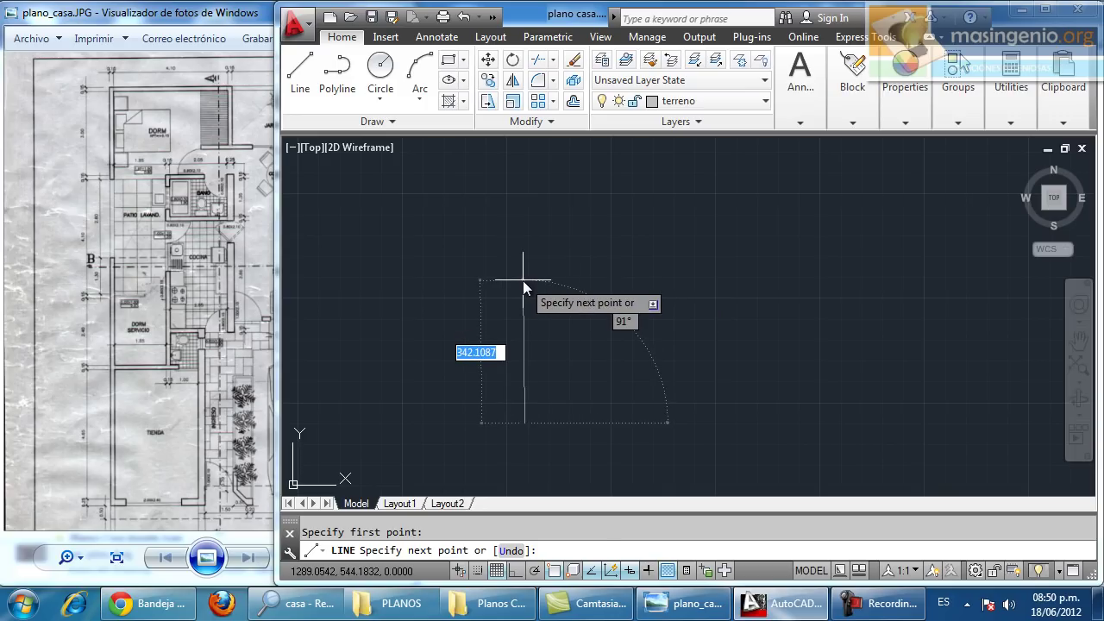
pyautogui.press('F8')
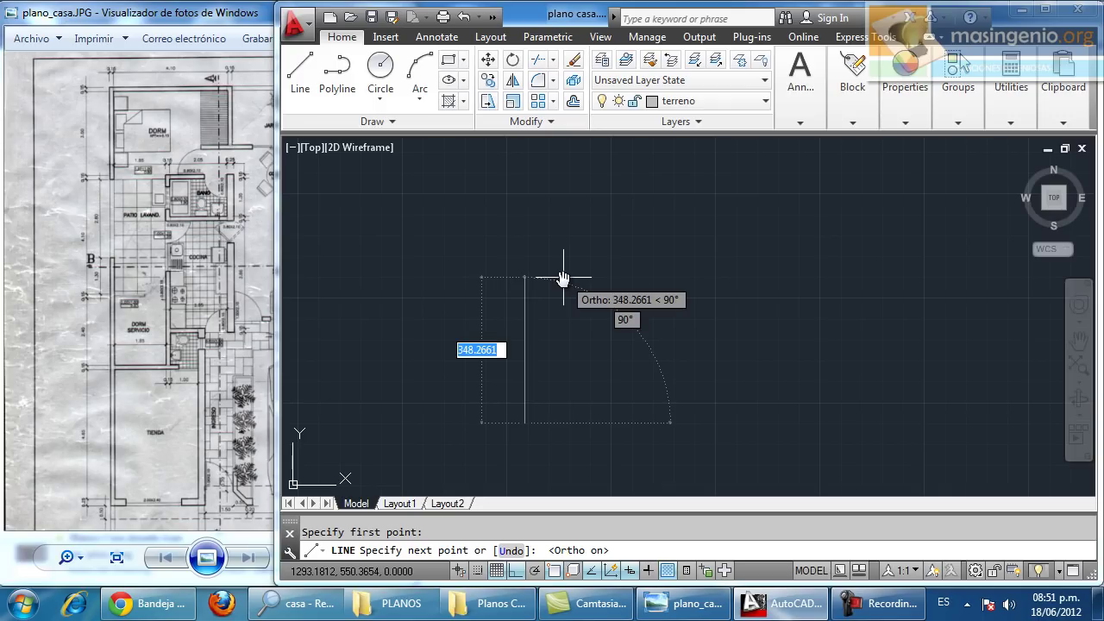
pyautogui.write('15')
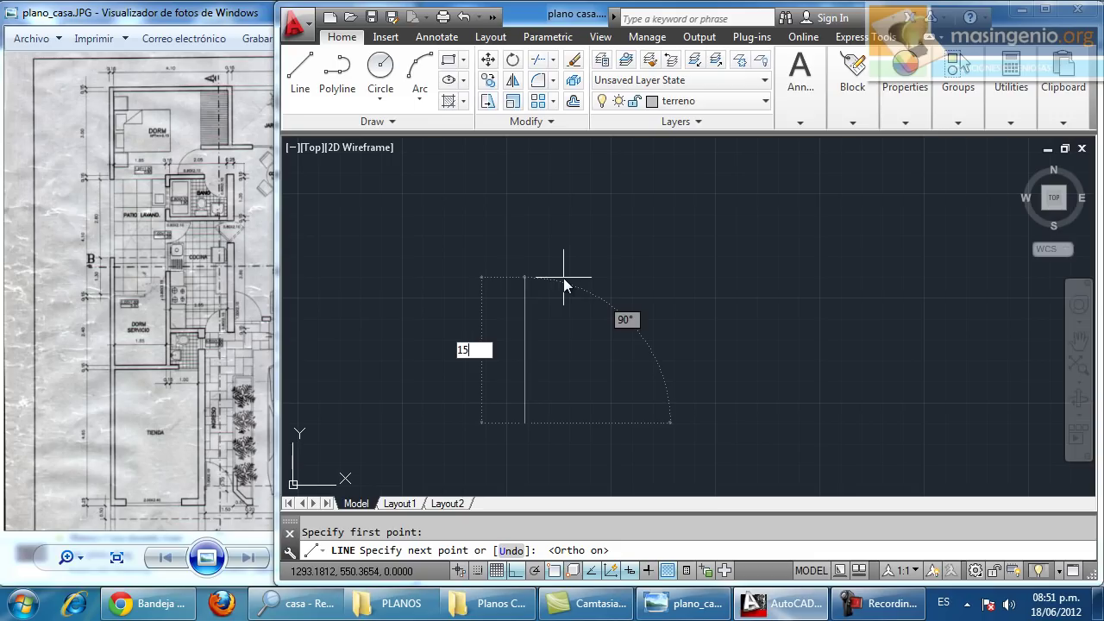
pyautogui.press('Return')
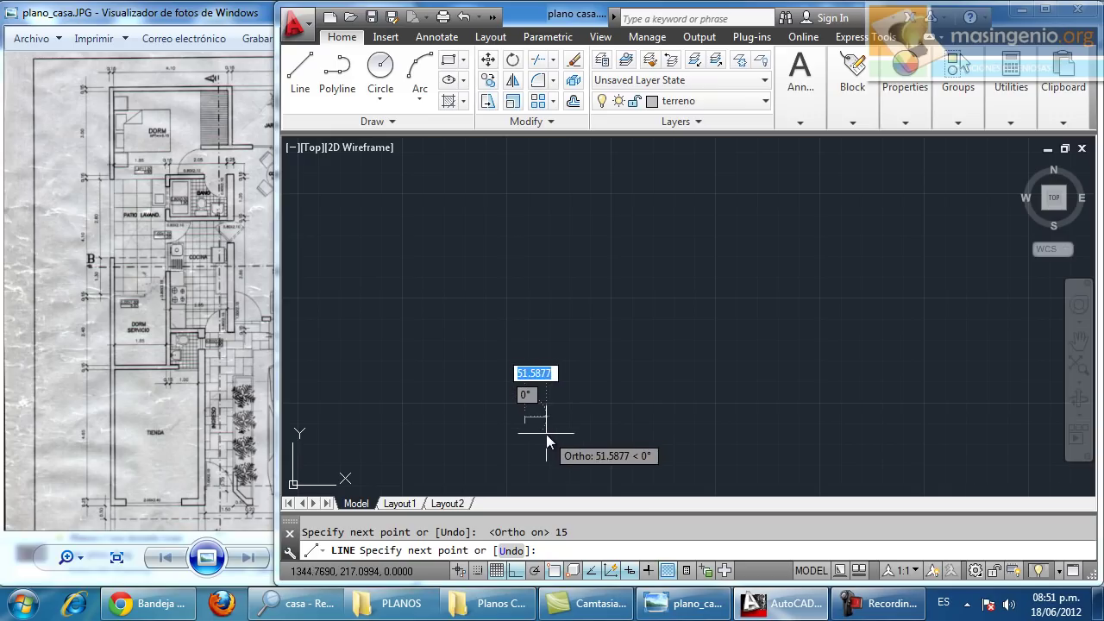
# Add segments of 8 right, 15 down and 8 left to close the lot rectangle
pyautogui.scroll(4, 546, 422)
pyautogui.scroll(2, 540, 417)
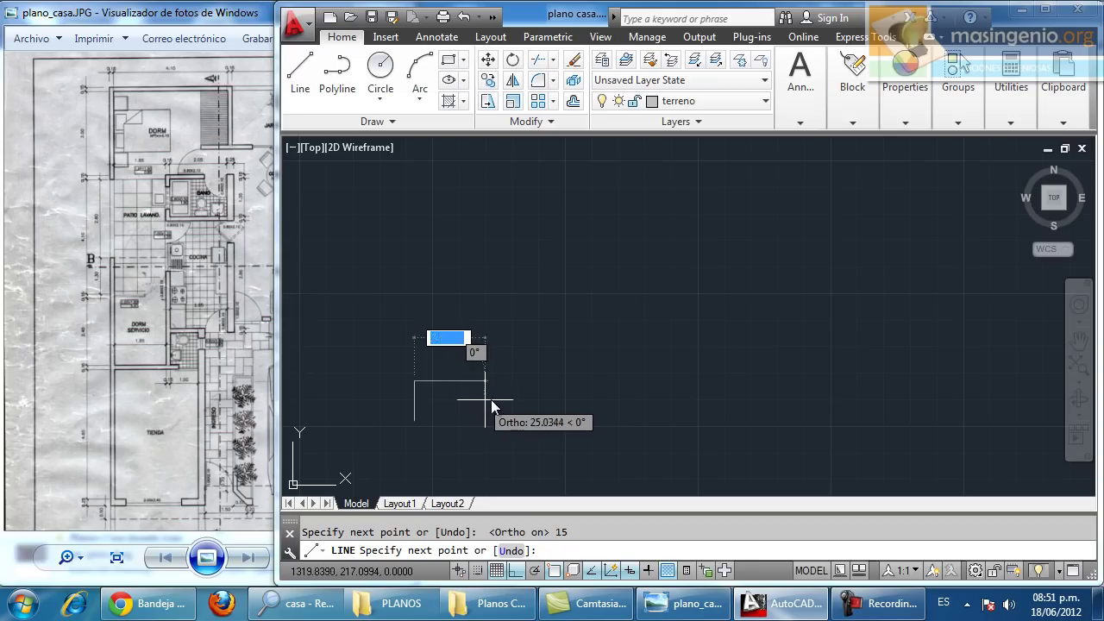
pyautogui.moveTo(463, 406)
pyautogui.mouseDown(button='middle')
pyautogui.moveTo(675, 331)
pyautogui.moveTo(692, 360)
pyautogui.moveTo(693, 320)
pyautogui.moveTo(714, 311)
pyautogui.mouseUp(button='middle')
pyautogui.scroll(4, 684, 341)
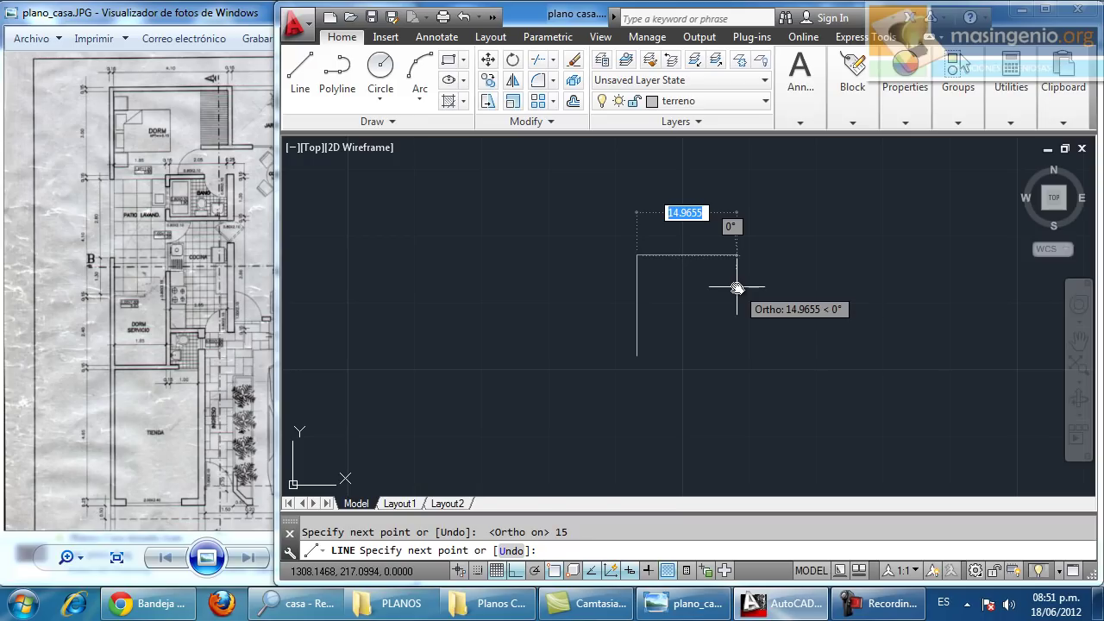
pyautogui.write('8')
pyautogui.press('Return')
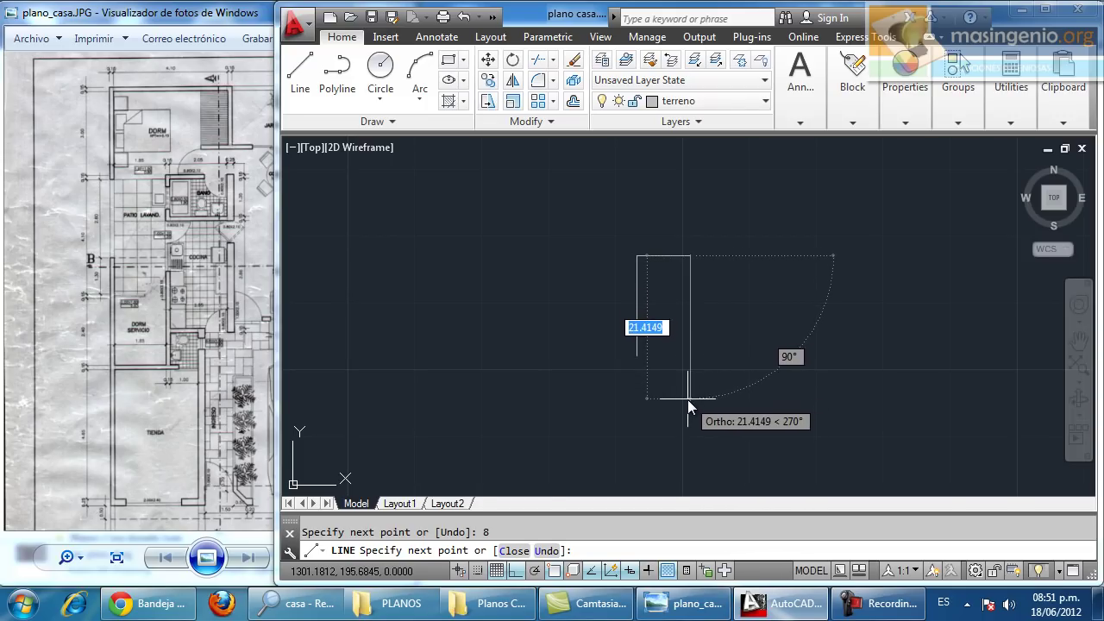
pyautogui.write('15')
pyautogui.press('Return')
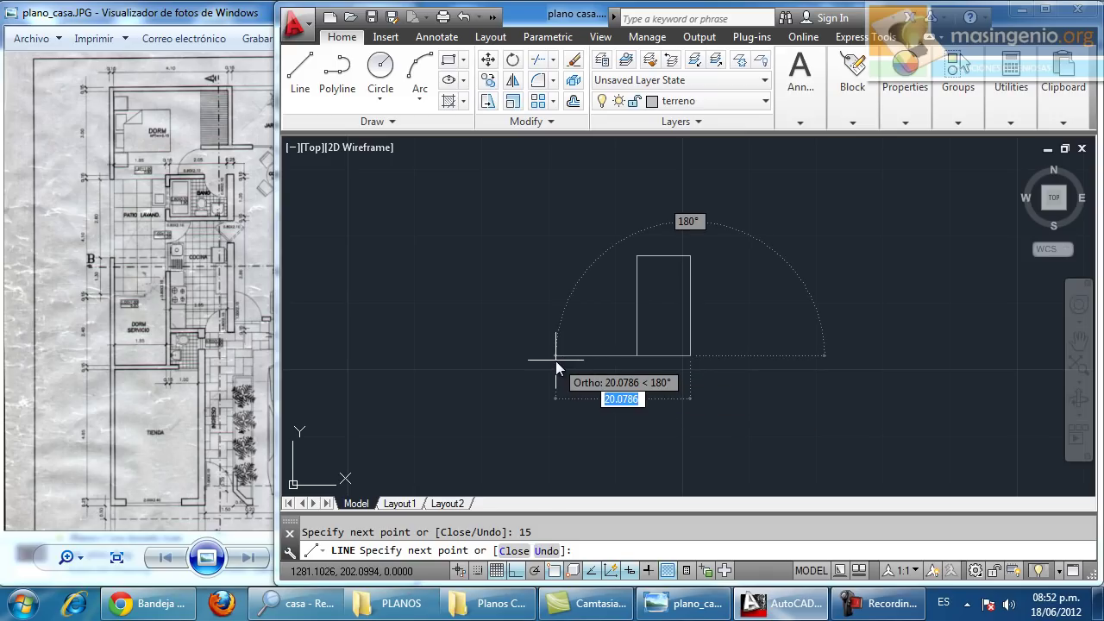
pyautogui.write('8')
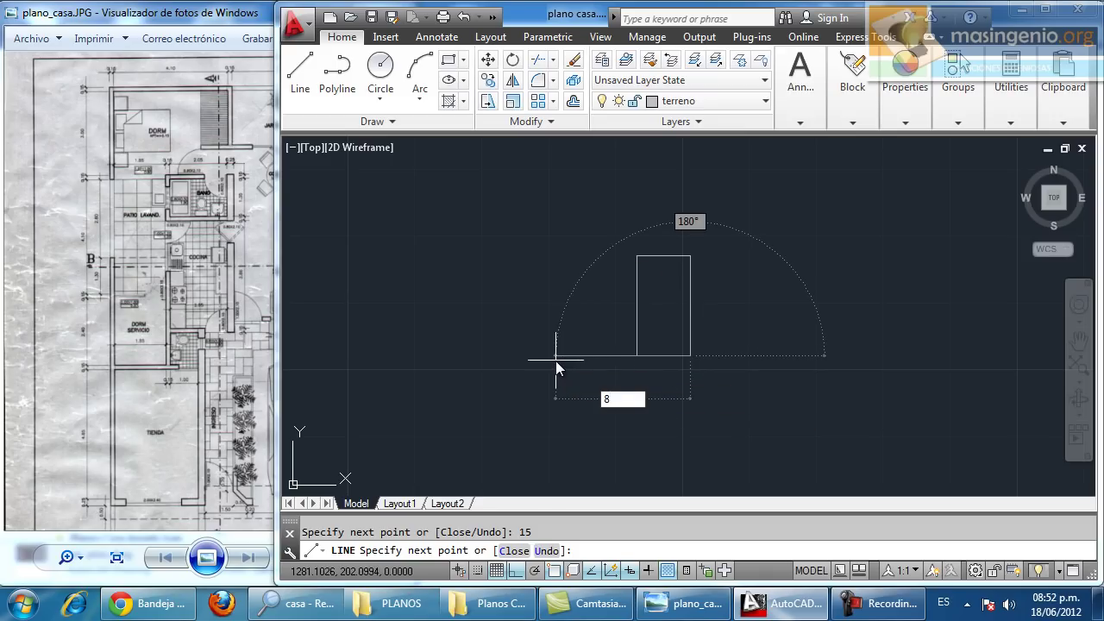
pyautogui.press('Return')
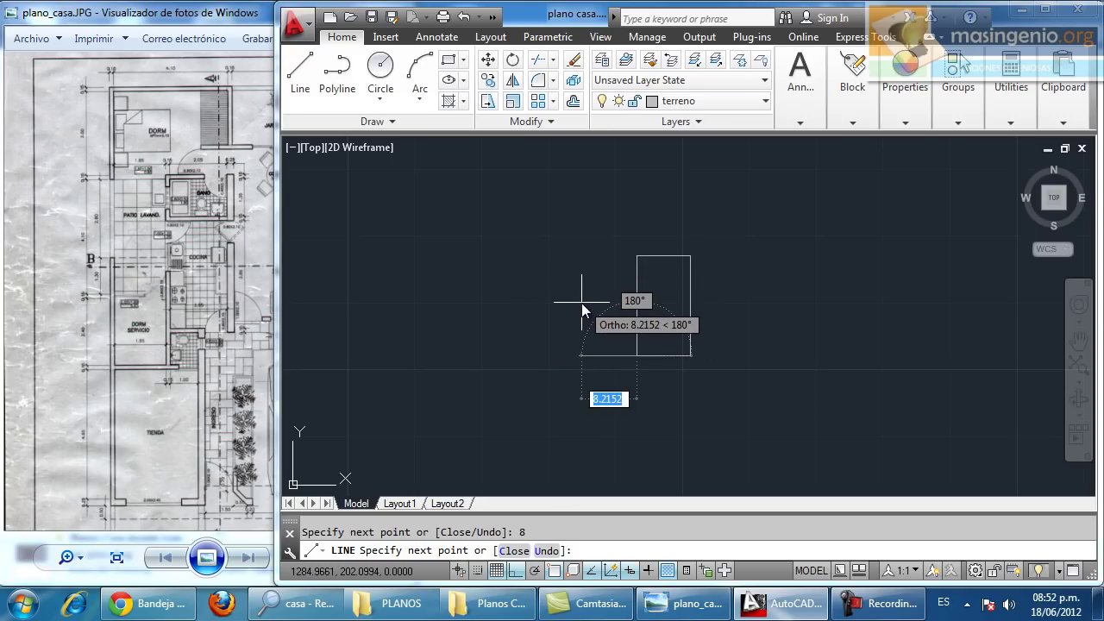
pyautogui.press('Return')
pyautogui.scroll(4, 665, 288)
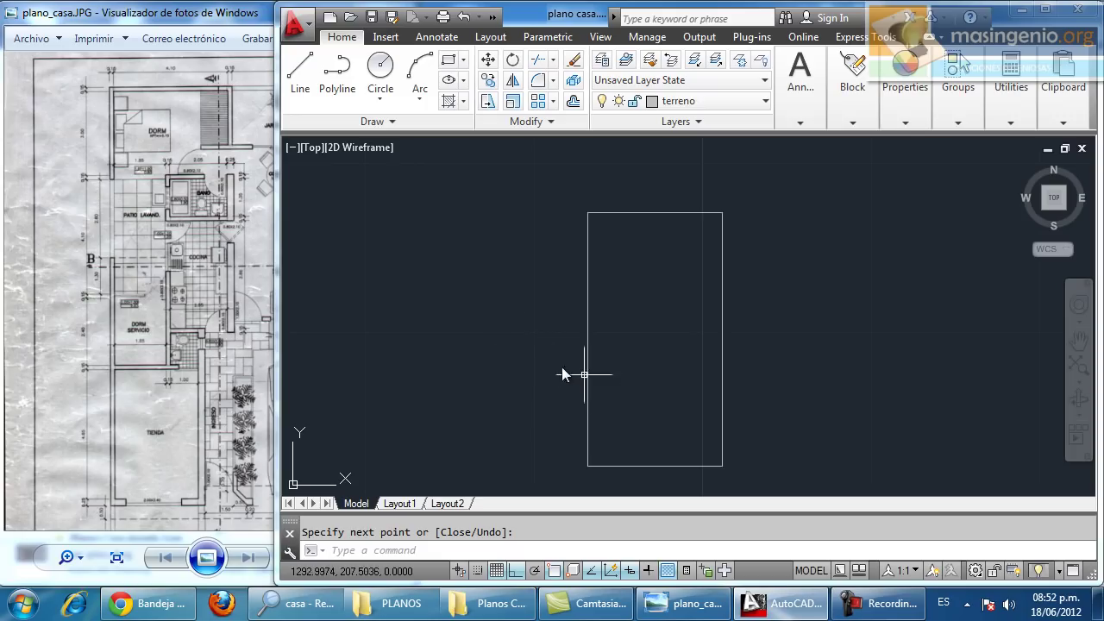
# Make muros altos the current layer and enlarge the TIENDA room on the scanned plan
pyautogui.click(682, 102)
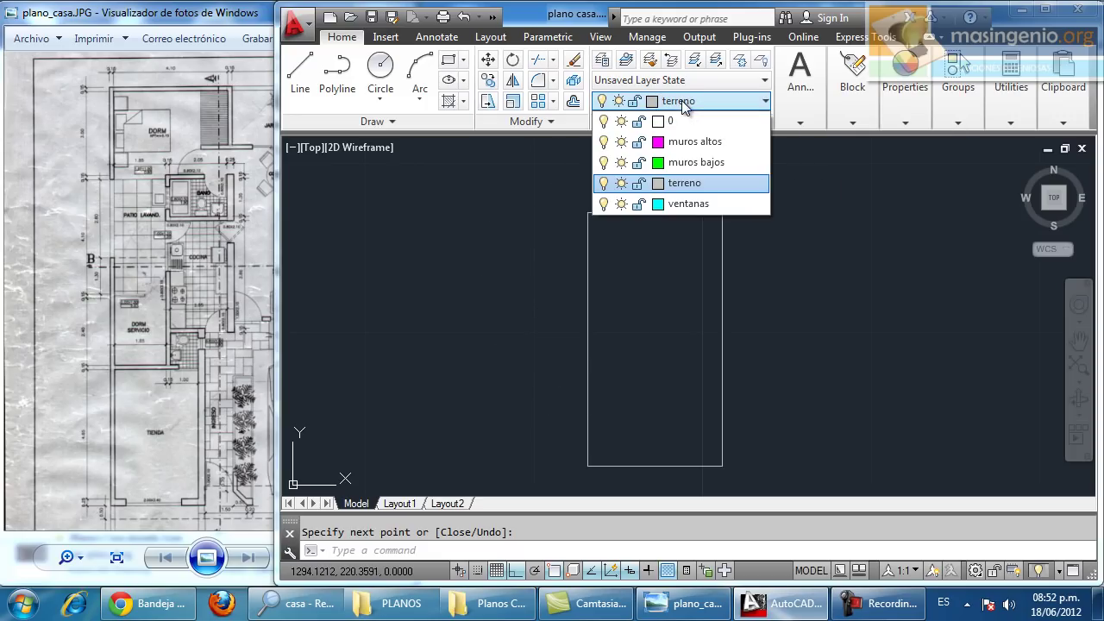
pyautogui.click(697, 143)
pyautogui.click(145, 314)
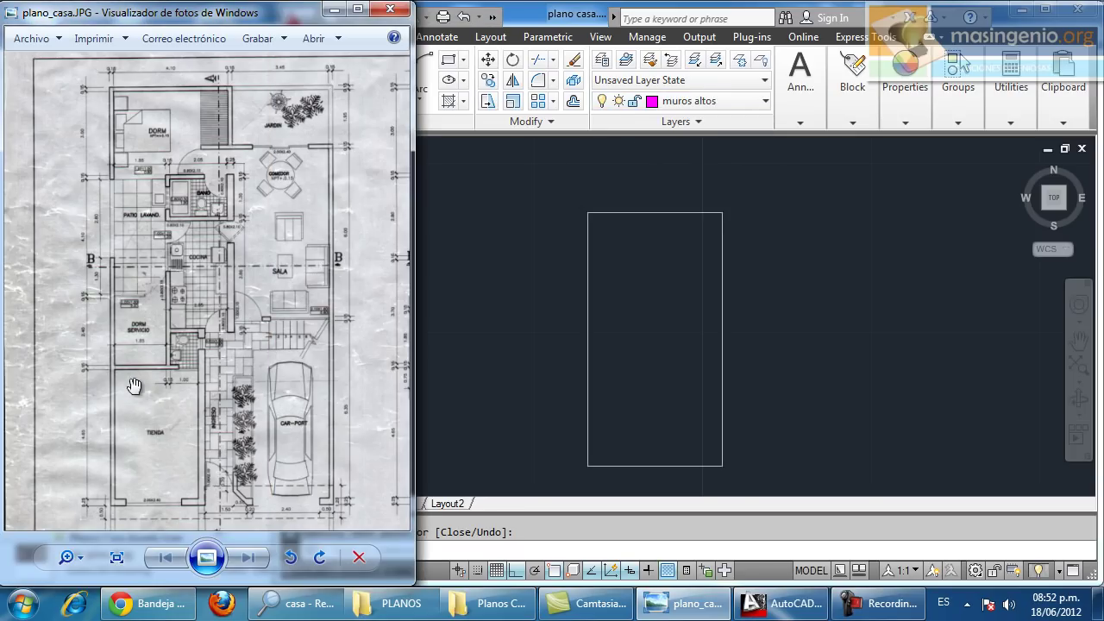
pyautogui.moveTo(133, 386); pyautogui.dragTo(156, 298)
pyautogui.scroll(3, 123, 356)
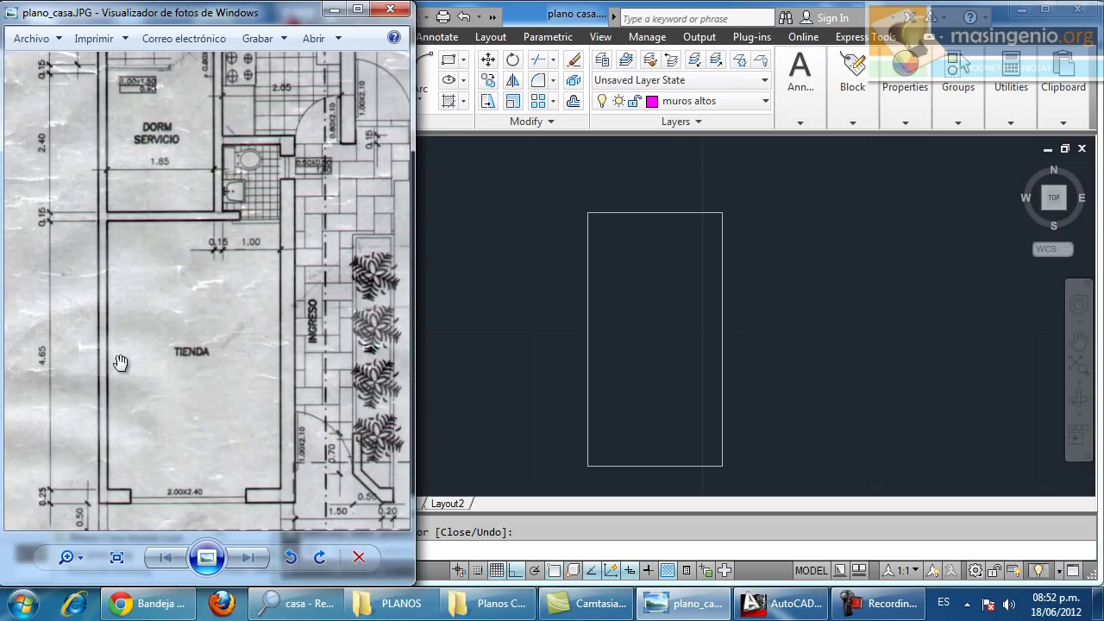
pyautogui.moveTo(119, 365); pyautogui.dragTo(125, 238)
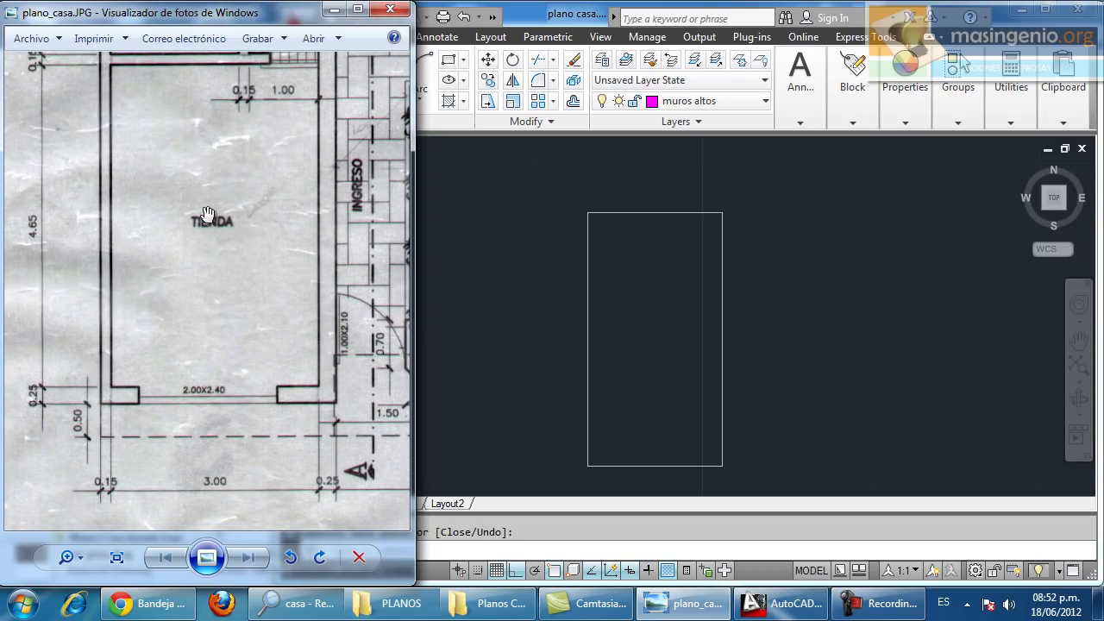
pyautogui.click(451, 227)
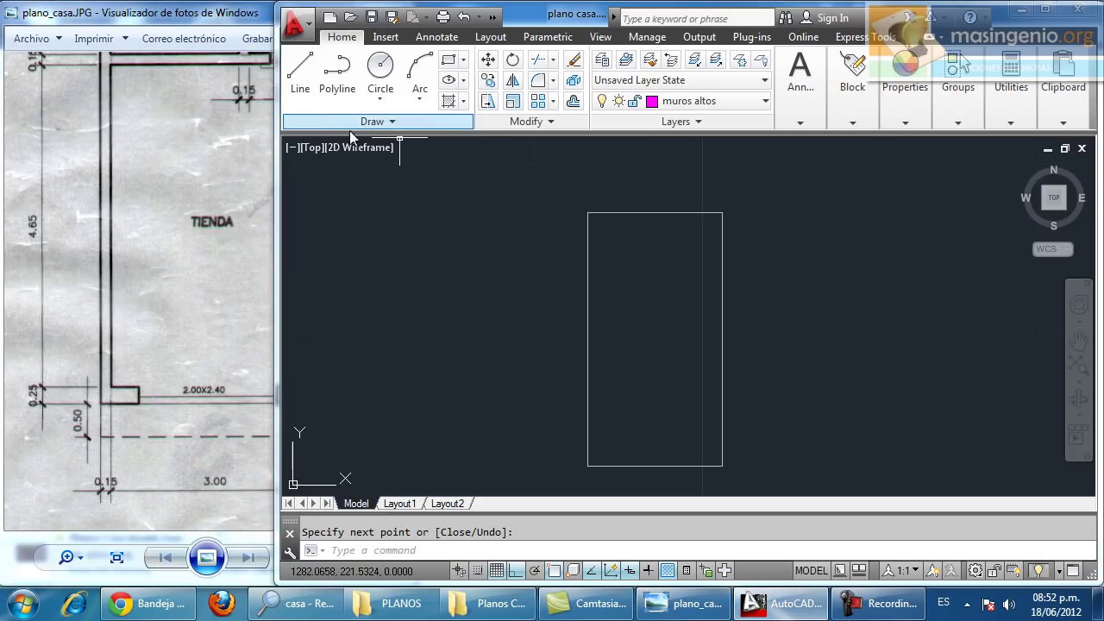
# Start a new line on the muros altos layer
pyautogui.click(302, 82)
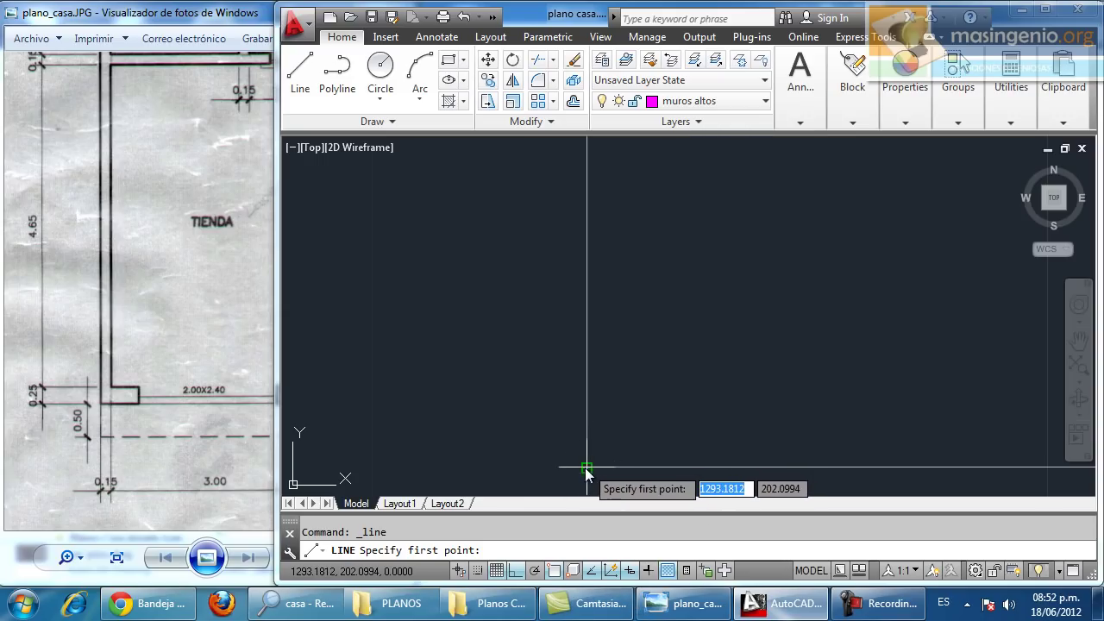
# Set Object Snap in Drafting Settings to only Endpoint and Intersection
pyautogui.rightClick(552, 570)
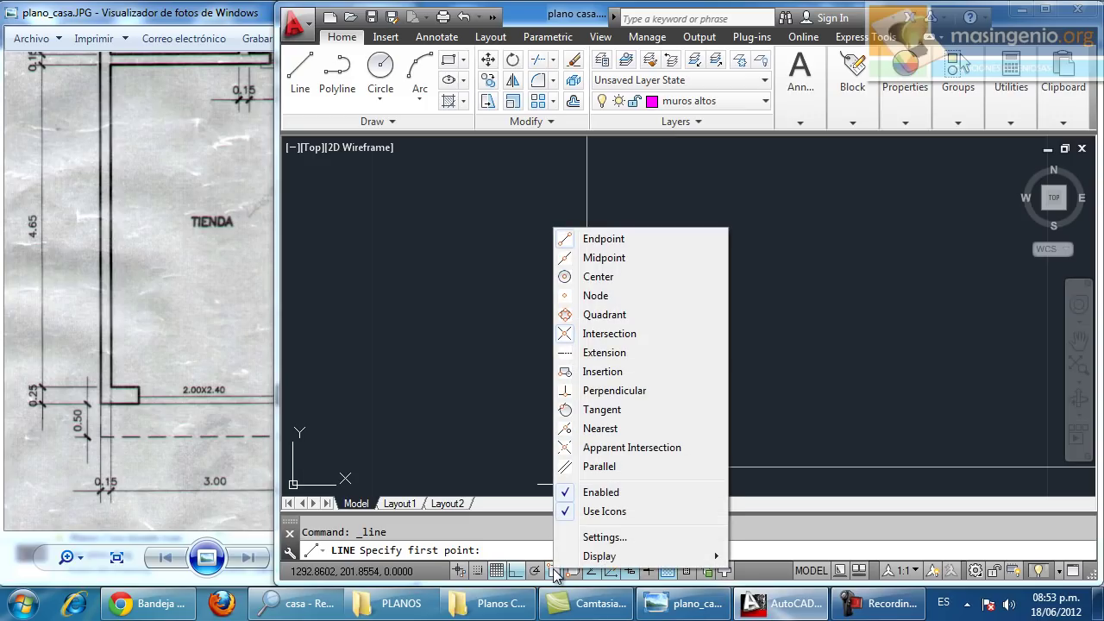
pyautogui.click(603, 537)
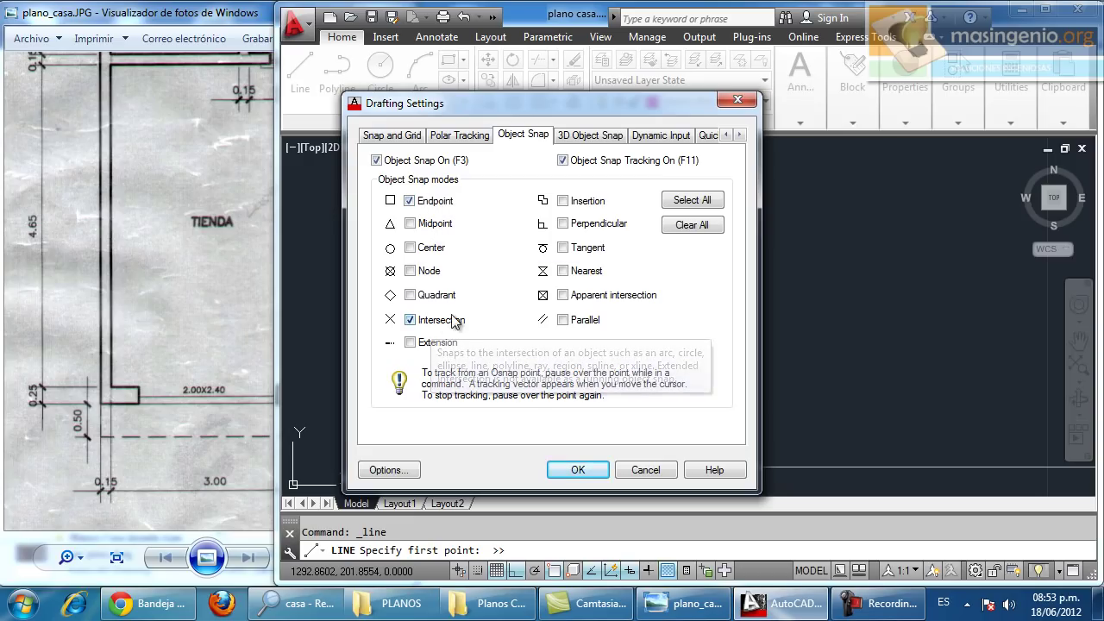
pyautogui.click(578, 470)
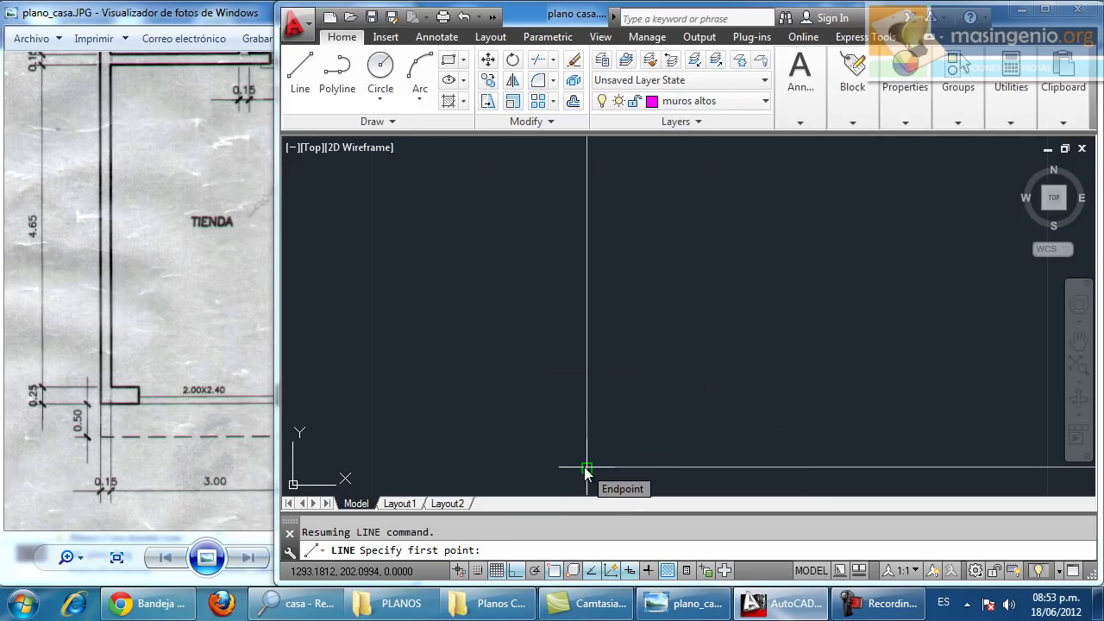
# Draw a muros altos wall line from the outline's bottom endpoint up to its top corner
pyautogui.click(586, 467)
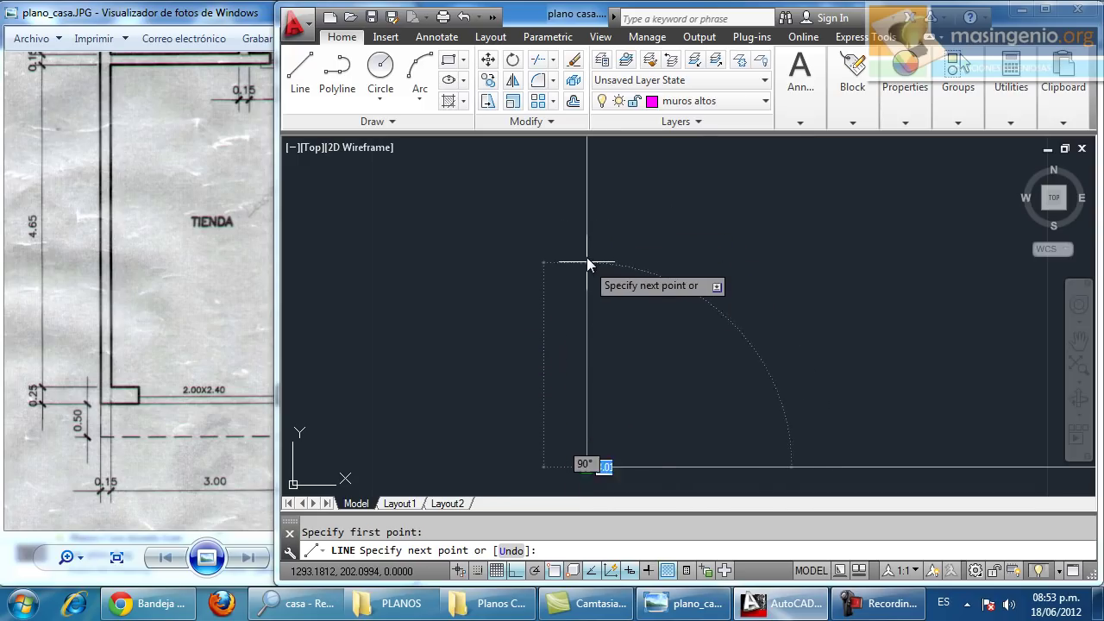
pyautogui.scroll(-3, 582, 226)
pyautogui.moveTo(581, 215); pyautogui.dragTo(574, 359, button='middle')
pyautogui.moveTo(574, 234); pyautogui.dragTo(560, 323, button='middle')
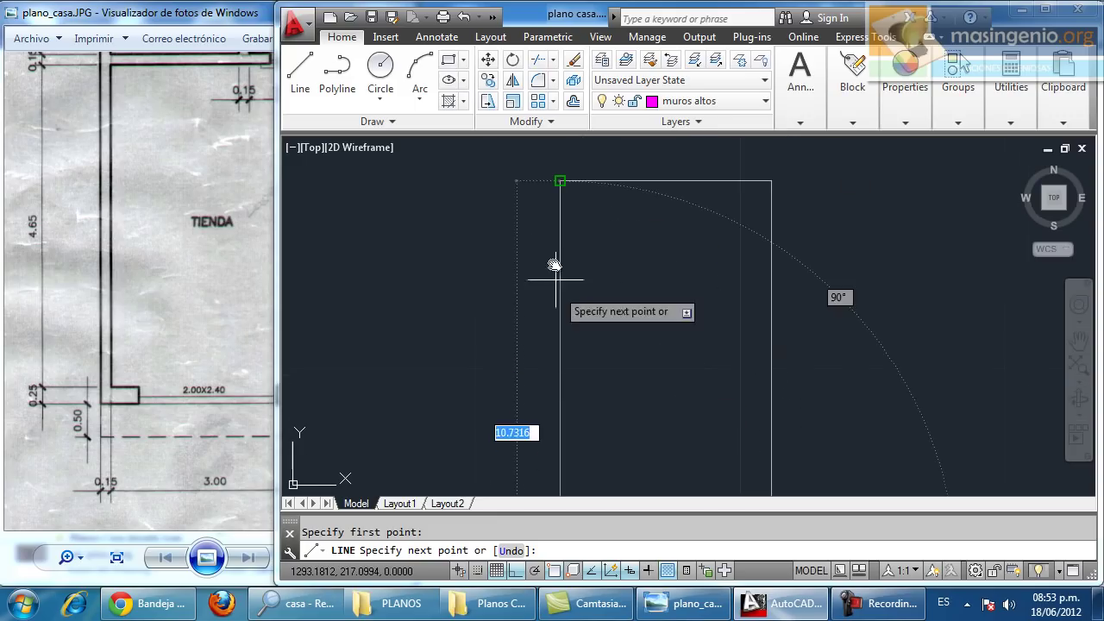
pyautogui.click(560, 181)
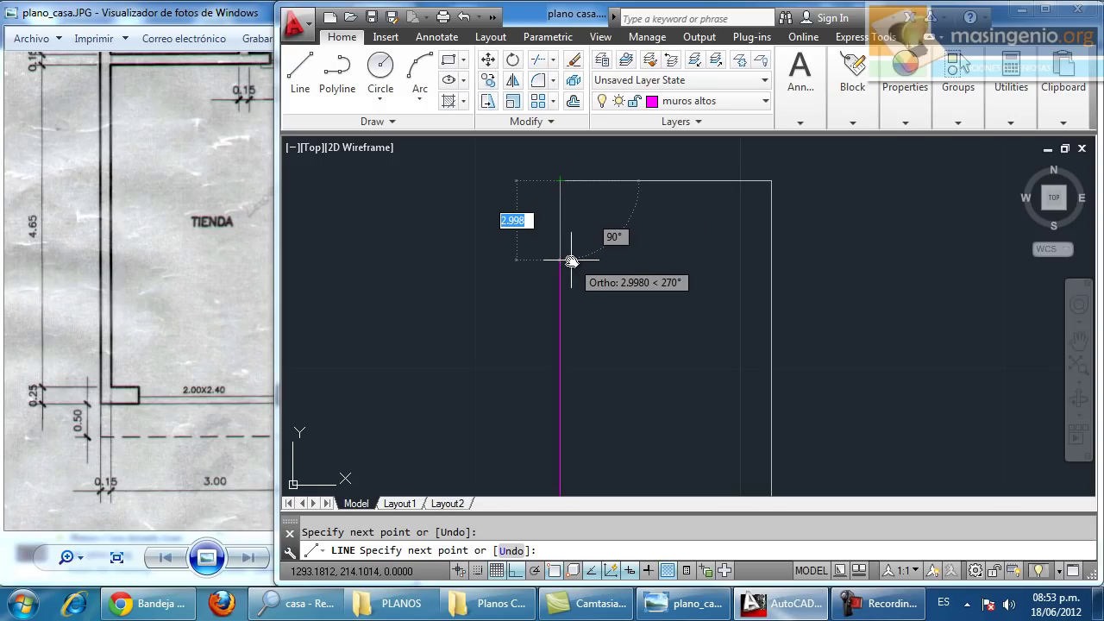
pyautogui.press('Escape')
pyautogui.scroll(-2, 571, 271)
pyautogui.moveTo(567, 278); pyautogui.dragTo(568, 249, button='middle')
pyautogui.scroll(4, 560, 396)
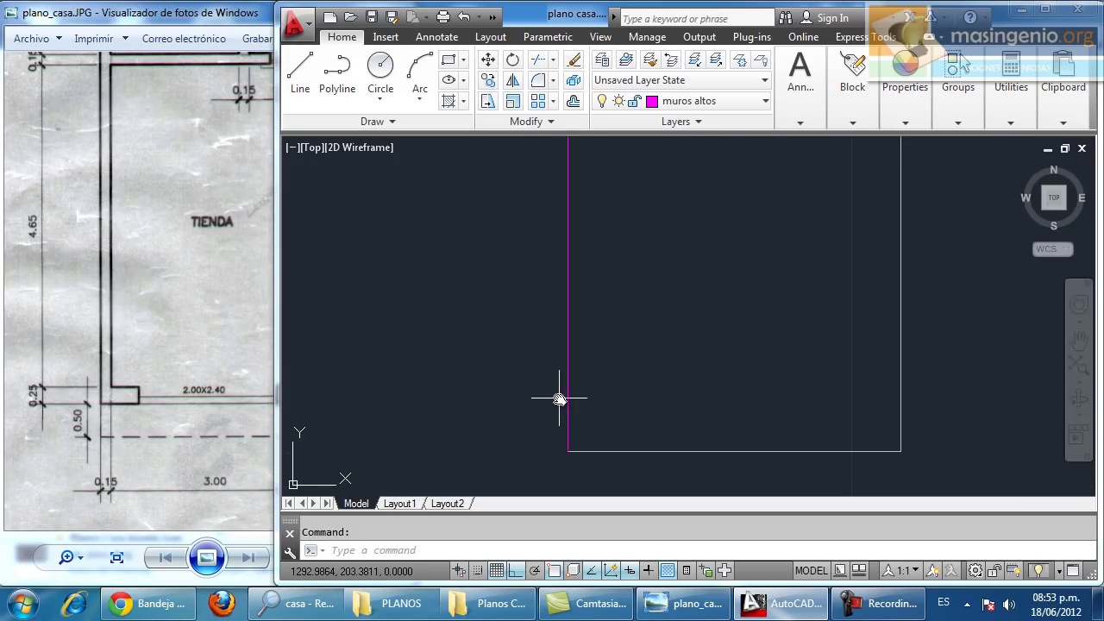
pyautogui.scroll(5, 584, 461)
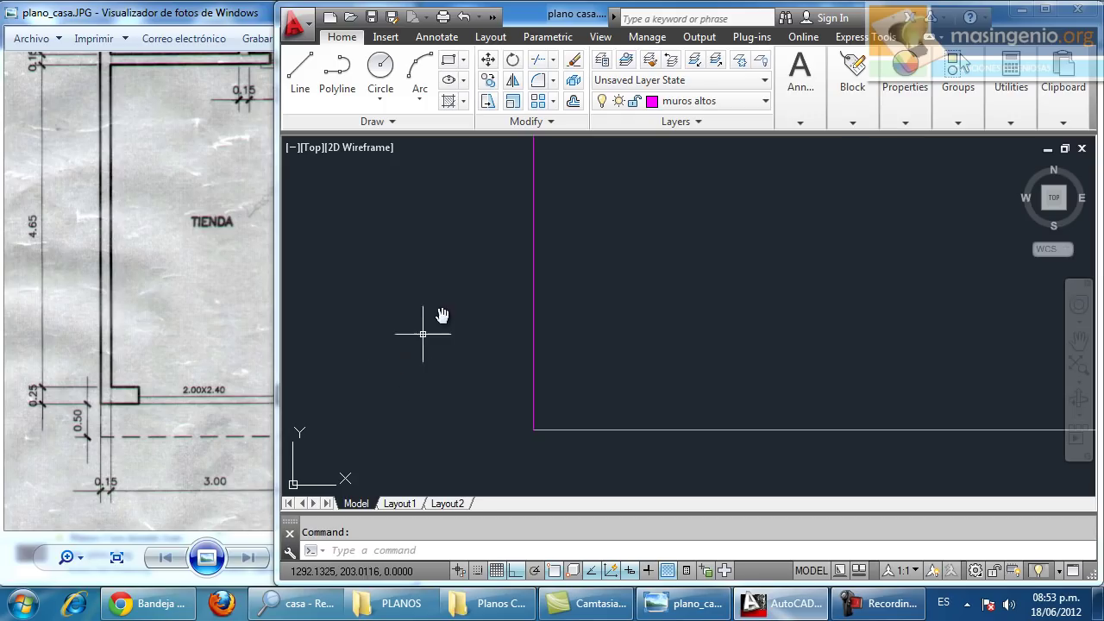
# Offset the magenta left wall line by 0.15 toward the inside of the lot
pyautogui.click(571, 103)
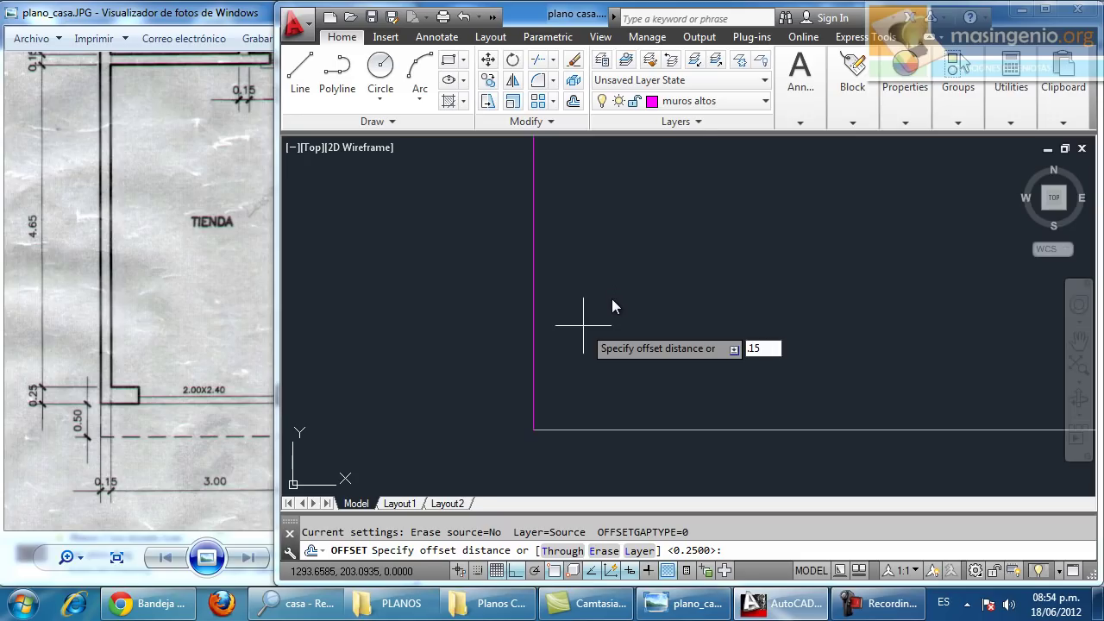
pyautogui.press('Return')
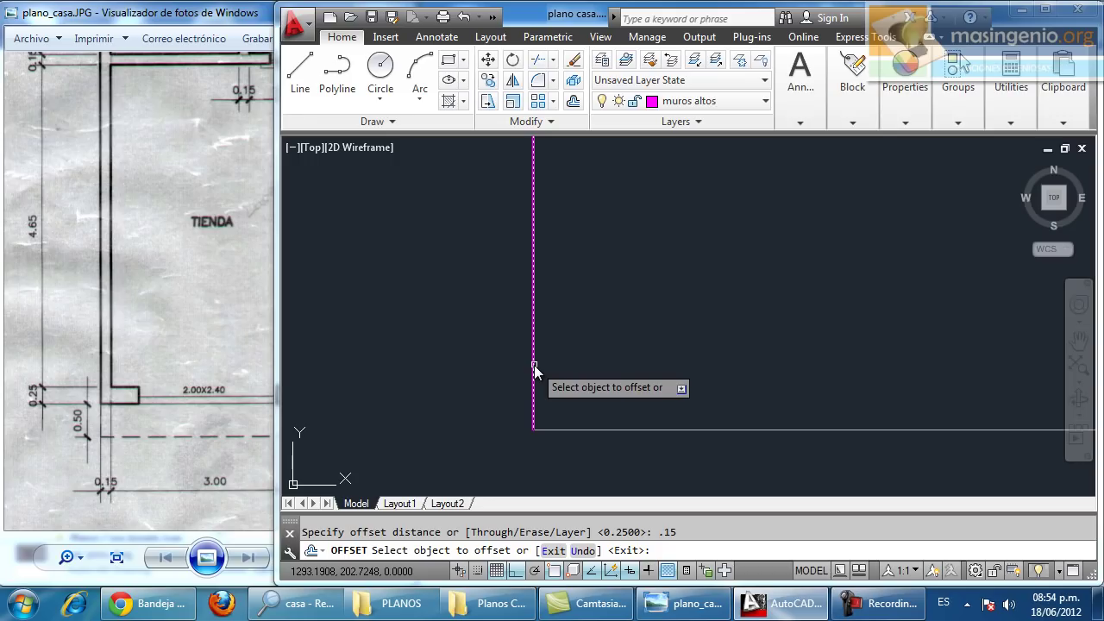
pyautogui.click(534, 369)
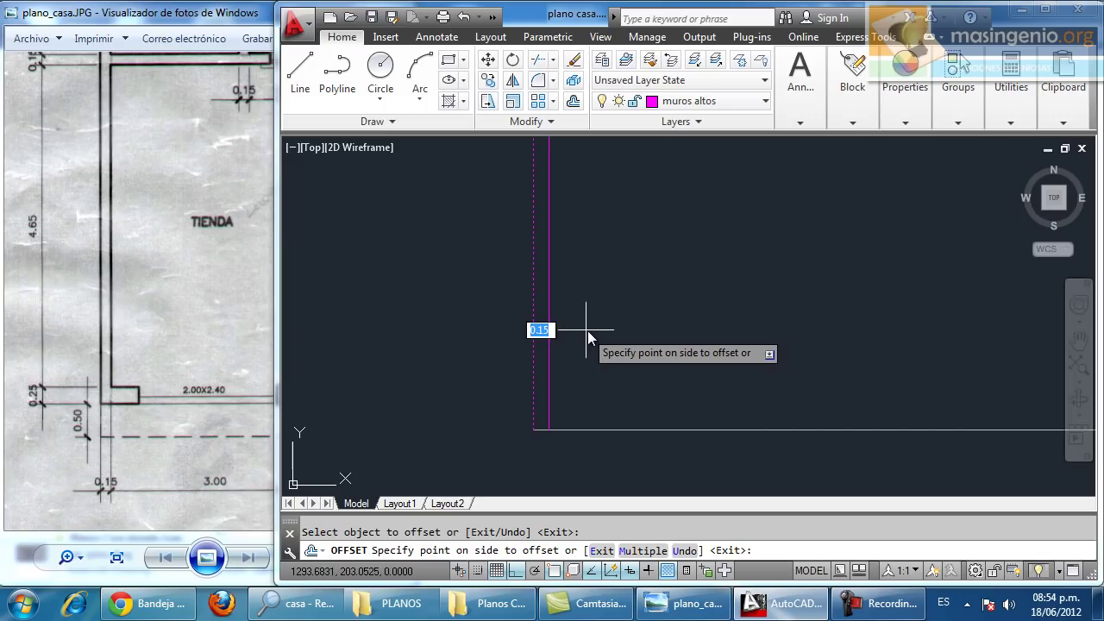
pyautogui.click(681, 309)
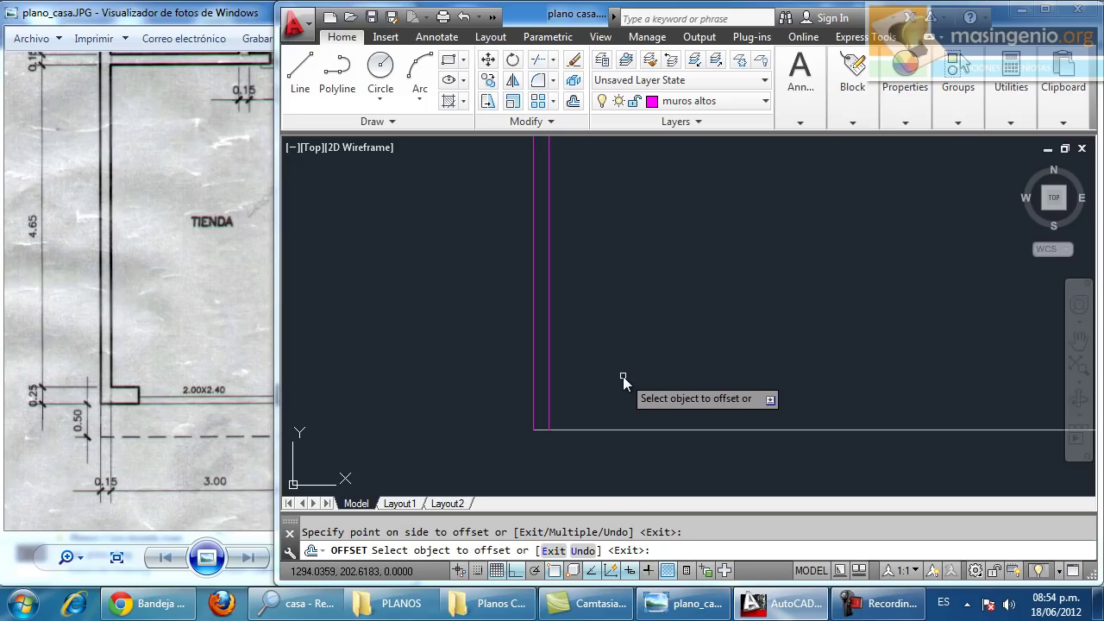
pyautogui.press('Return')
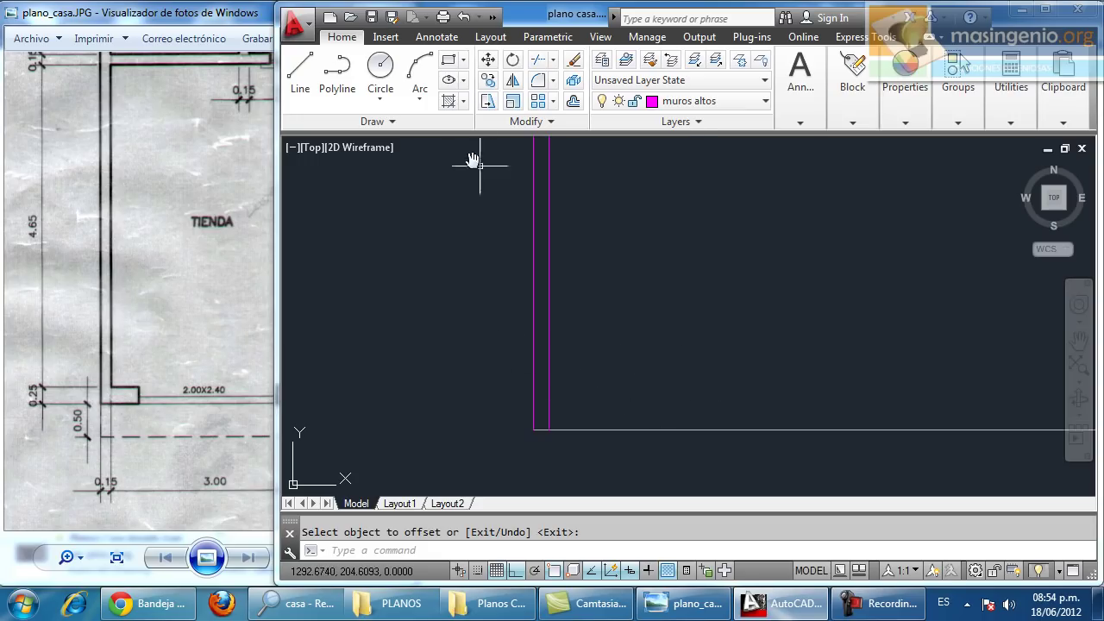
# Draw a magenta wall line from the left wall's bottom endpoint to the bottom-right endpoint
pyautogui.click(301, 84)
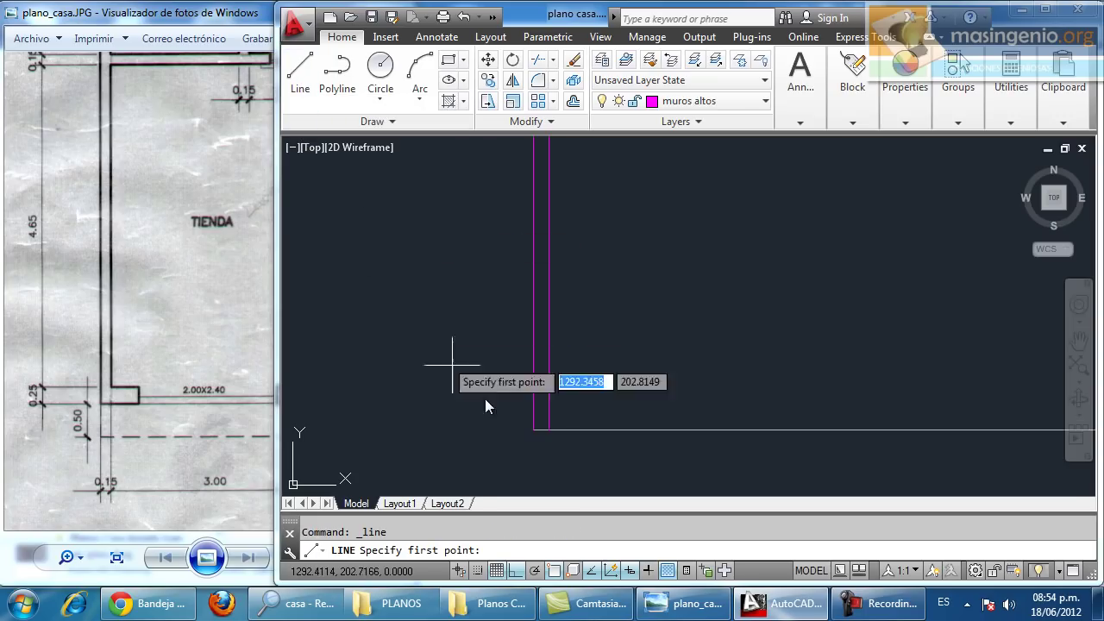
pyautogui.click(534, 428)
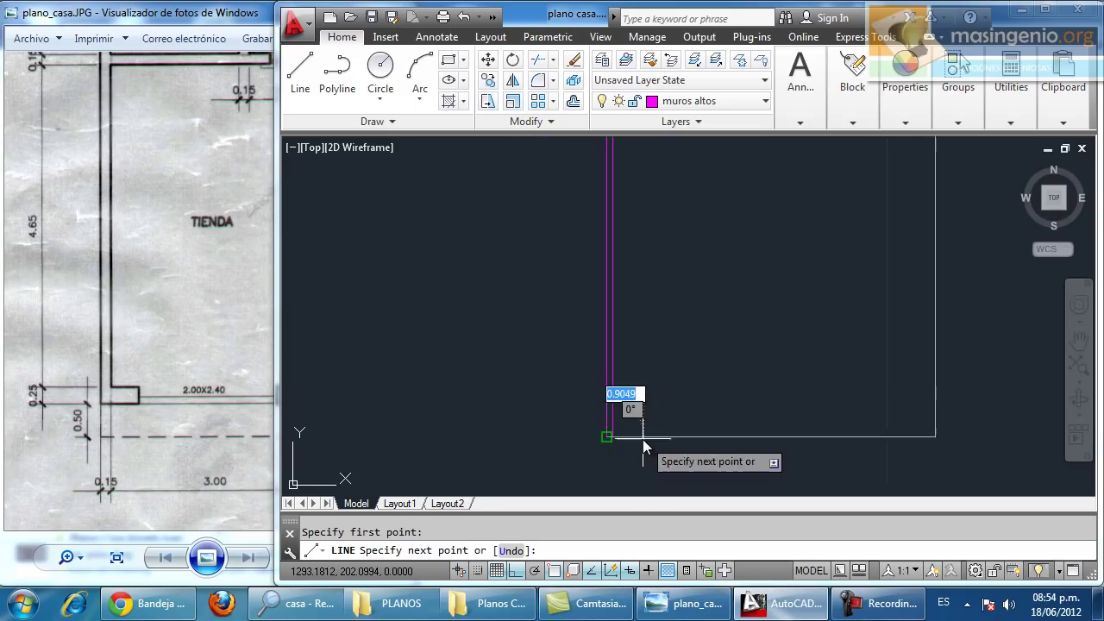
pyautogui.click(863, 428)
pyautogui.press('Return')
# Offset the bottom magenta wall line 0.25 upward
pyautogui.scroll(5, 527, 432)
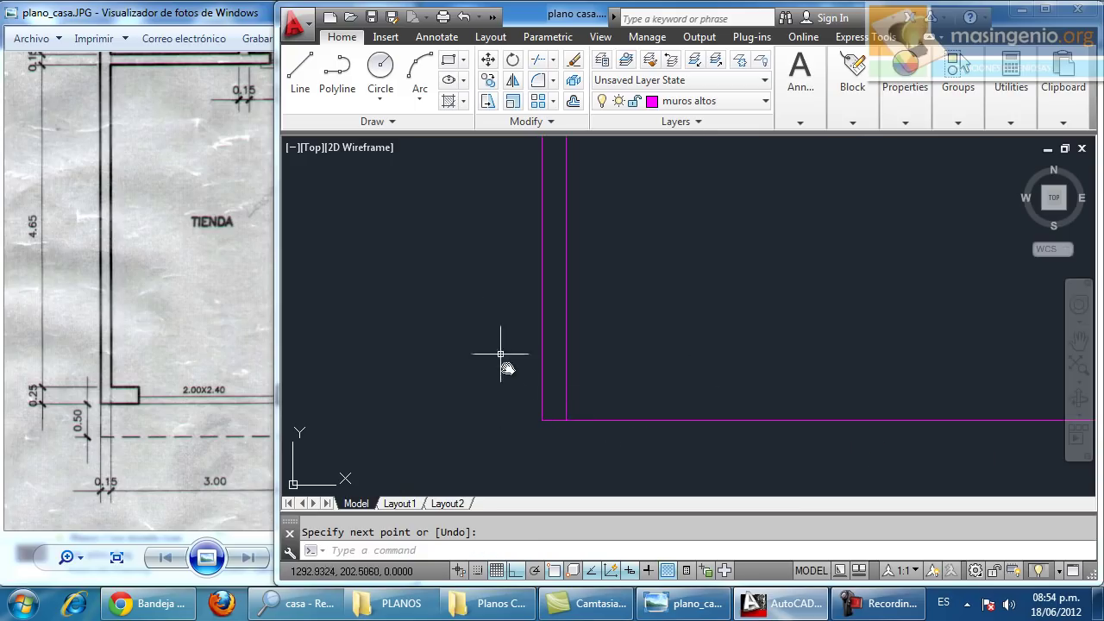
pyautogui.click(573, 101)
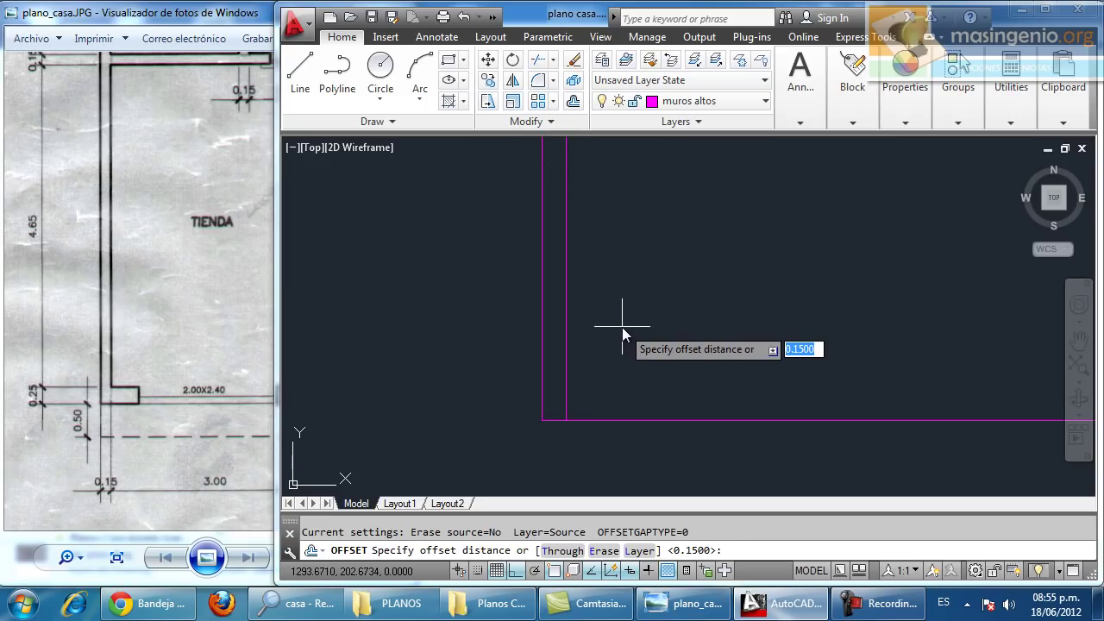
pyautogui.write('.25')
pyautogui.press('Return')
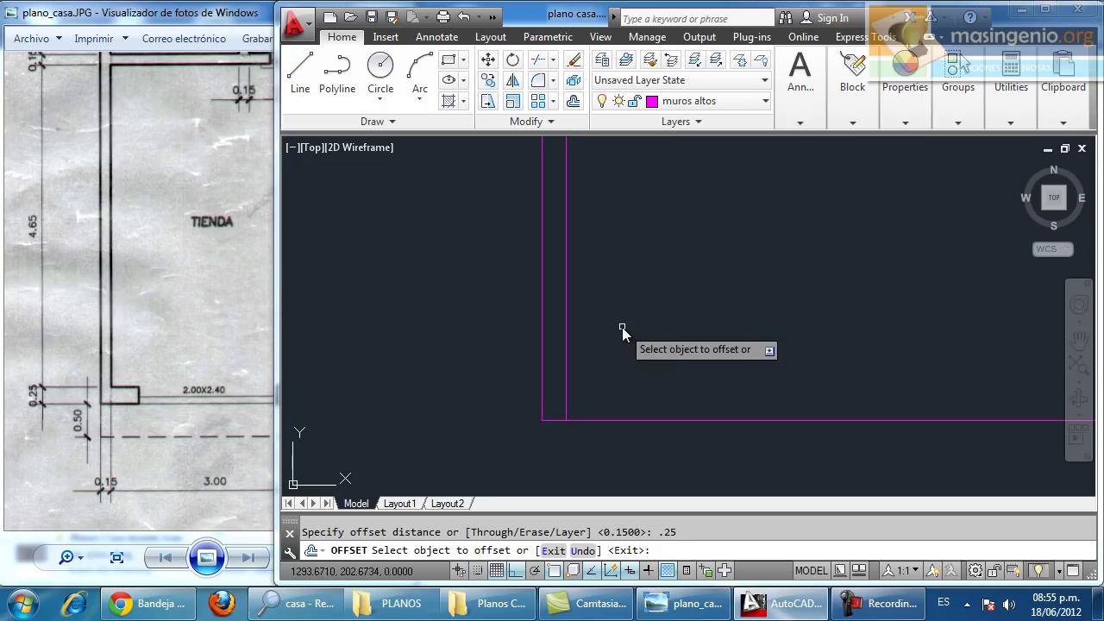
pyautogui.click(619, 421)
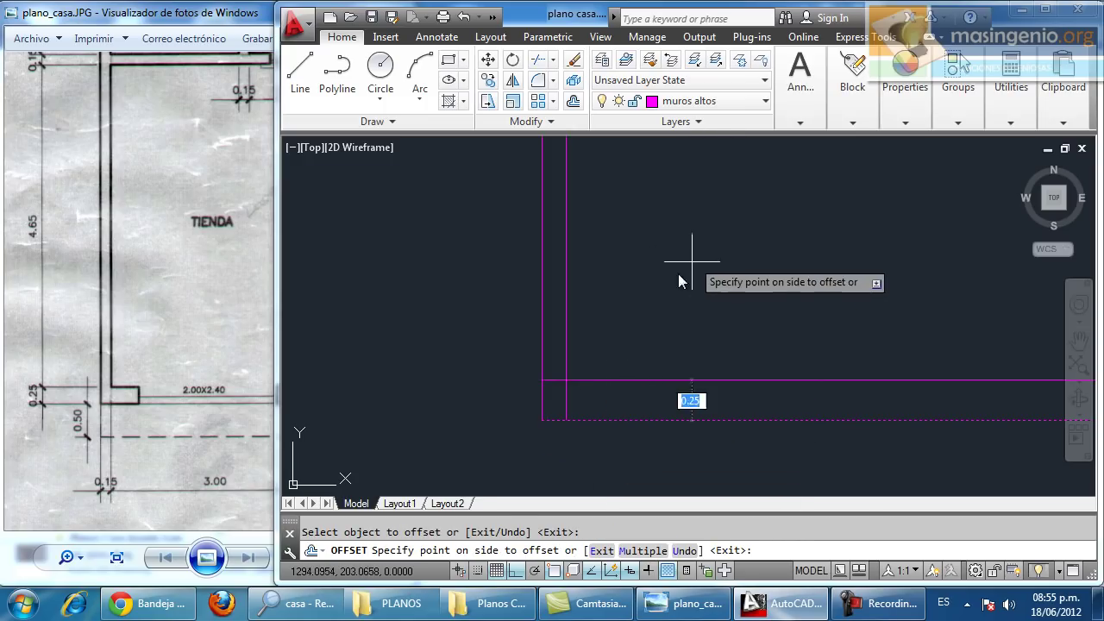
pyautogui.click(660, 275)
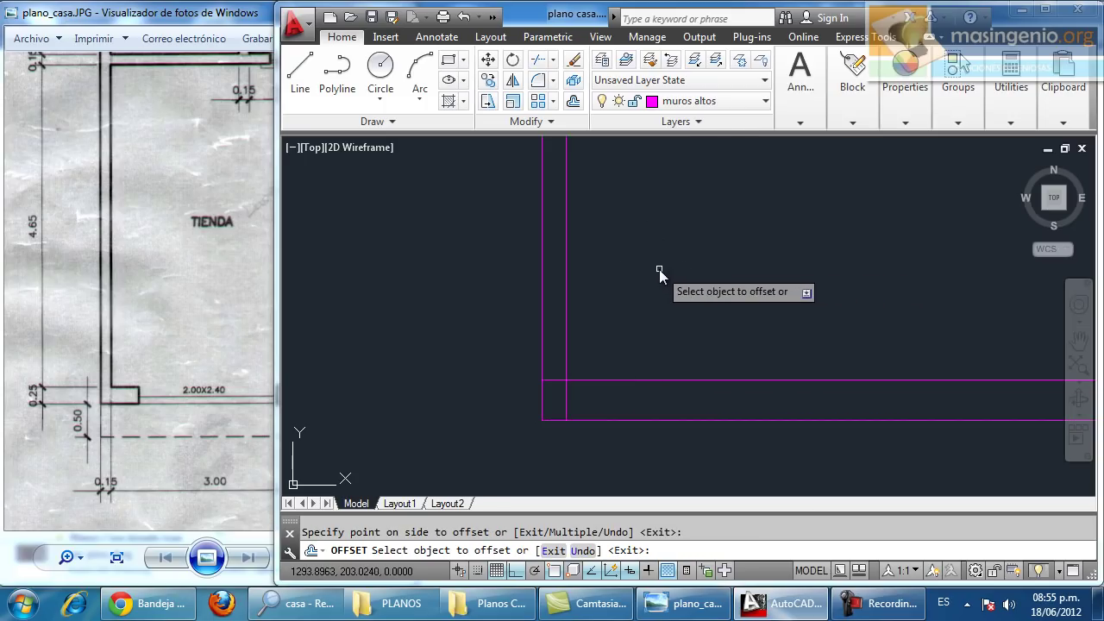
# Compare against the scanned plan in Photo Viewer, then end the offset and reframe the drawing
pyautogui.scroll(-5, 604, 343)
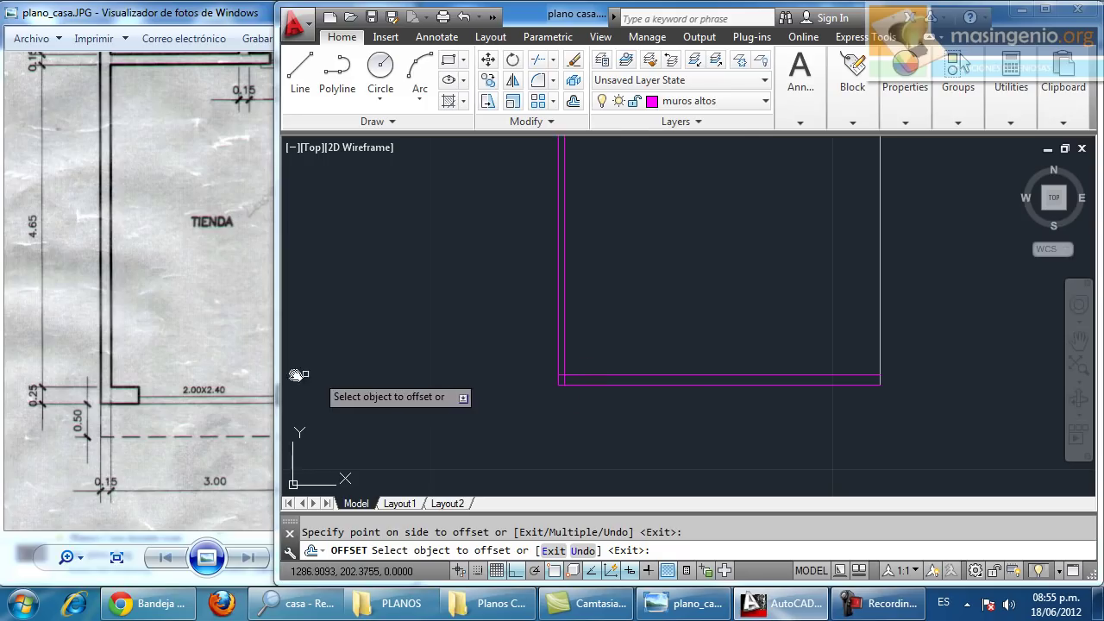
pyautogui.moveTo(163, 365); pyautogui.dragTo(119, 366)
pyautogui.click(601, 342)
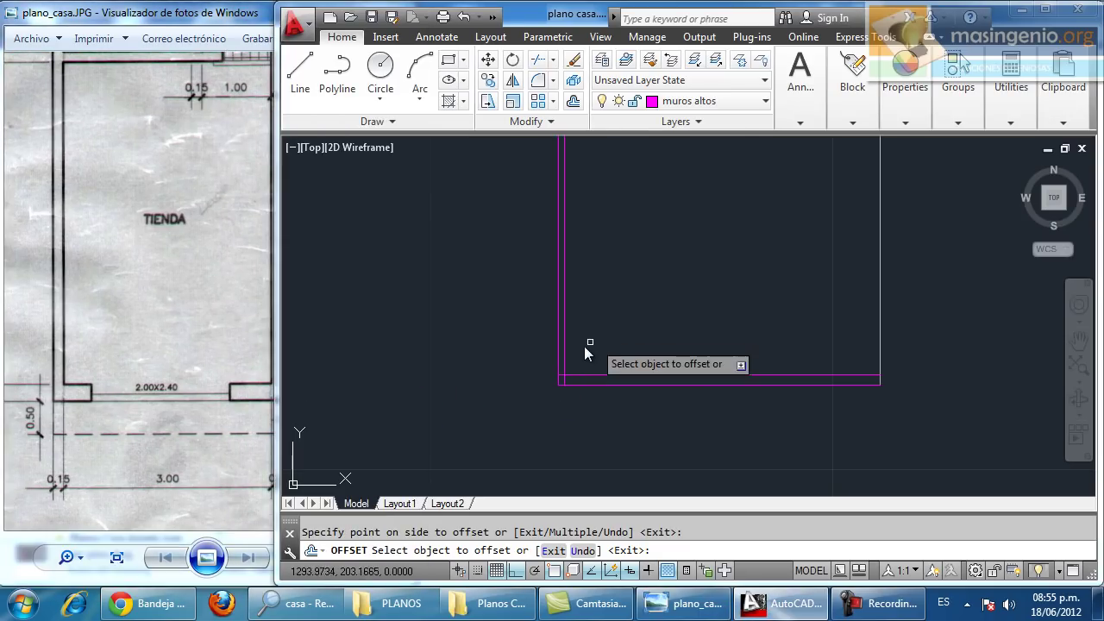
pyautogui.moveTo(197, 309); pyautogui.dragTo(173, 309)
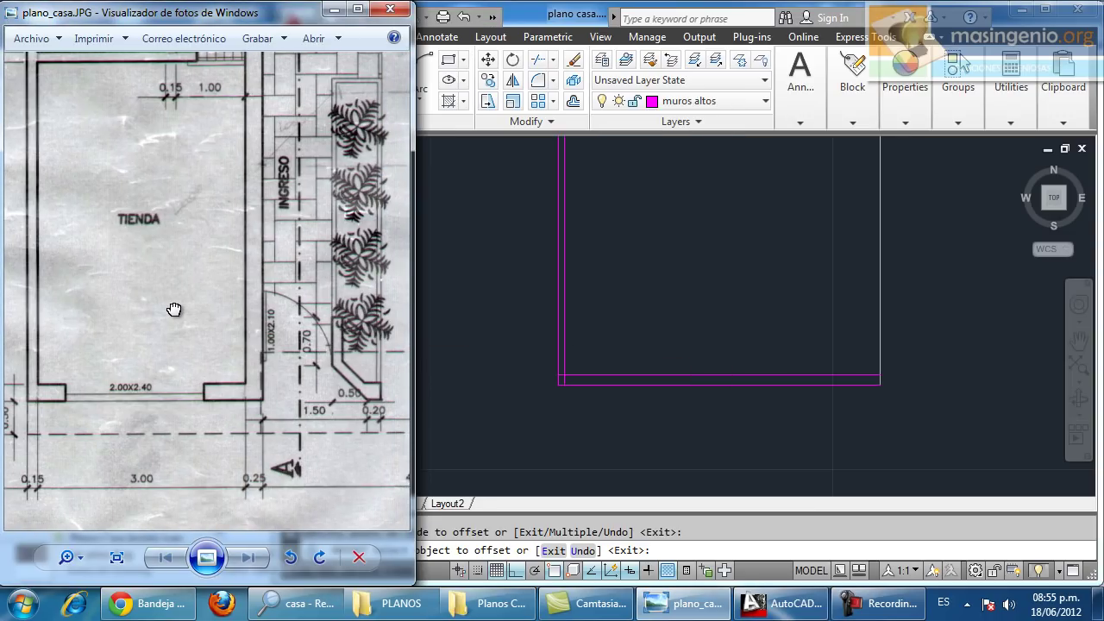
pyautogui.click(605, 292)
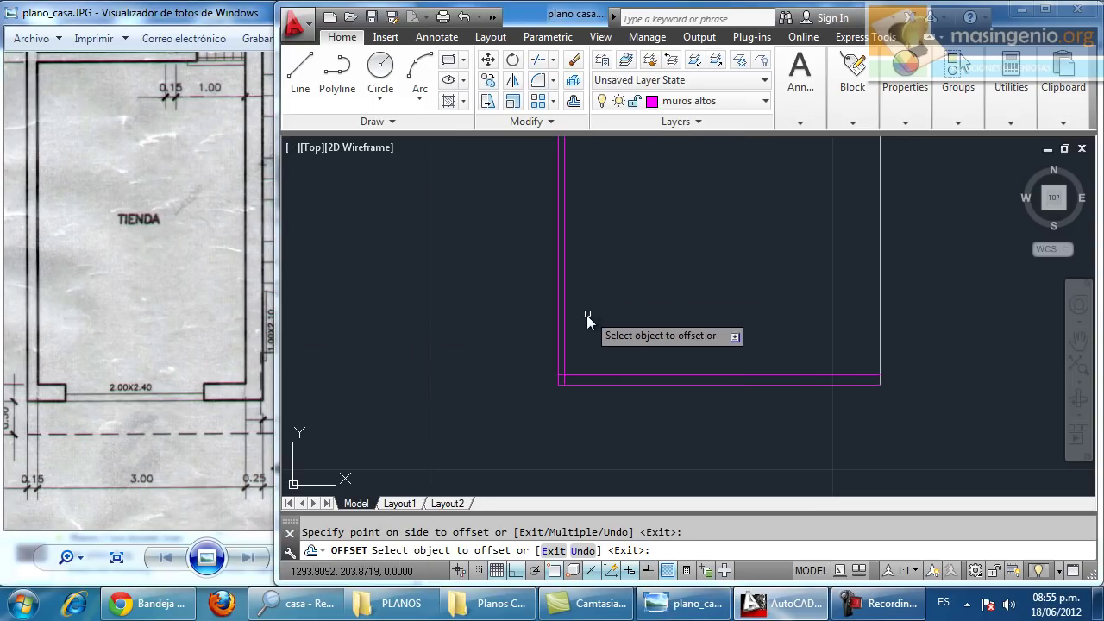
pyautogui.press('Escape')
pyautogui.scroll(3, 576, 345)
pyautogui.moveTo(574, 345); pyautogui.dragTo(487, 339, button='middle')
pyautogui.scroll(-2, 493, 339)
pyautogui.scroll(2, 546, 340)
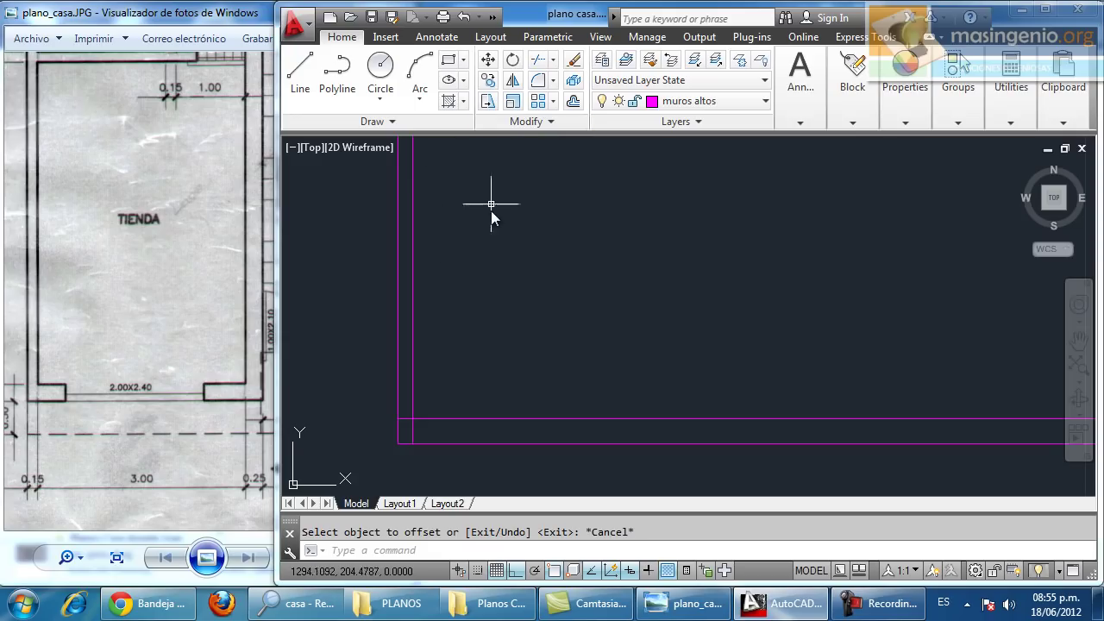
# Offset the inner left wall line 3 units to the right
pyautogui.click(574, 102)
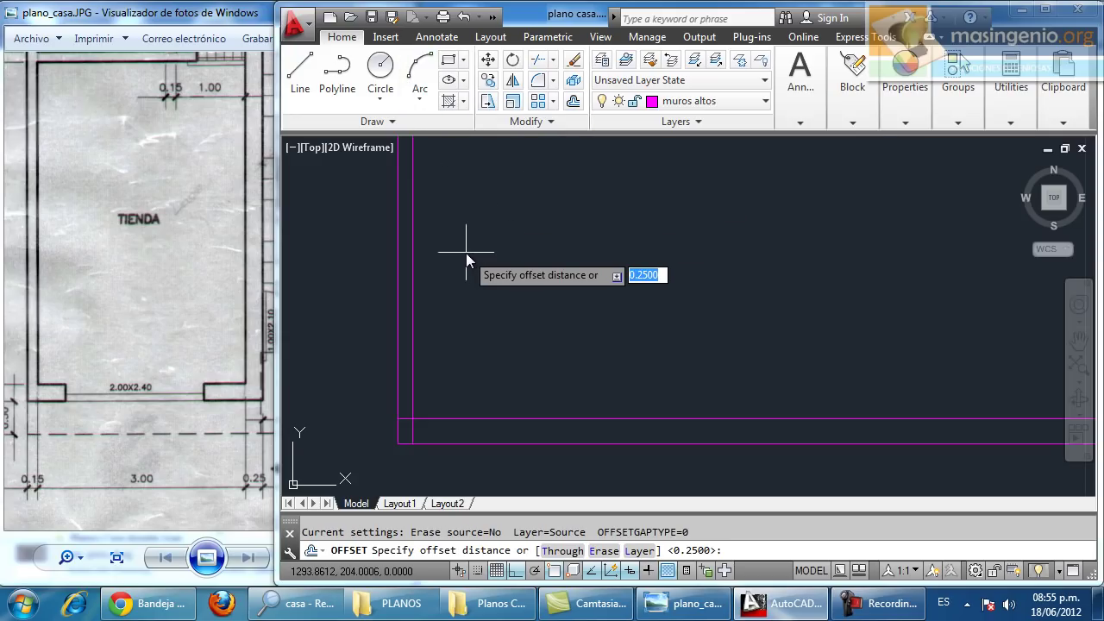
pyautogui.write('3')
pyautogui.press('Return')
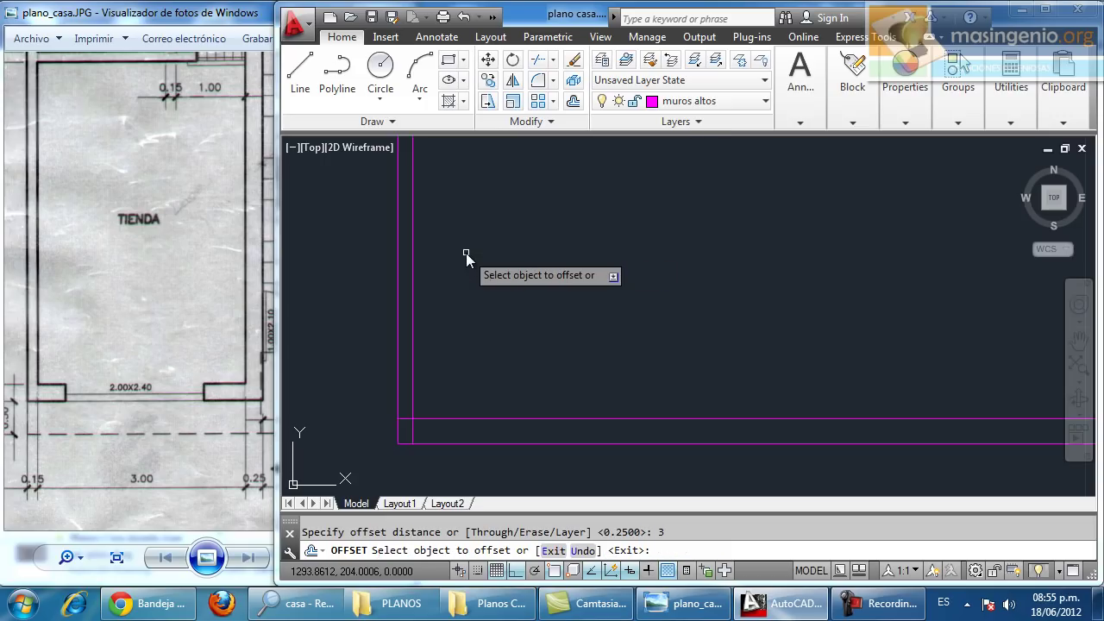
pyautogui.click(411, 300)
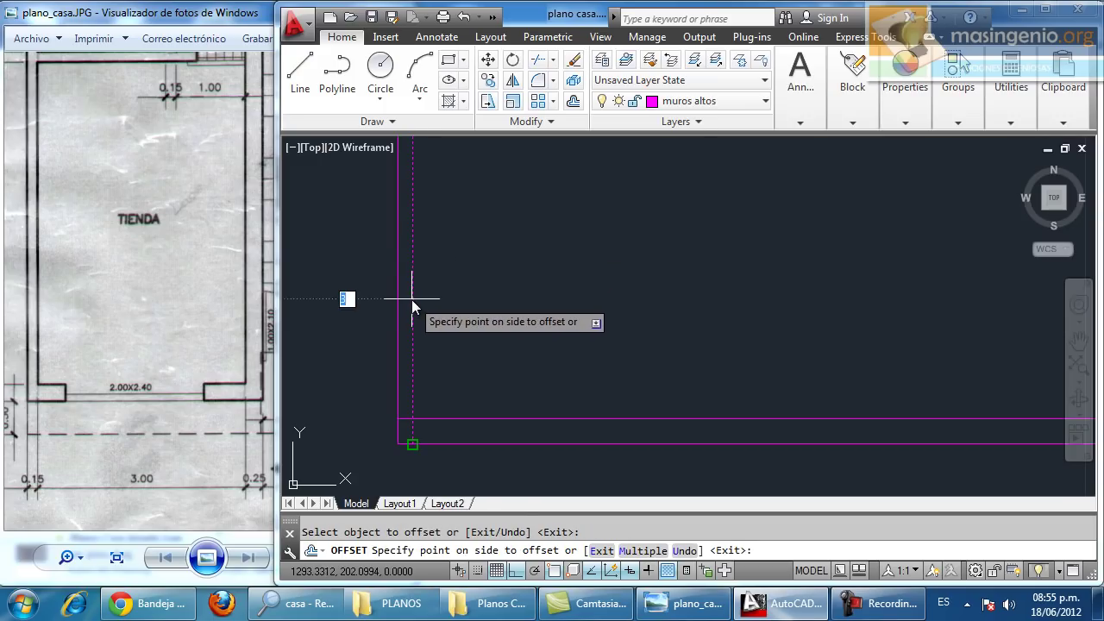
pyautogui.click(820, 319)
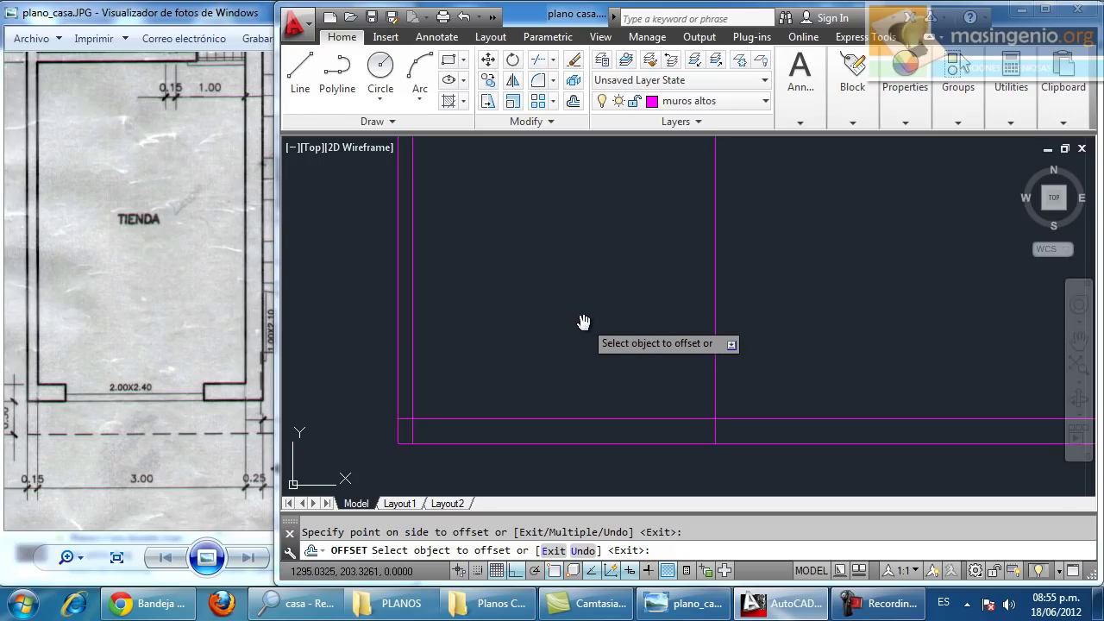
pyautogui.press('Return')
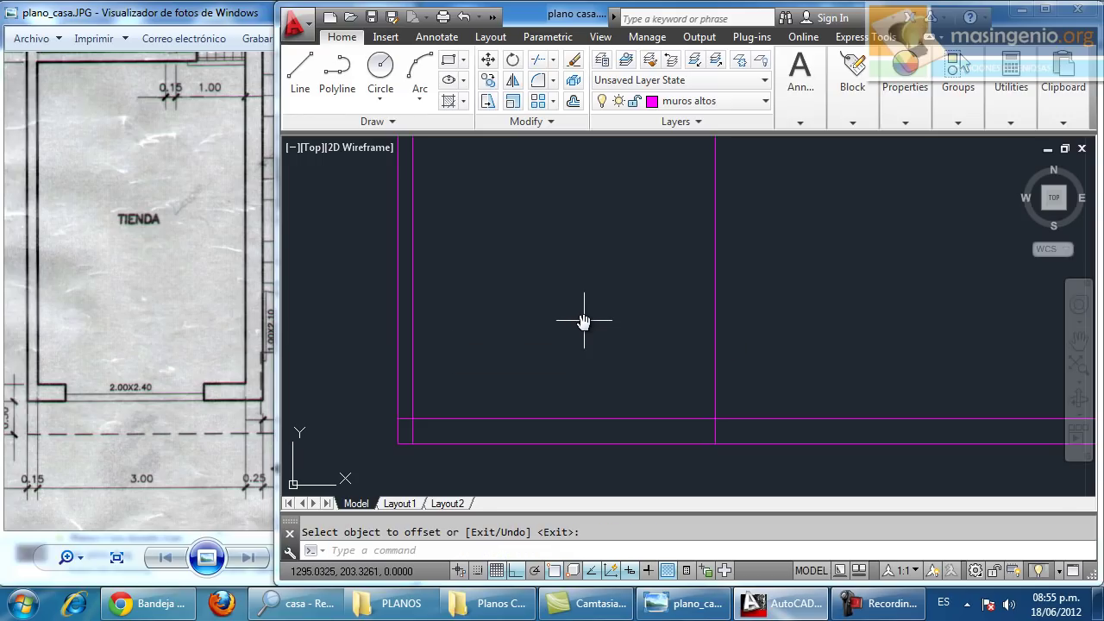
# Offset that new vertical line 0.25 to the right for wall thickness
pyautogui.click(574, 100)
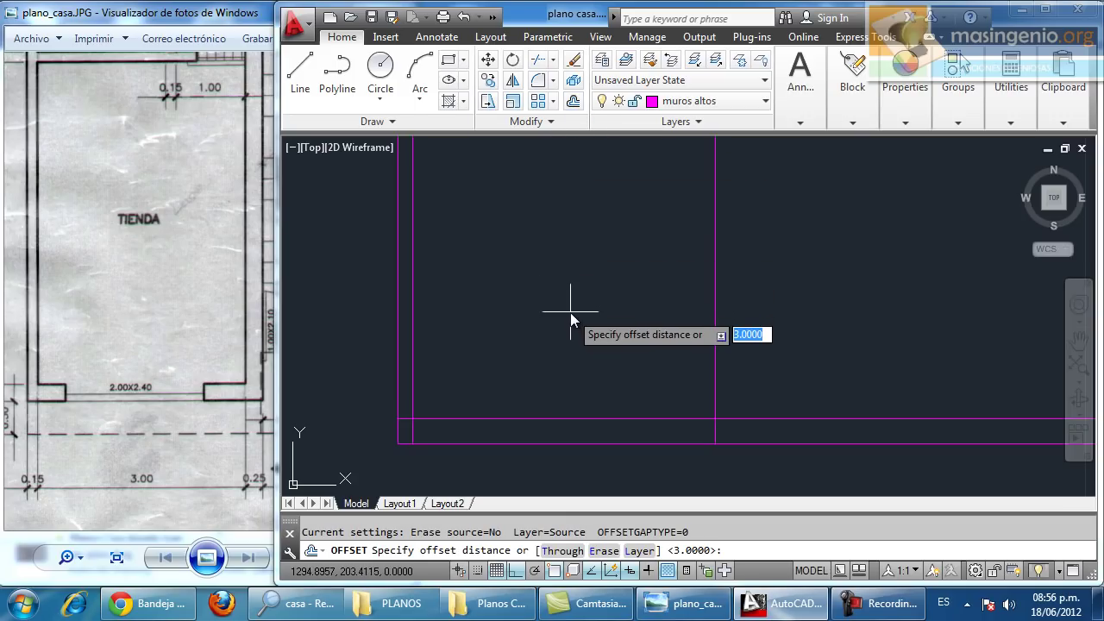
pyautogui.write('.25')
pyautogui.press('Return')
pyautogui.click(715, 320)
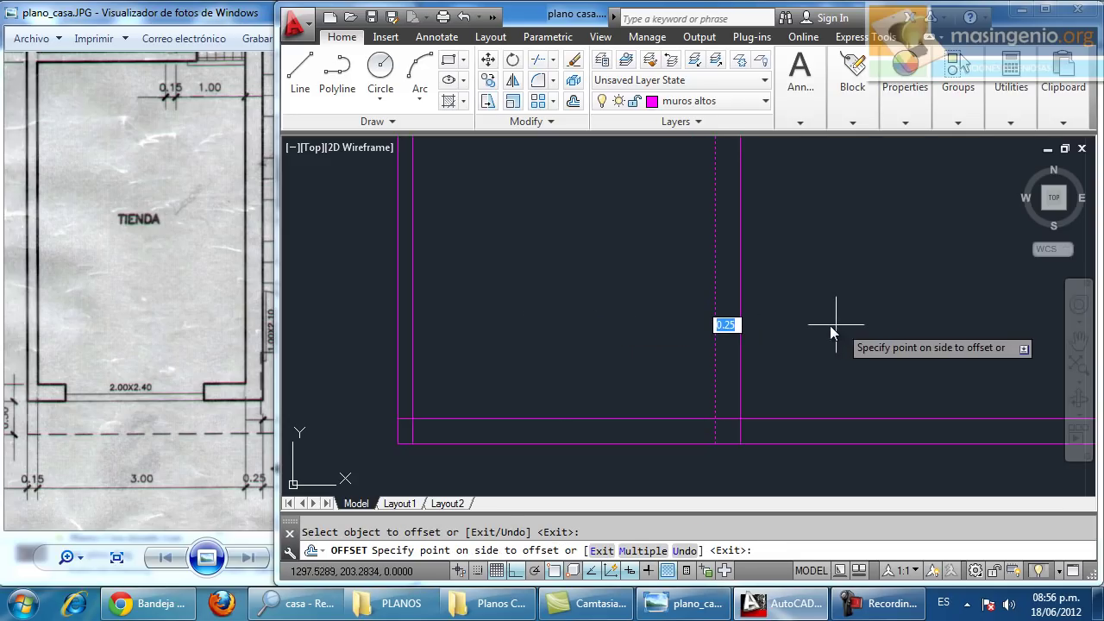
pyautogui.click(871, 326)
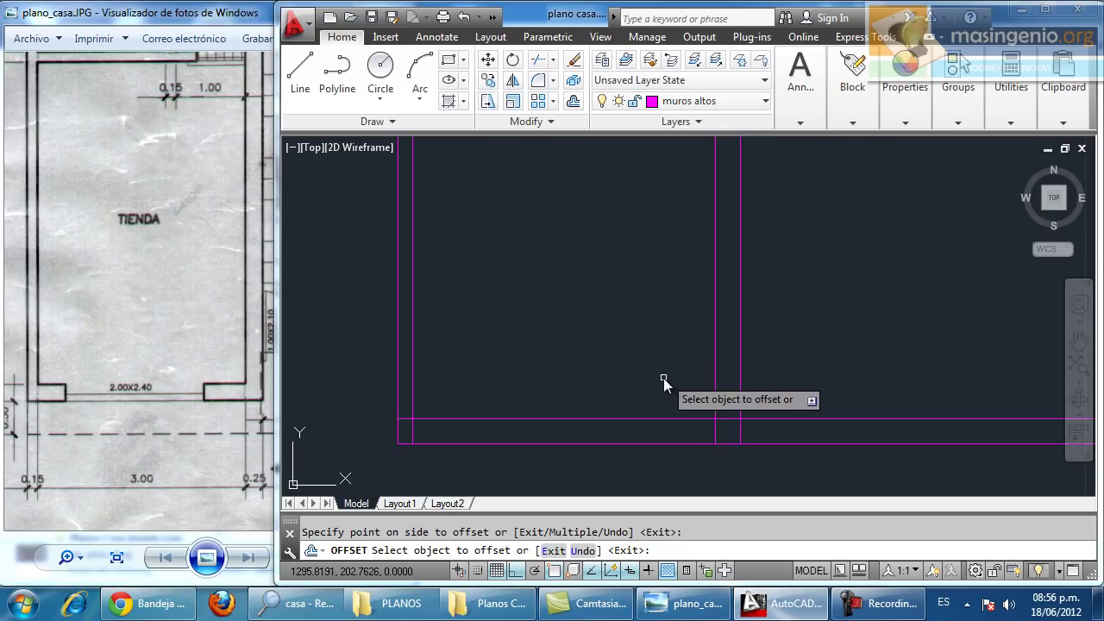
pyautogui.press('Return')
# Frame the new wall lines and inspect the TIENDA room on the scanned plan
pyautogui.scroll(-4, 613, 315)
pyautogui.scroll(-4, 612, 315)
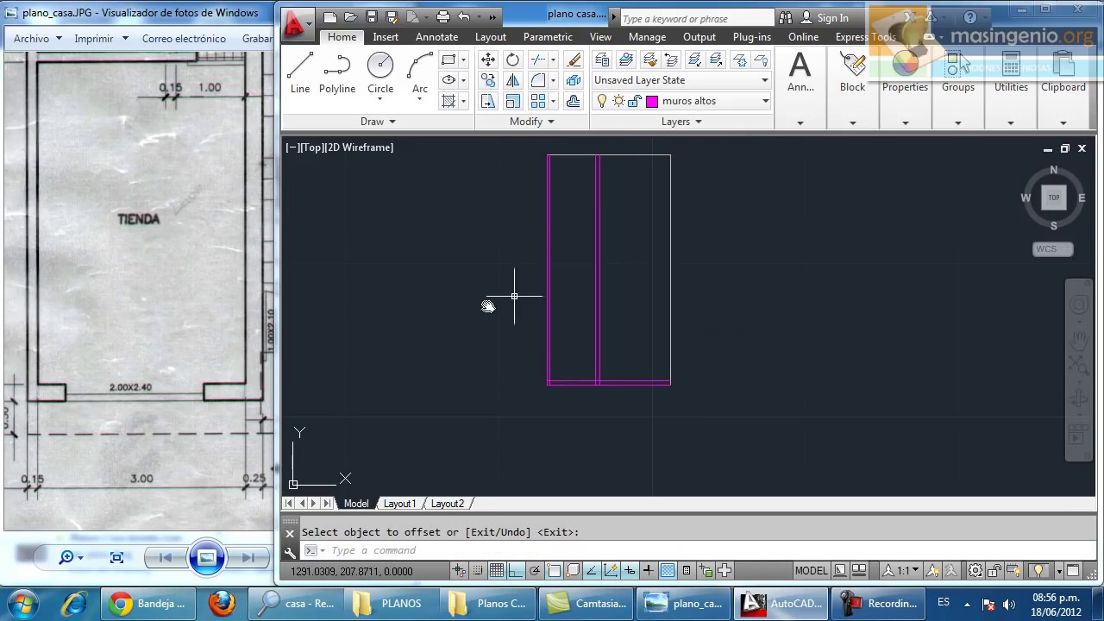
pyautogui.scroll(5, 562, 387)
pyautogui.scroll(2, 582, 309)
pyautogui.moveTo(583, 302)
pyautogui.mouseDown(button='middle')
pyautogui.moveTo(630, 354)
pyautogui.moveTo(647, 341)
pyautogui.mouseUp(button='middle')
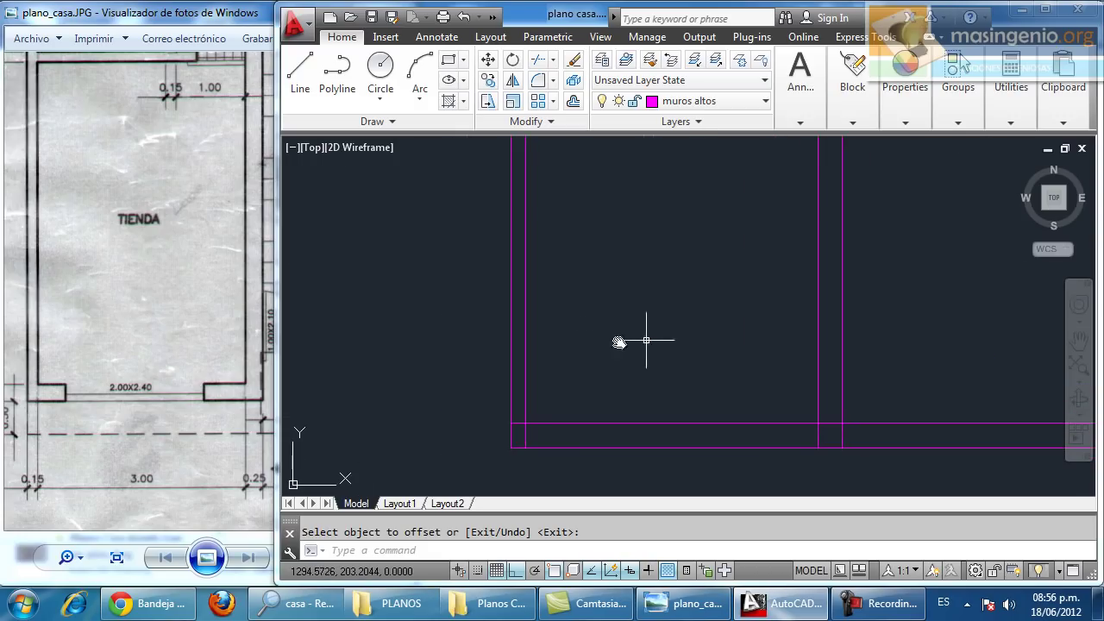
pyautogui.click(180, 272)
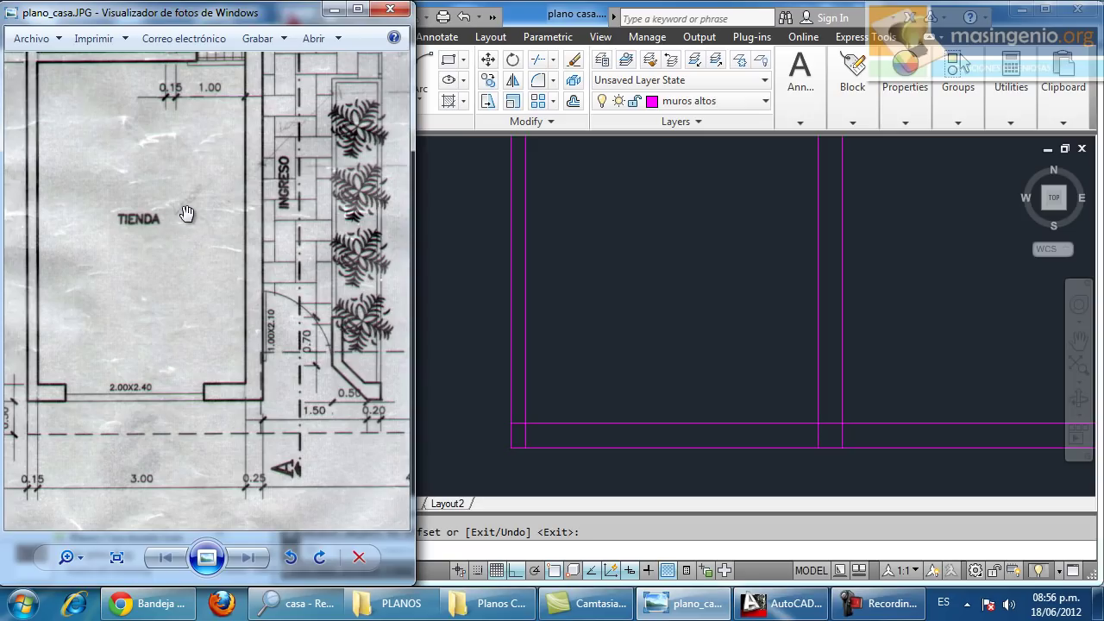
pyautogui.moveTo(187, 211); pyautogui.dragTo(268, 256)
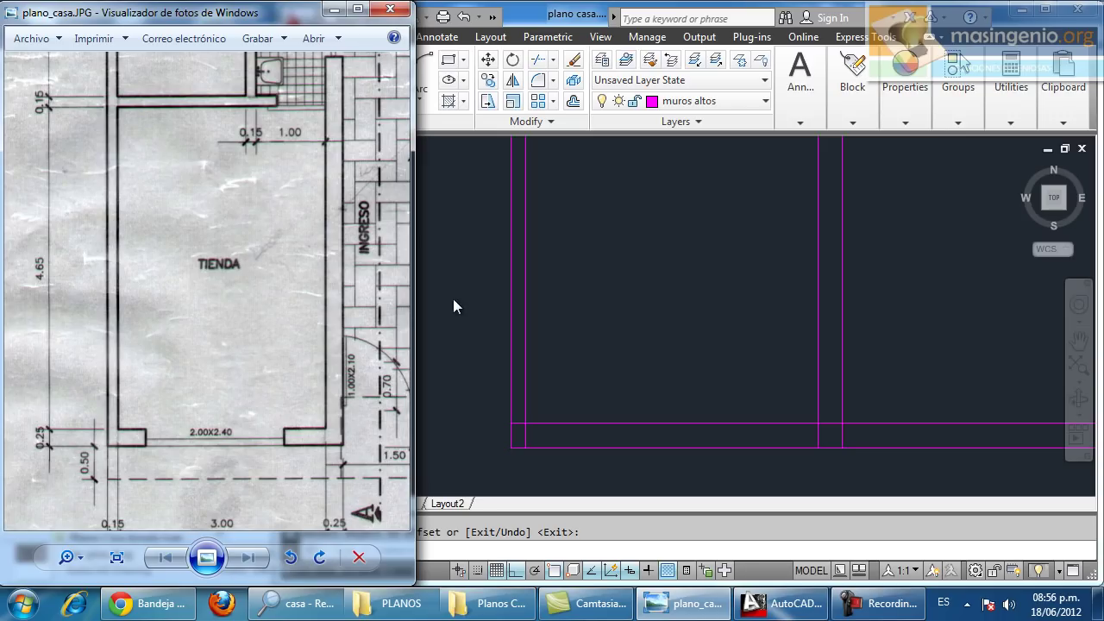
pyautogui.click(569, 105)
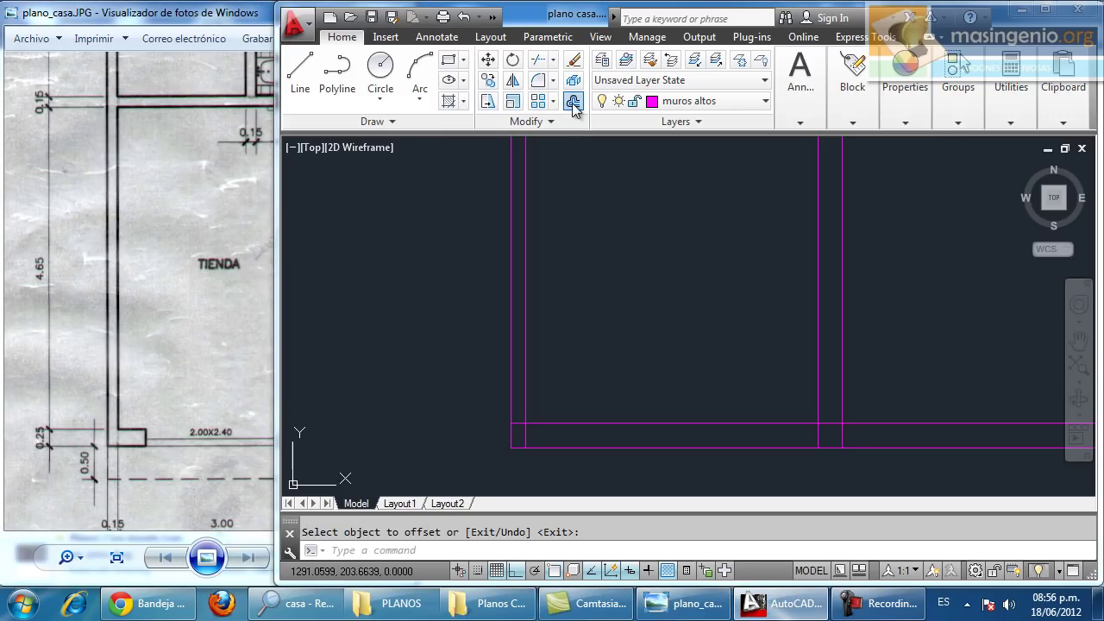
# Offset the bottom wall line 4.65 upward for the room's top wall
pyautogui.click(572, 103)
pyautogui.write('4.65')
pyautogui.press('Return')
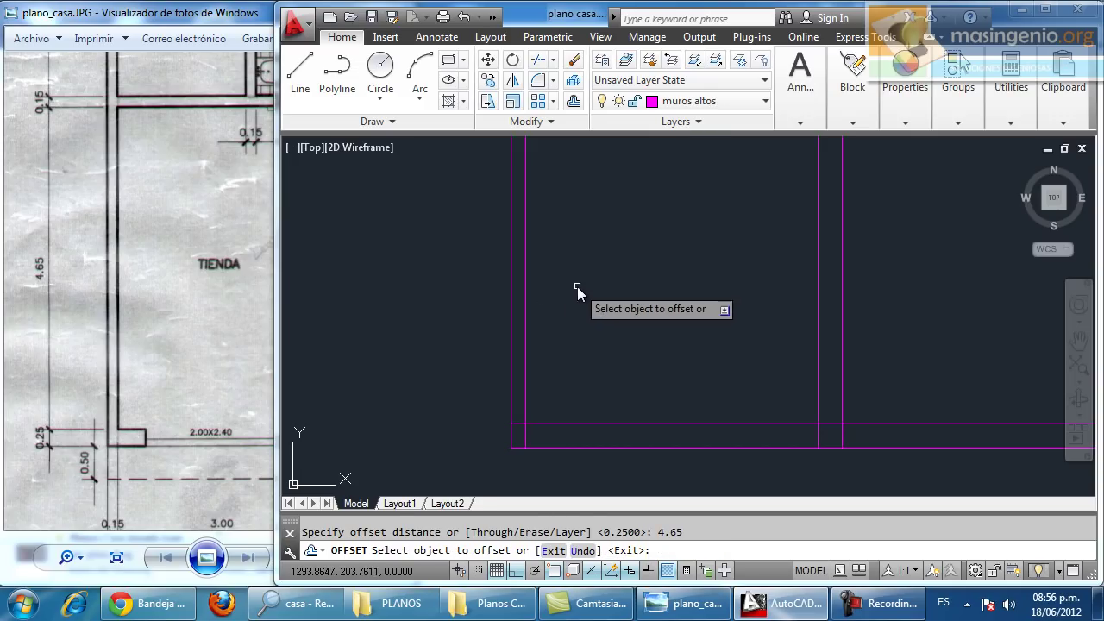
pyautogui.click(603, 423)
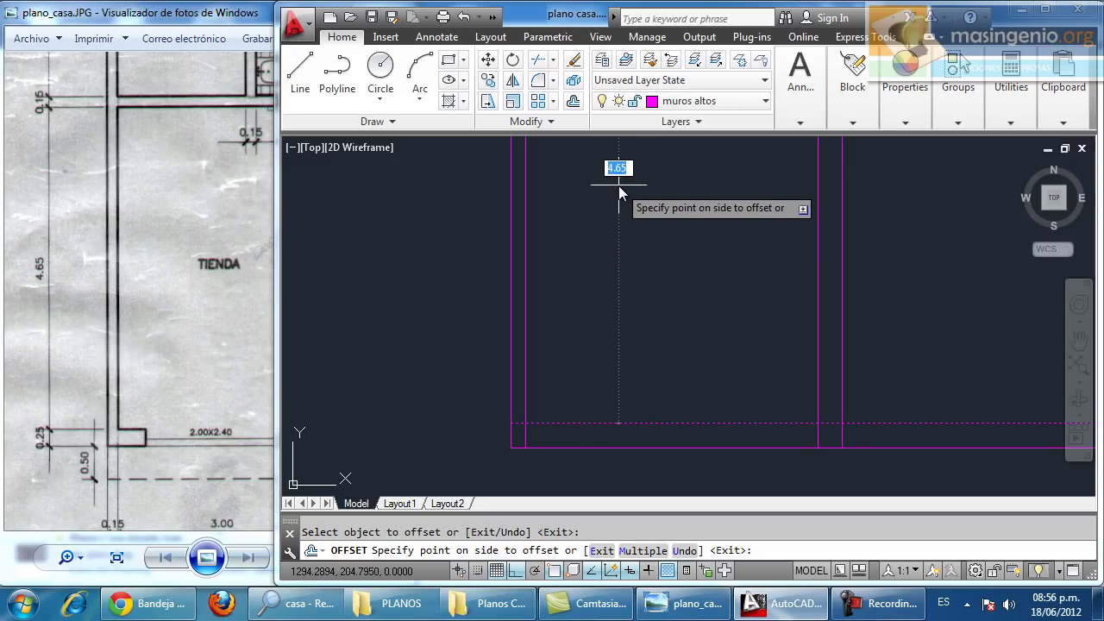
pyautogui.click(615, 186)
pyautogui.moveTo(612, 223); pyautogui.dragTo(611, 238, button='middle')
pyautogui.scroll(-3, 595, 250)
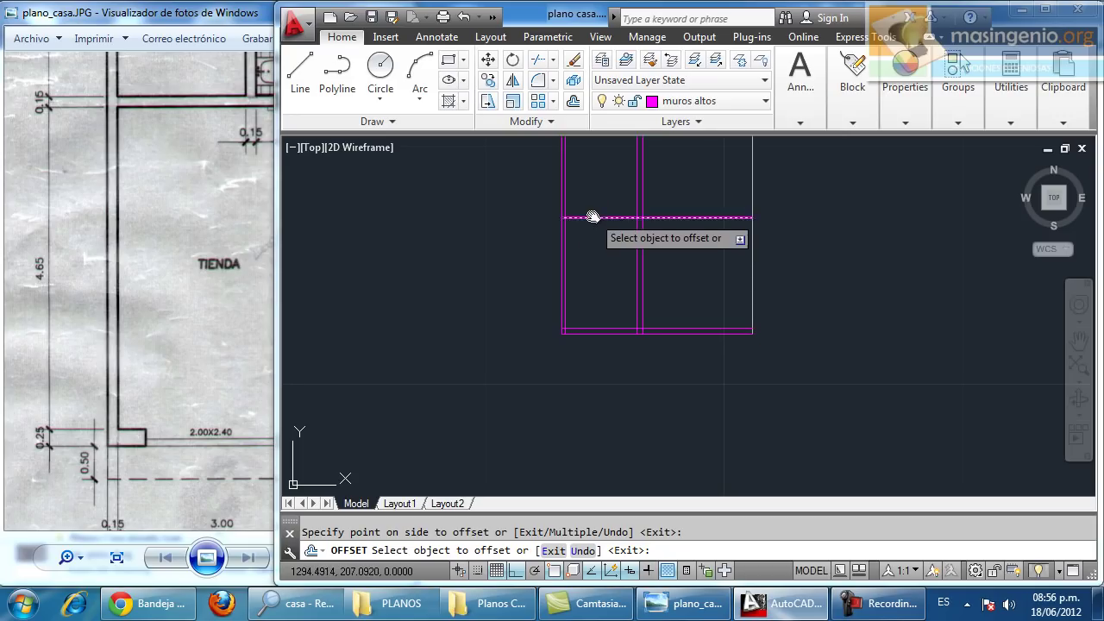
pyautogui.scroll(3, 594, 216)
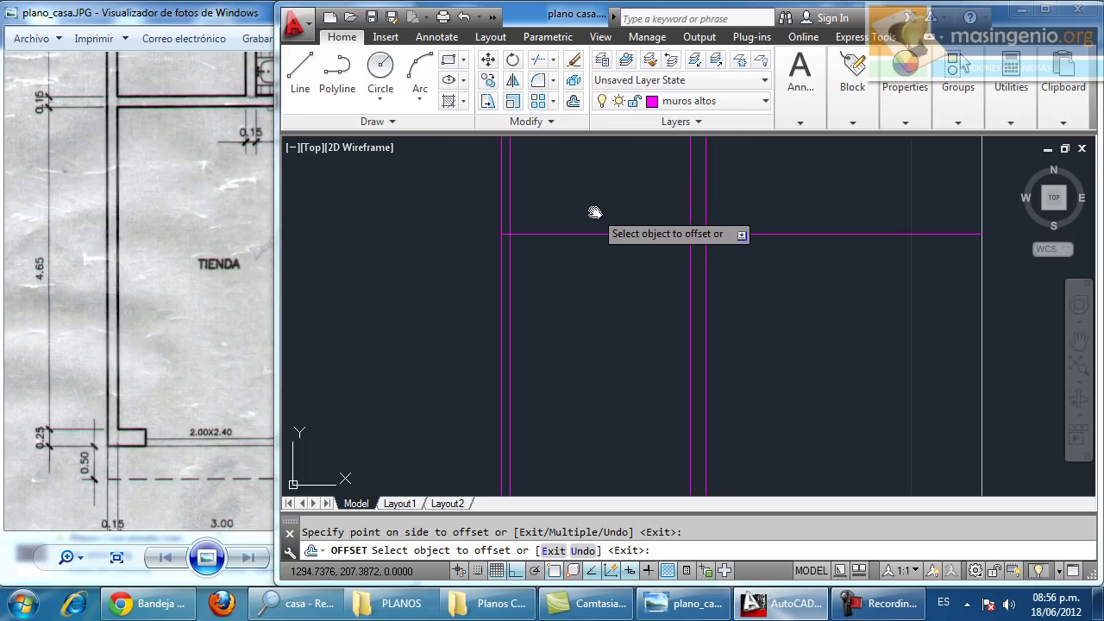
pyautogui.scroll(2, 594, 212)
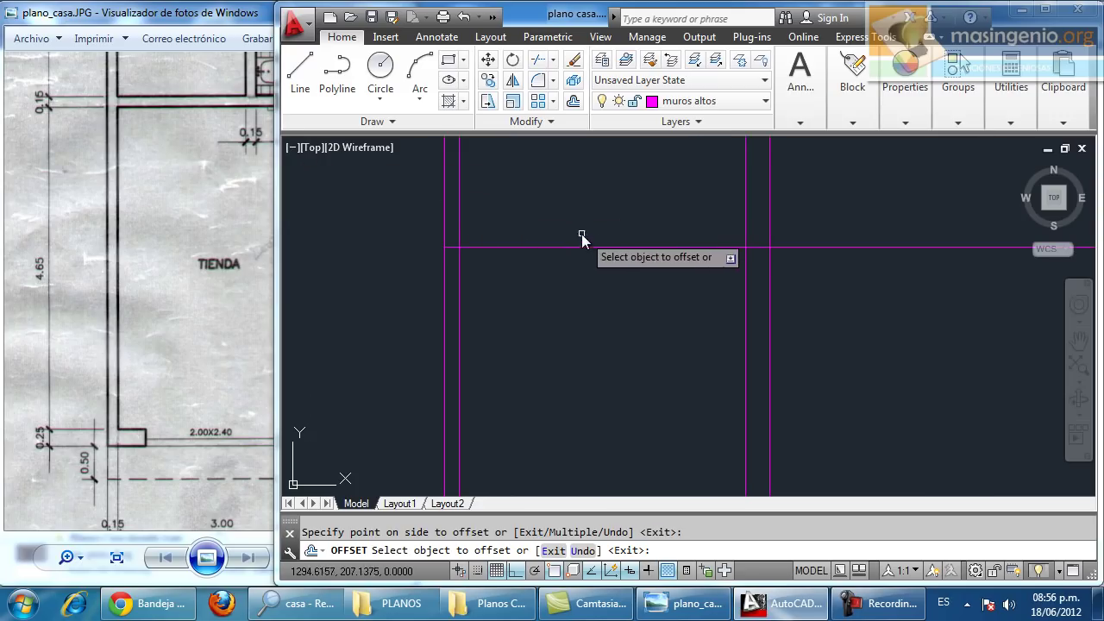
pyautogui.press('Return')
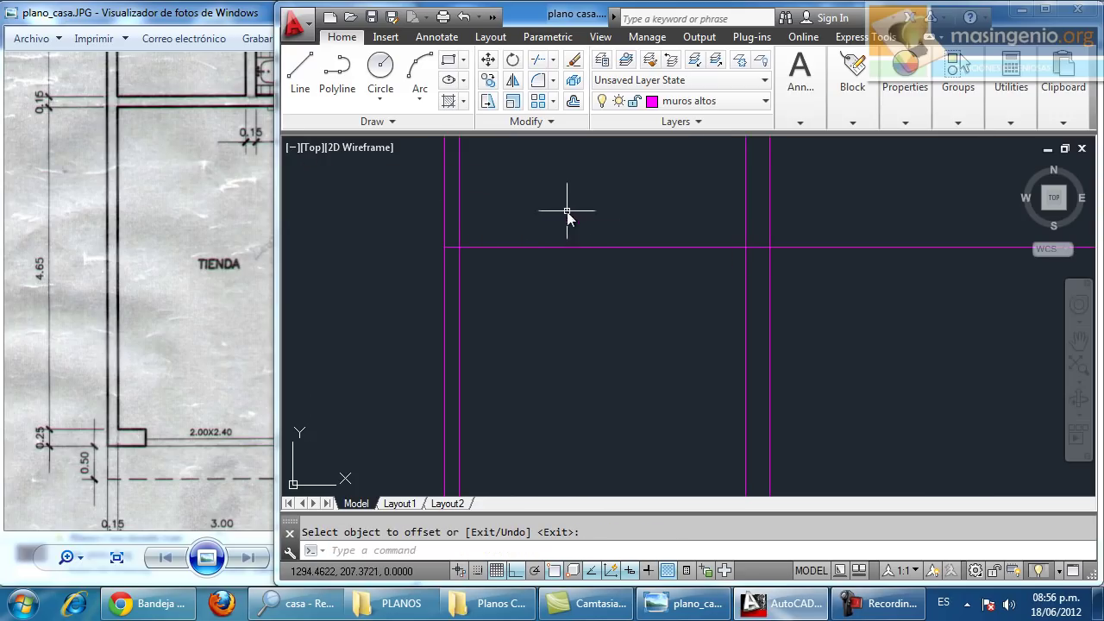
# Offset the new top line 0.15 upward to give the top wall thickness
pyautogui.click(572, 102)
pyautogui.write('.1')
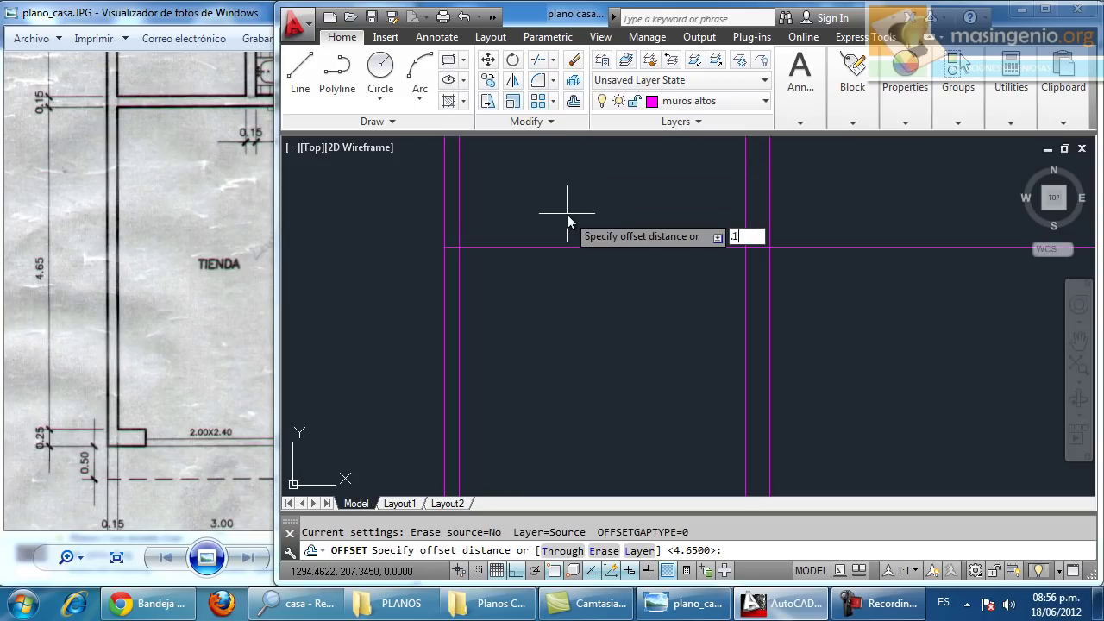
pyautogui.write('5')
pyautogui.press('Return')
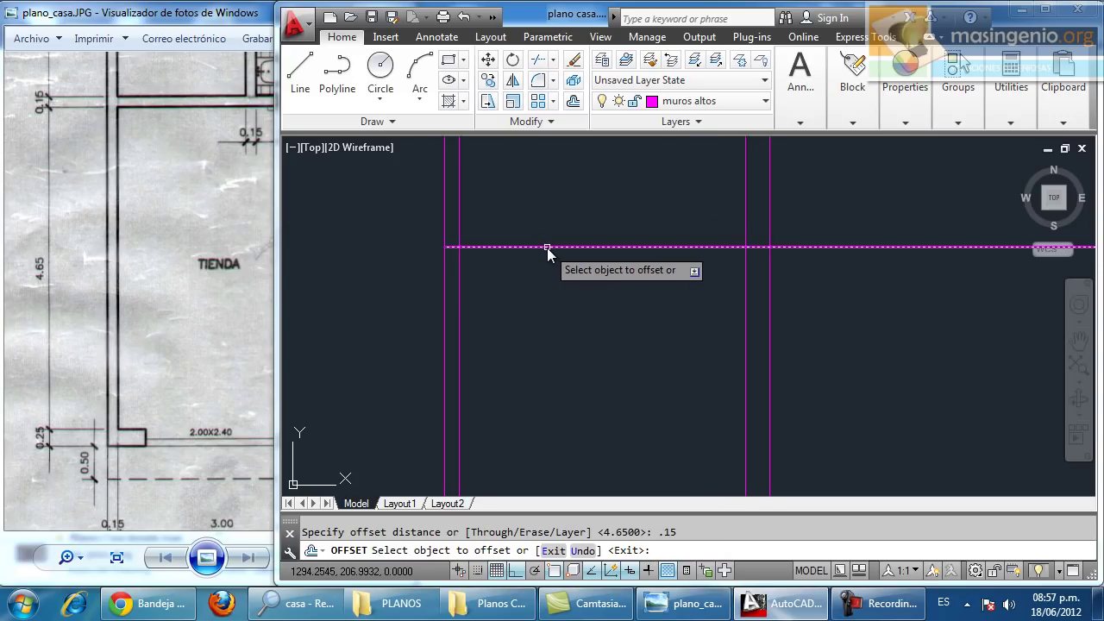
pyautogui.click(546, 248)
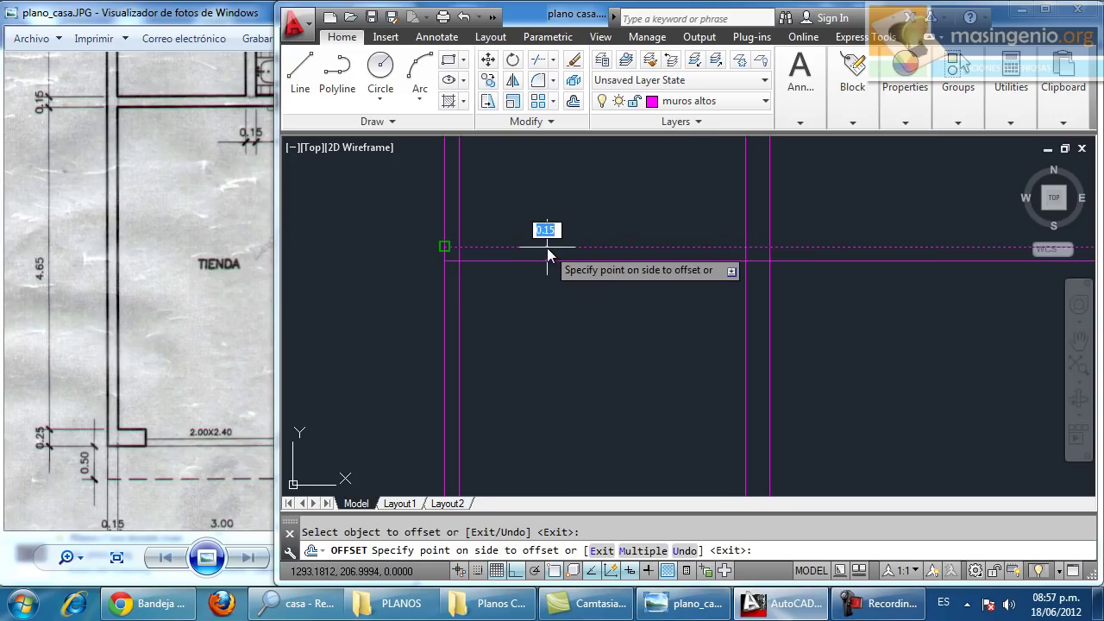
pyautogui.click(553, 185)
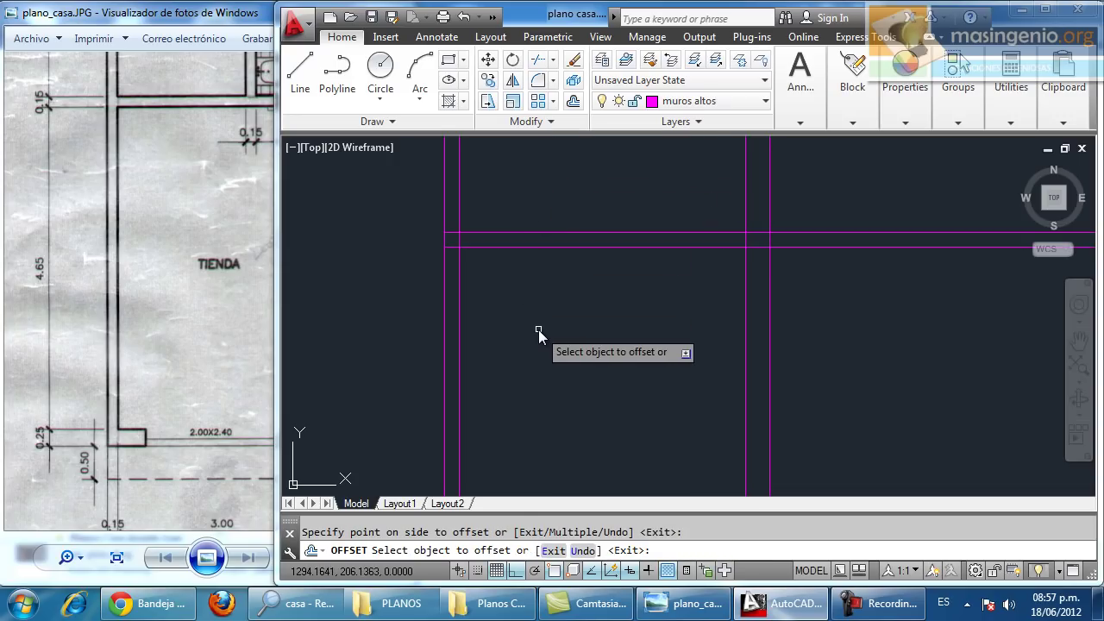
pyautogui.press('Return')
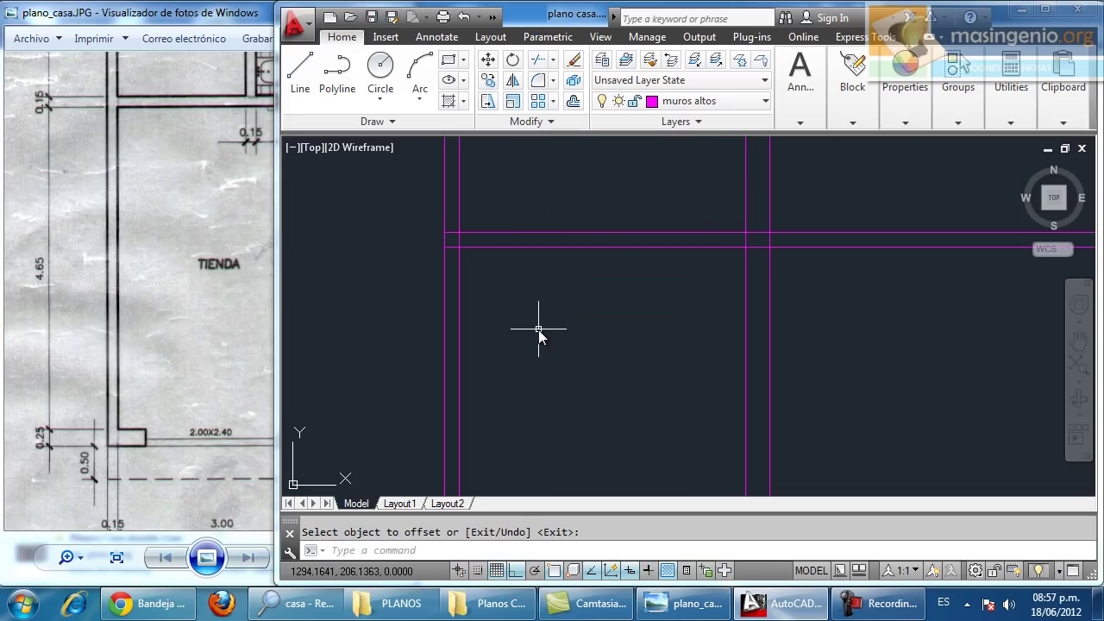
pyautogui.moveTo(542, 237); pyautogui.dragTo(537, 259, button='middle')
pyautogui.scroll(-2, 535, 267)
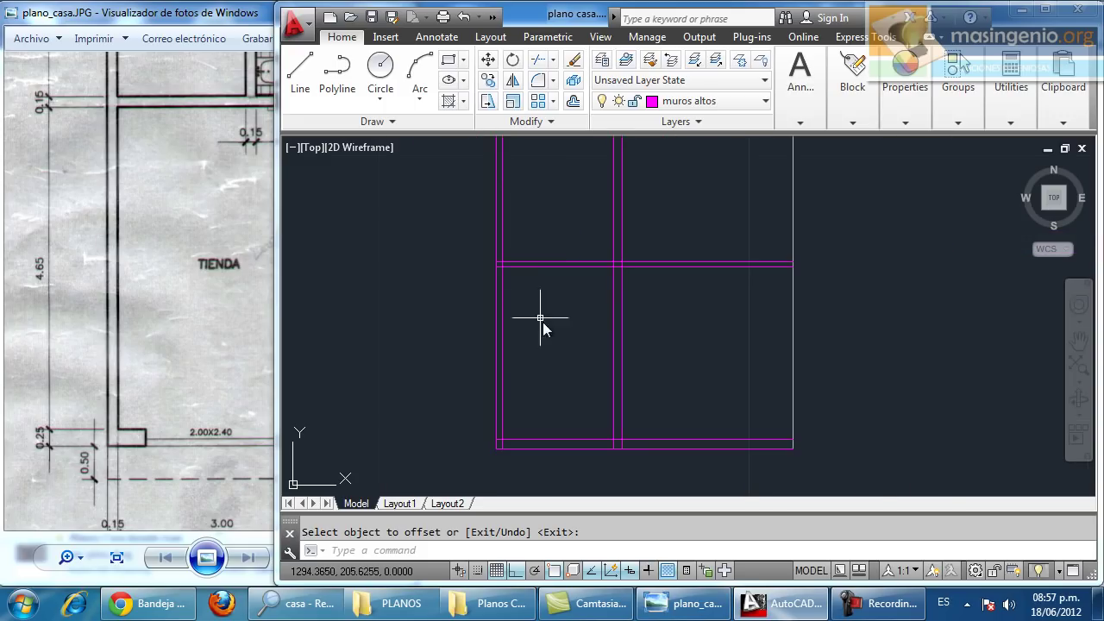
# Check the scanned plan's lower wall area and cancel an accidental selection window
pyautogui.moveTo(567, 345); pyautogui.dragTo(574, 321, button='middle')
pyautogui.scroll(2, 572, 323)
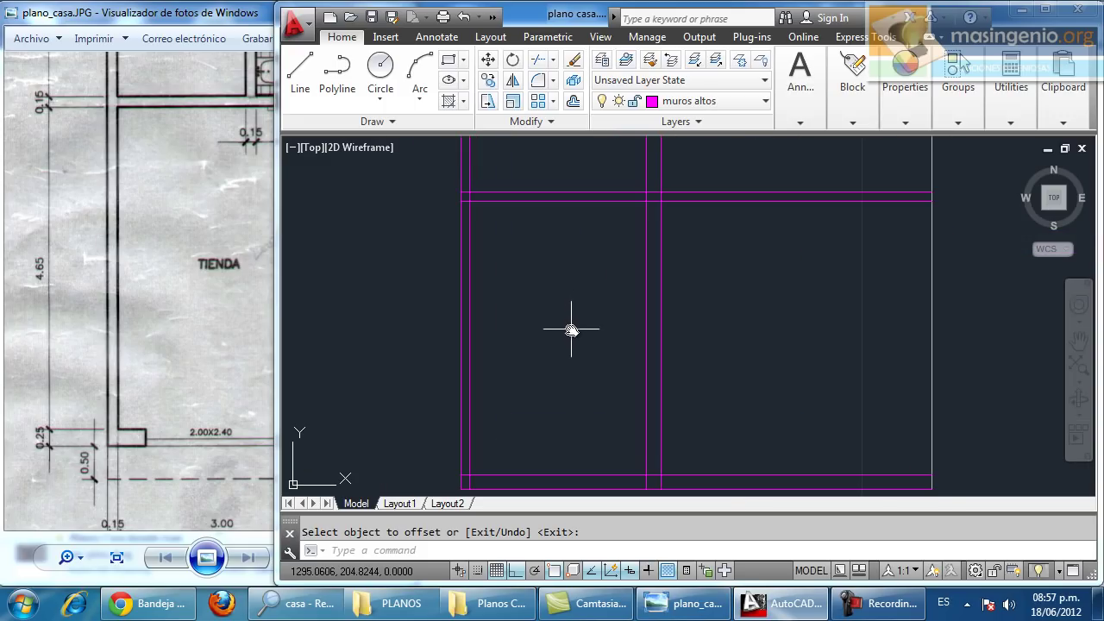
pyautogui.click(230, 316)
pyautogui.moveTo(344, 341); pyautogui.dragTo(266, 355)
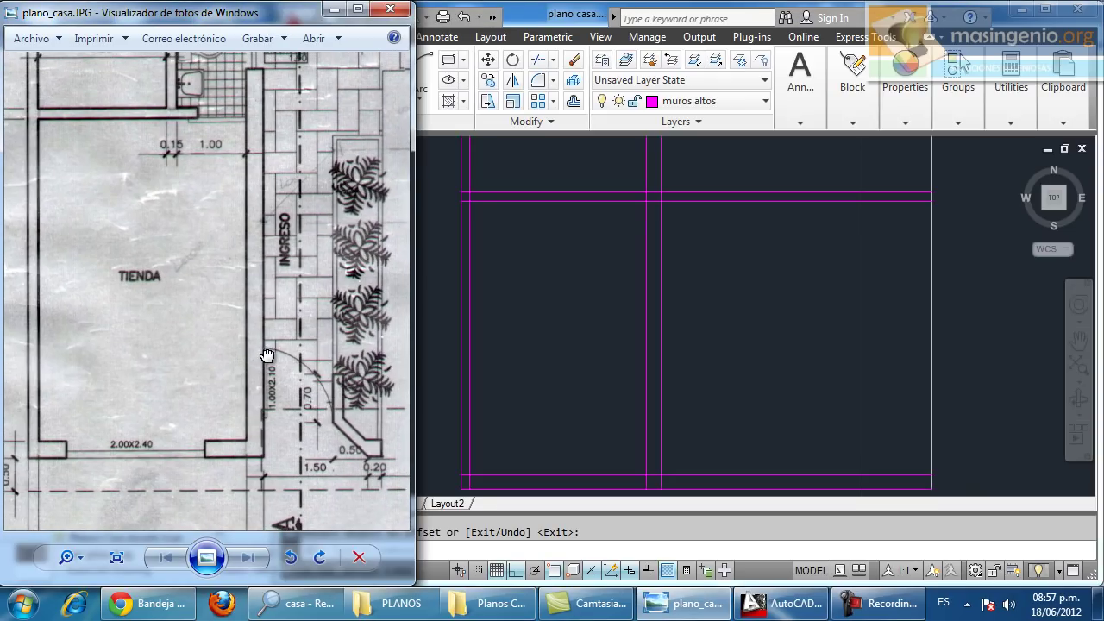
pyautogui.click(550, 336)
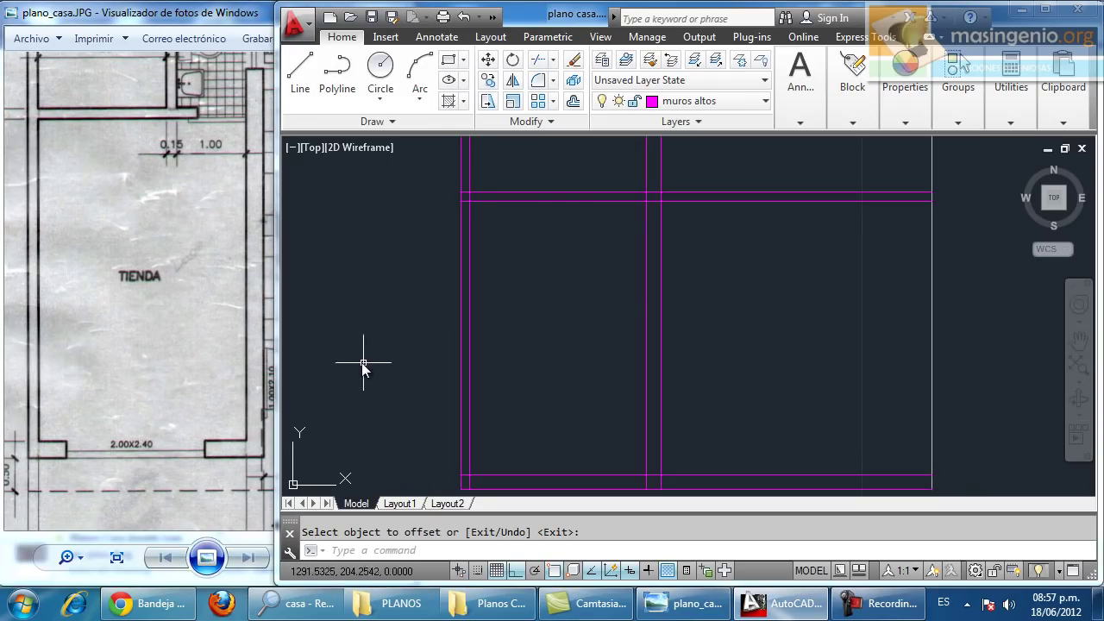
pyautogui.click(195, 387)
pyautogui.moveTo(191, 386); pyautogui.dragTo(189, 321)
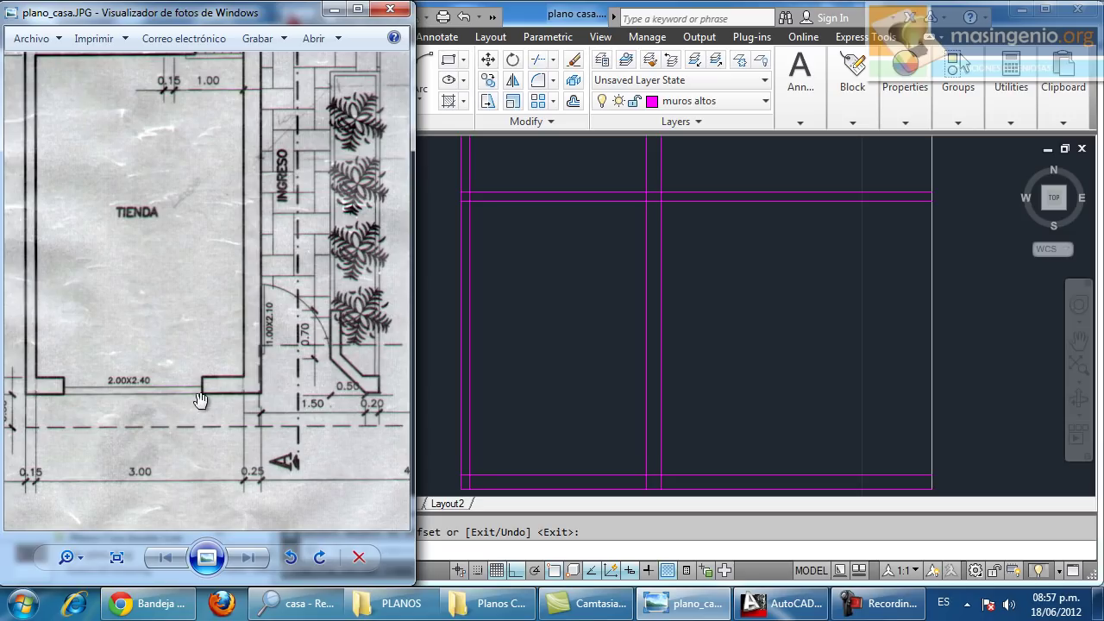
pyautogui.click(505, 434)
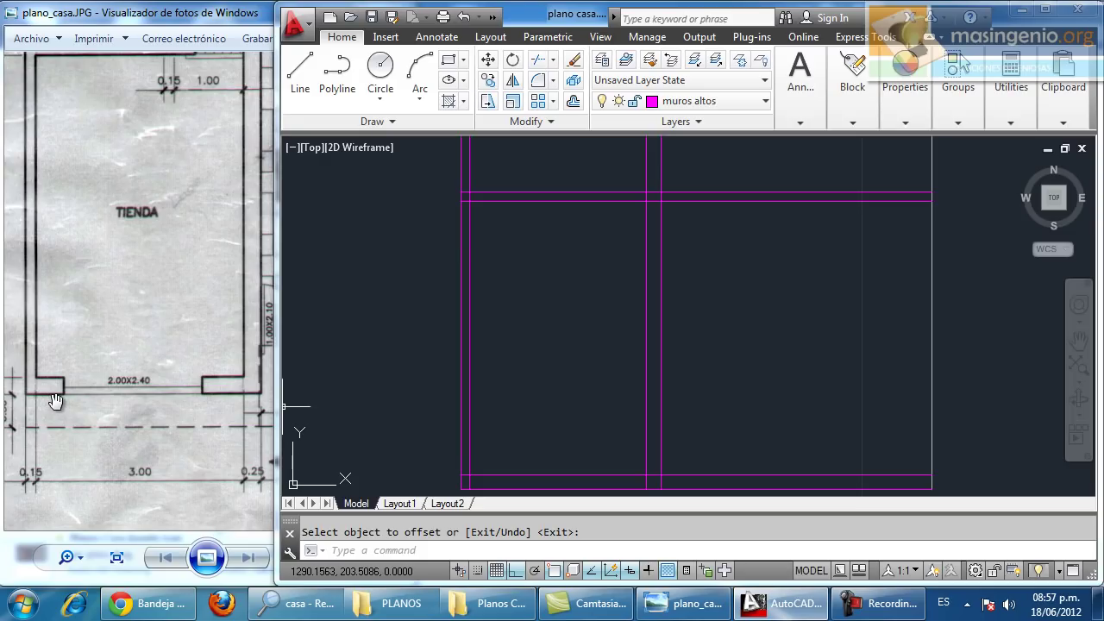
pyautogui.click(495, 457)
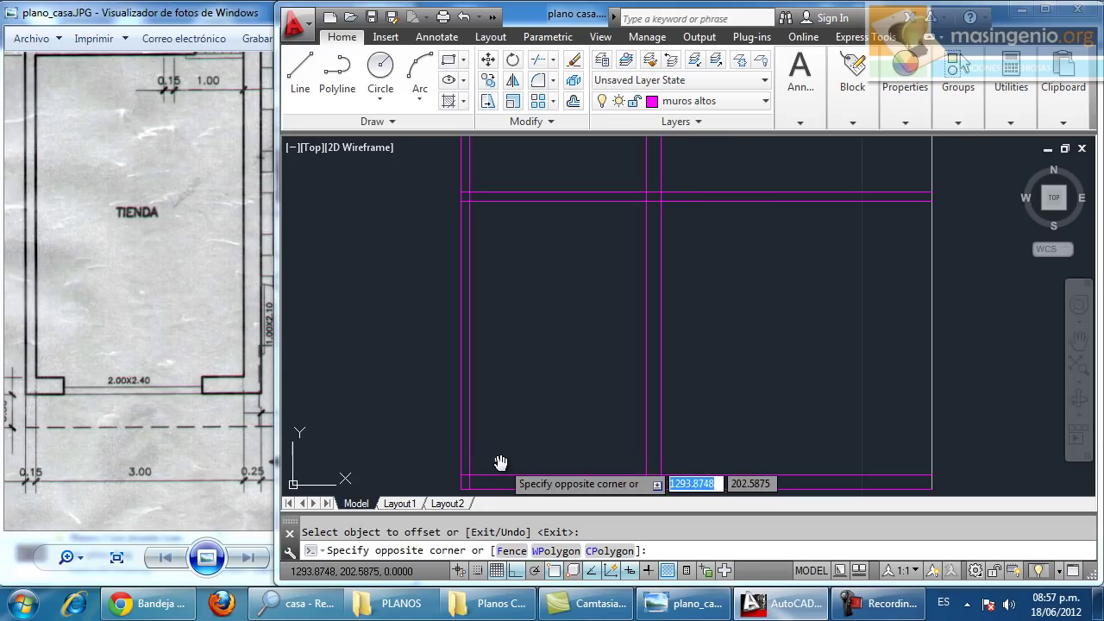
pyautogui.press('Escape')
pyautogui.scroll(4, 501, 431)
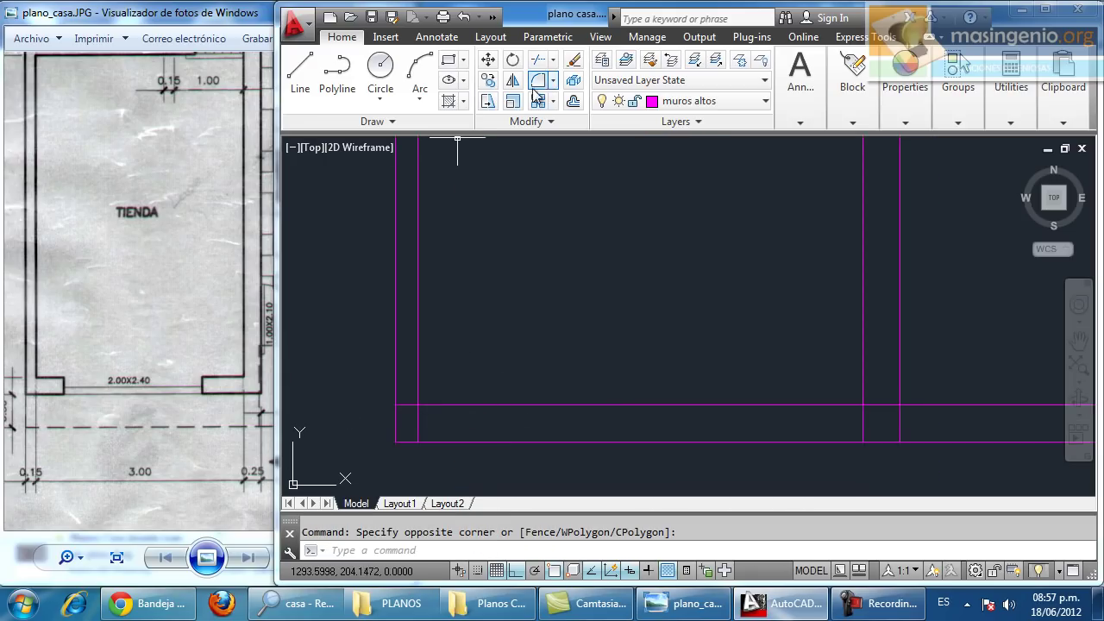
# Offset the left vertical wall line 0.4 to the right
pyautogui.click(568, 102)
pyautogui.write('.4')
pyautogui.press('Return')
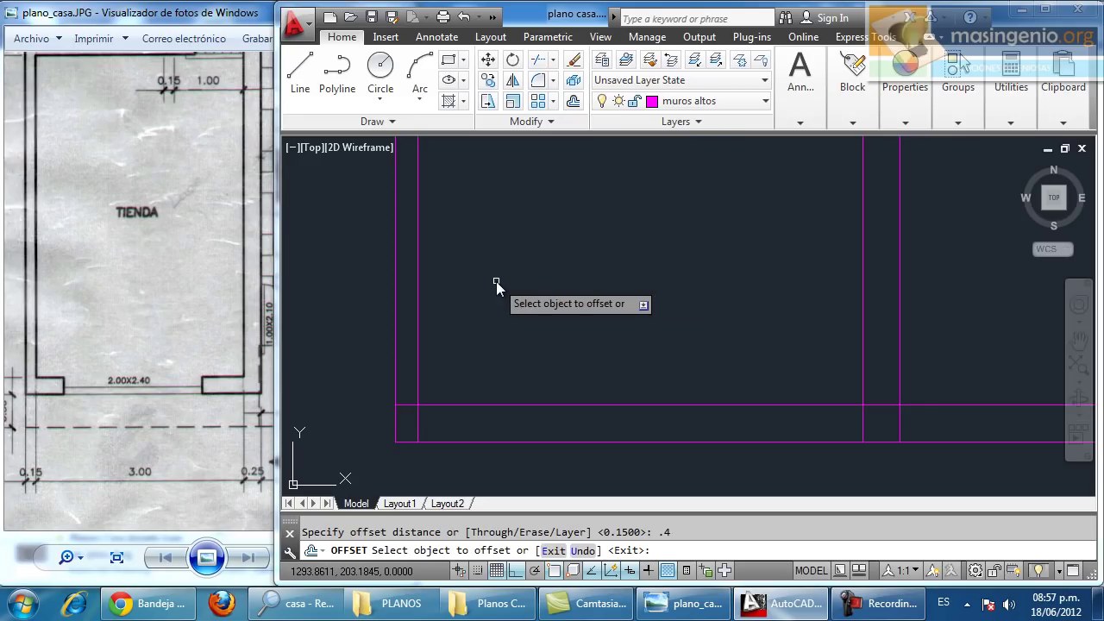
pyautogui.click(418, 360)
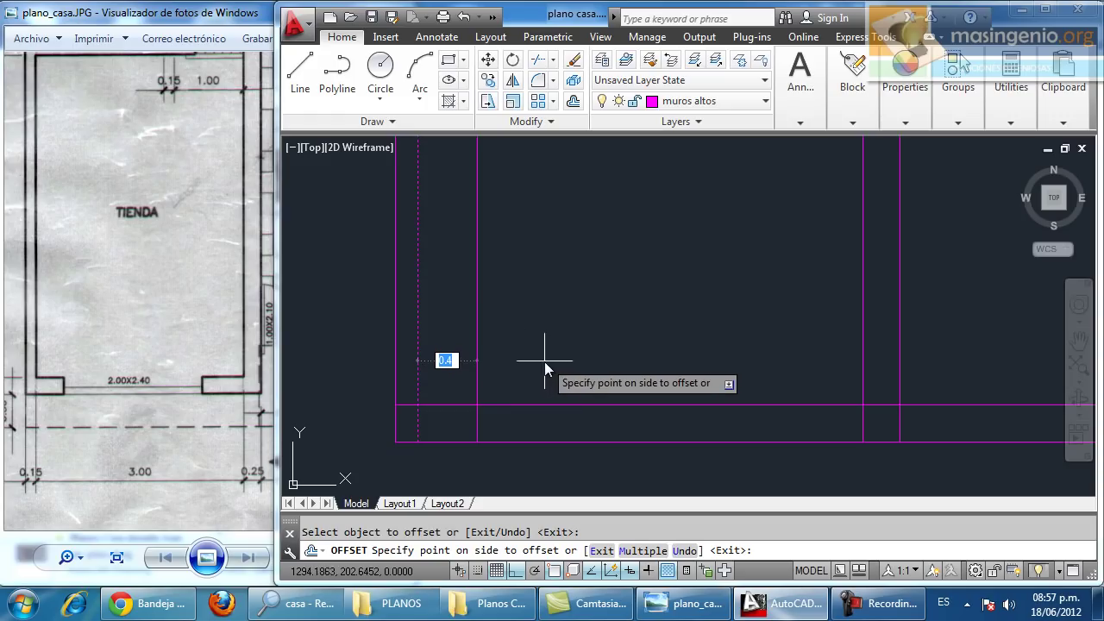
pyautogui.click(567, 363)
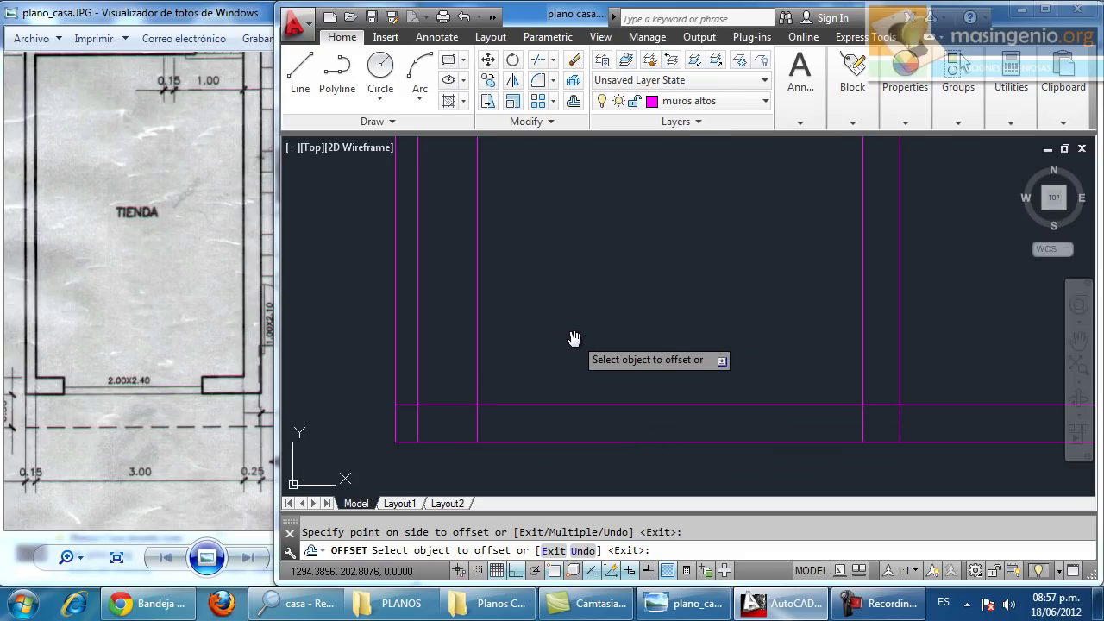
pyautogui.press('Return')
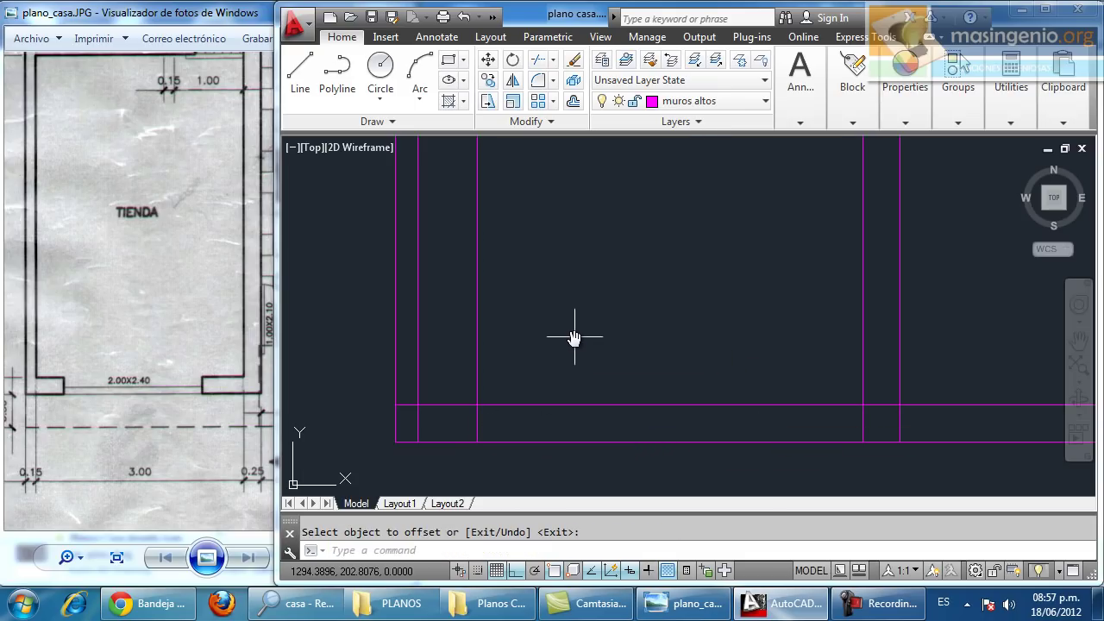
# Offset a vertical wall line 2 units to the right
pyautogui.click(573, 101)
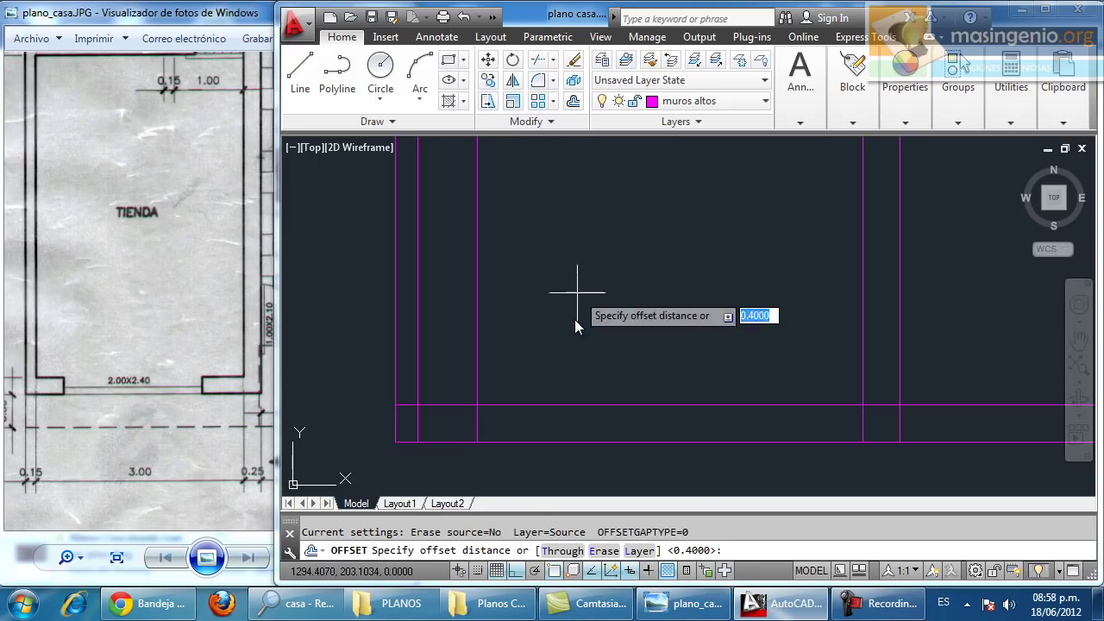
pyautogui.write('2')
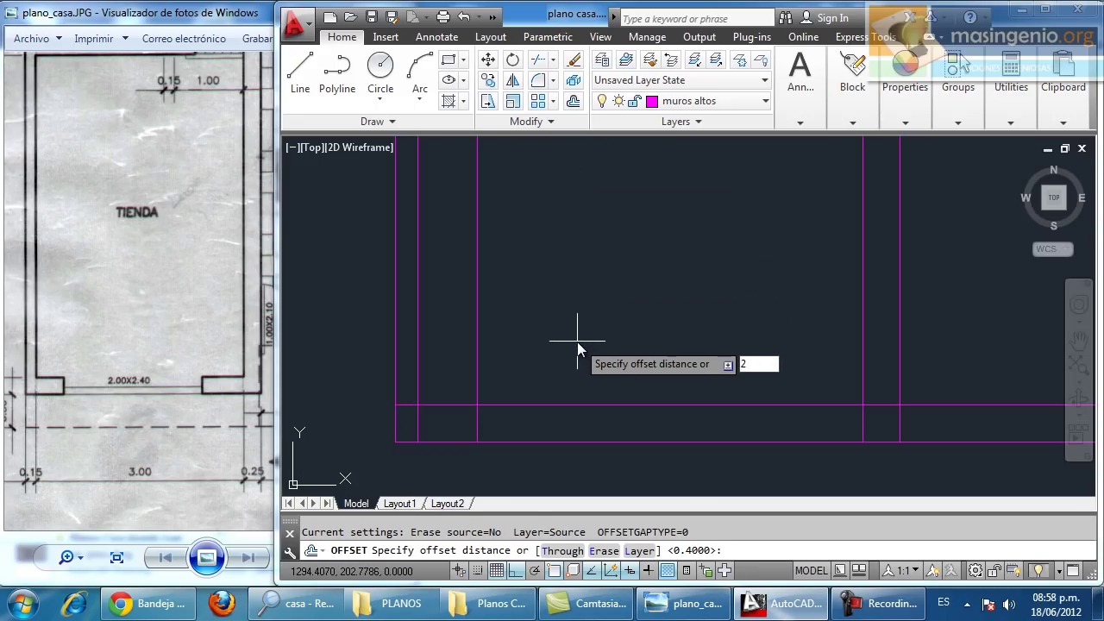
pyautogui.press('Return')
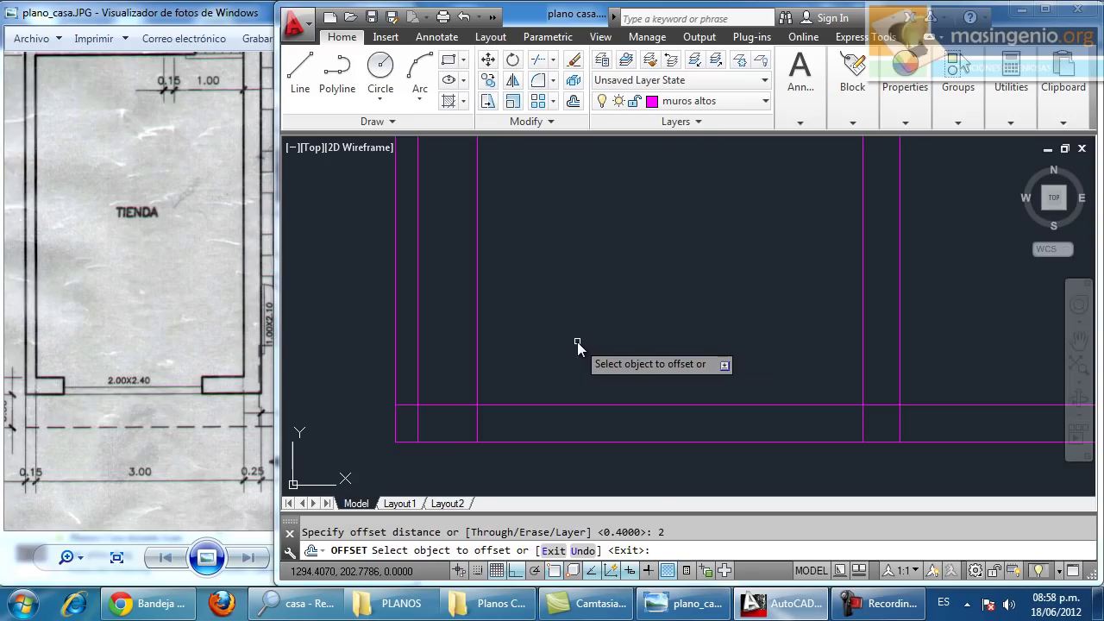
pyautogui.click(478, 387)
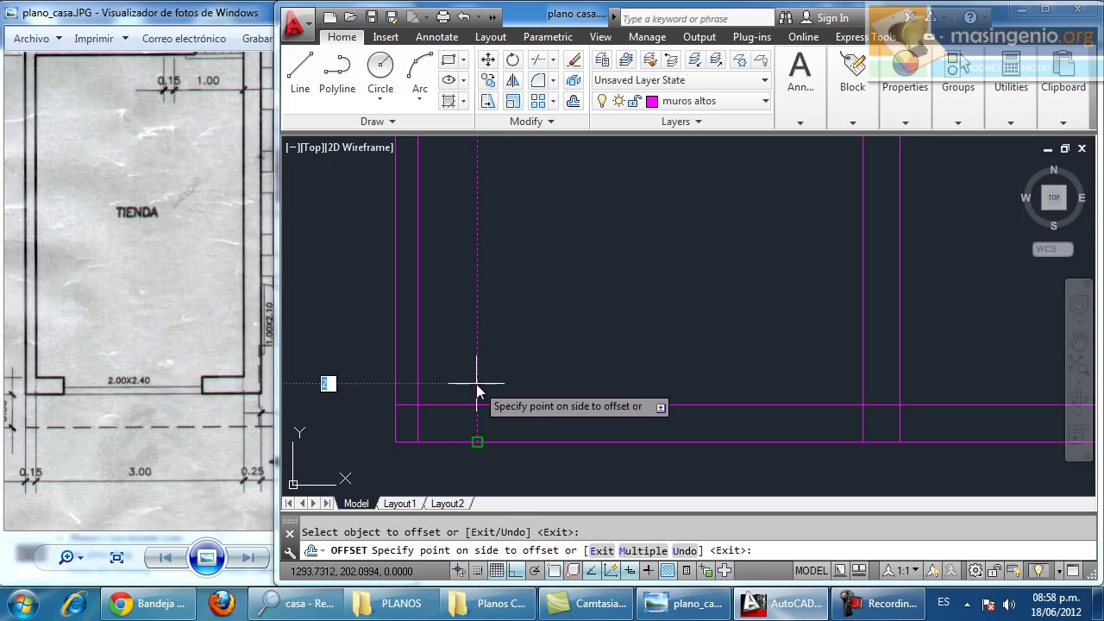
pyautogui.click(680, 379)
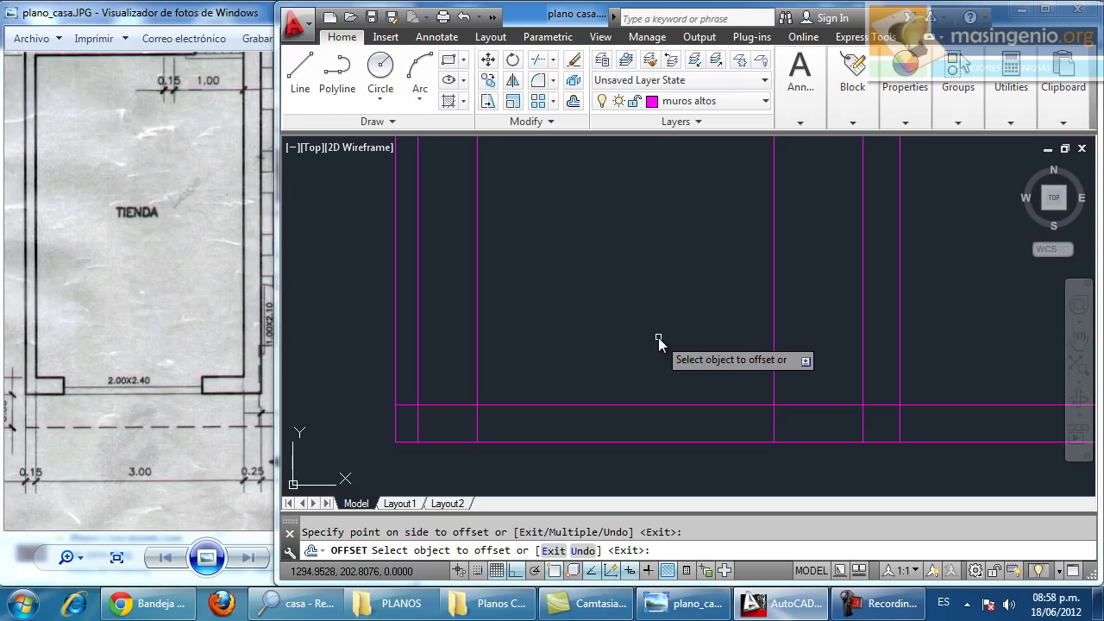
pyautogui.press('Return')
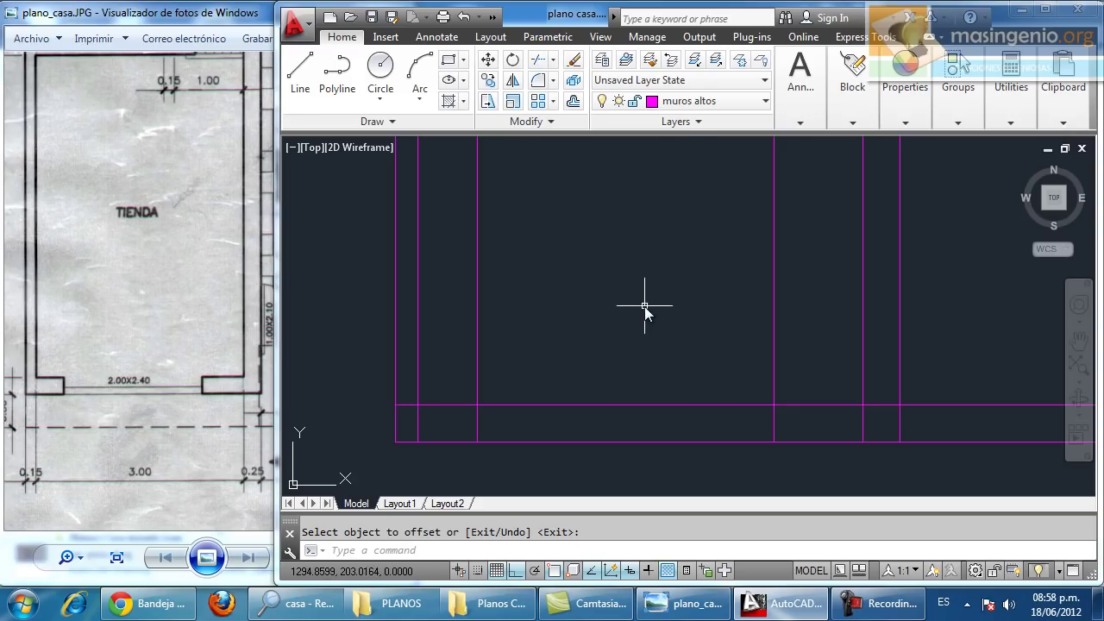
# Trim against all wall lines, cutting the verticals above the bottom wall and opening its gap
pyautogui.click(537, 63)
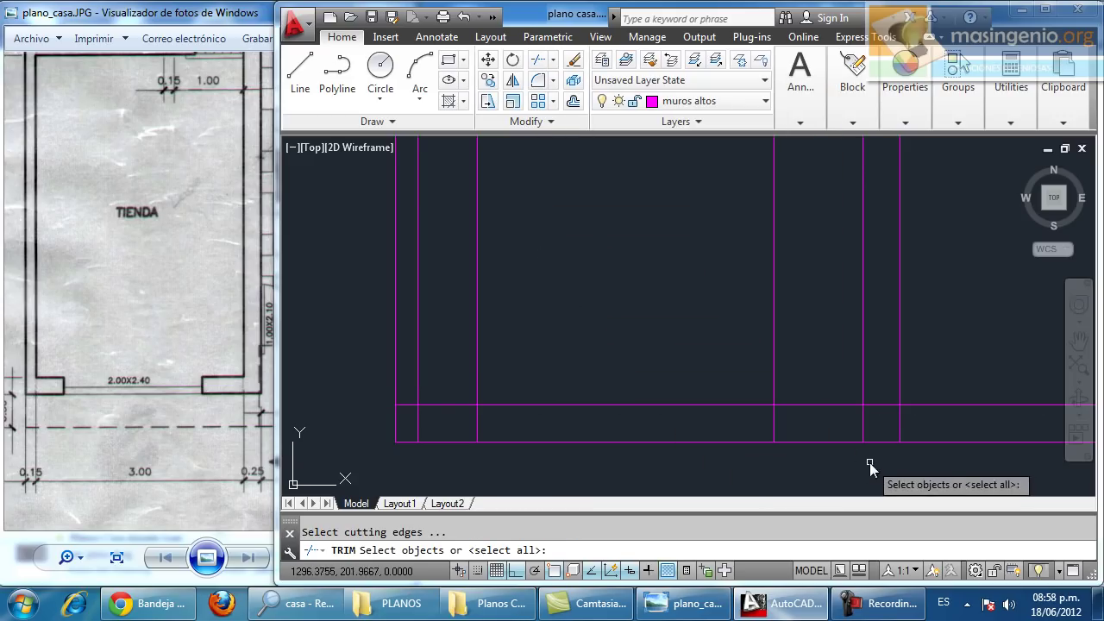
pyautogui.click(933, 476)
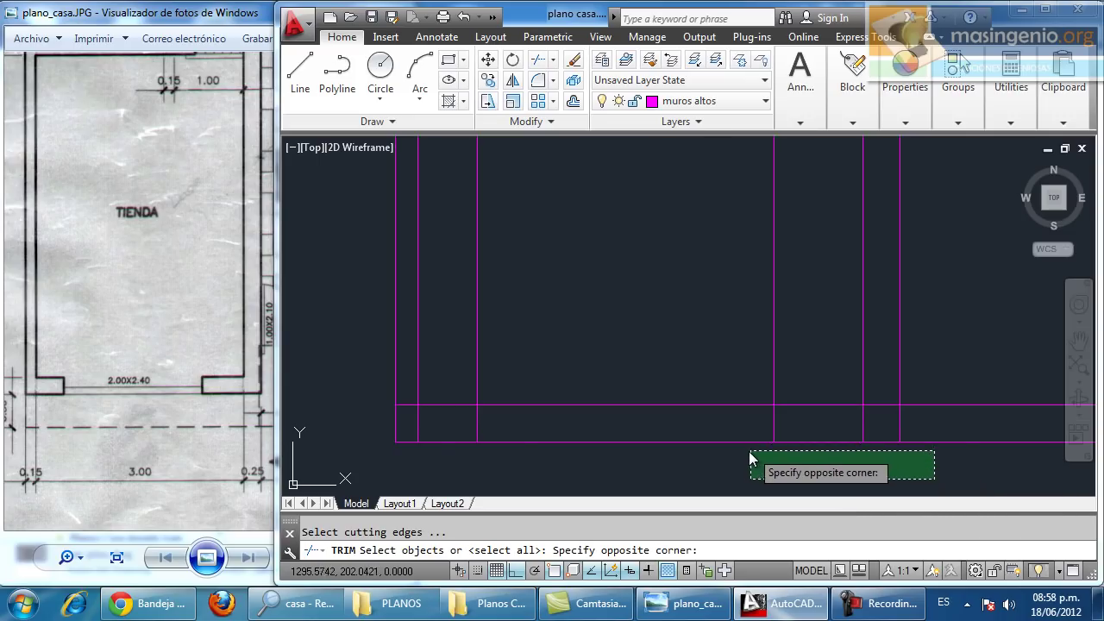
pyautogui.click(324, 311)
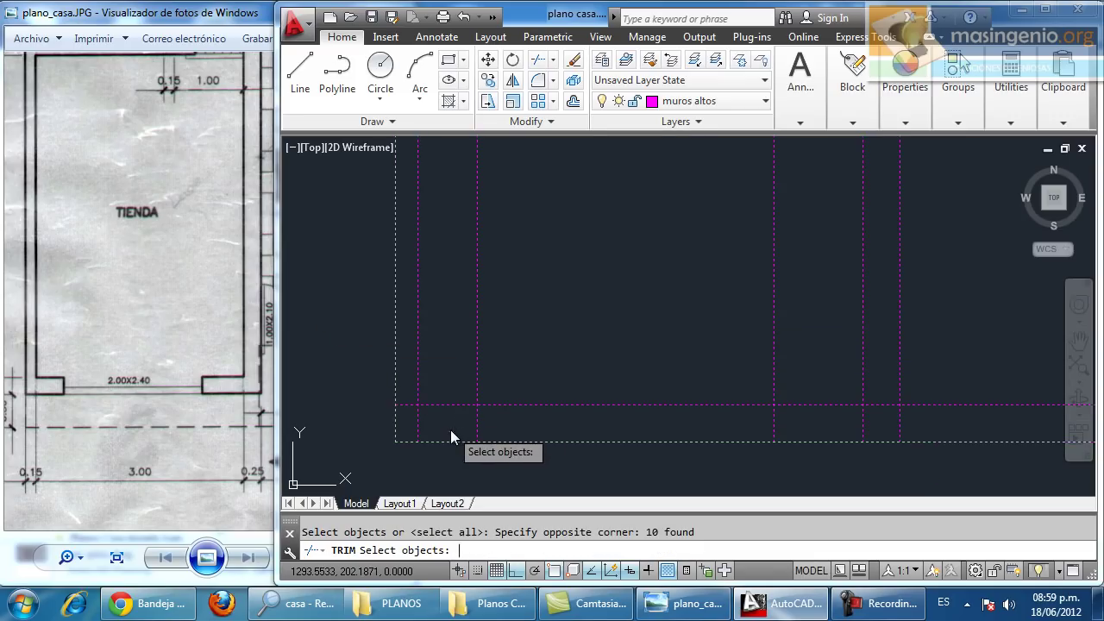
pyautogui.press('Return')
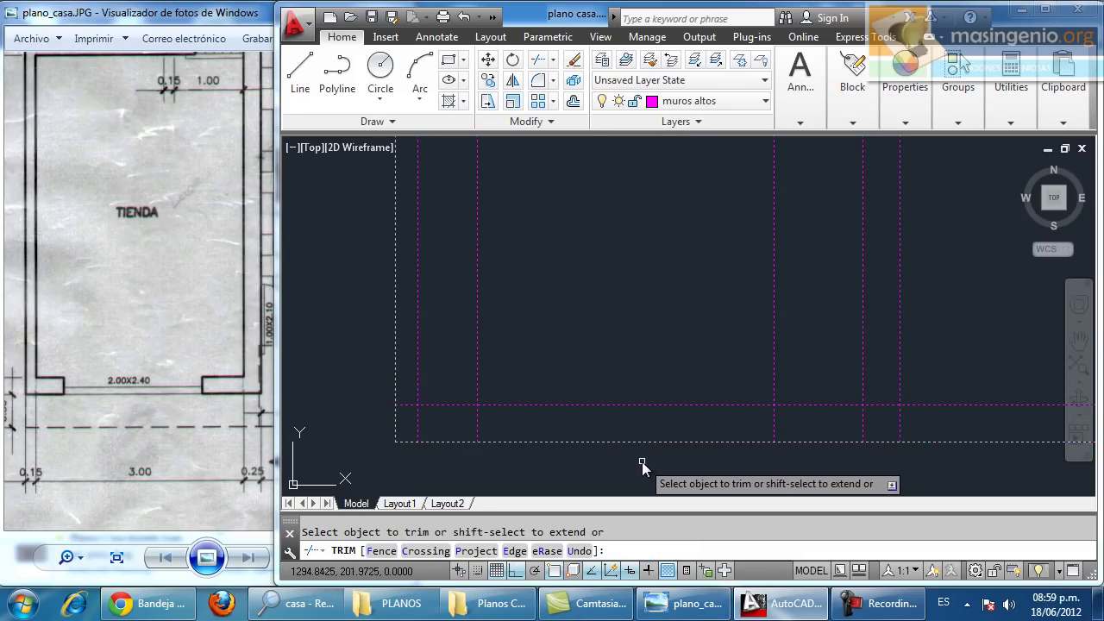
pyautogui.click(774, 390)
pyautogui.click(476, 376)
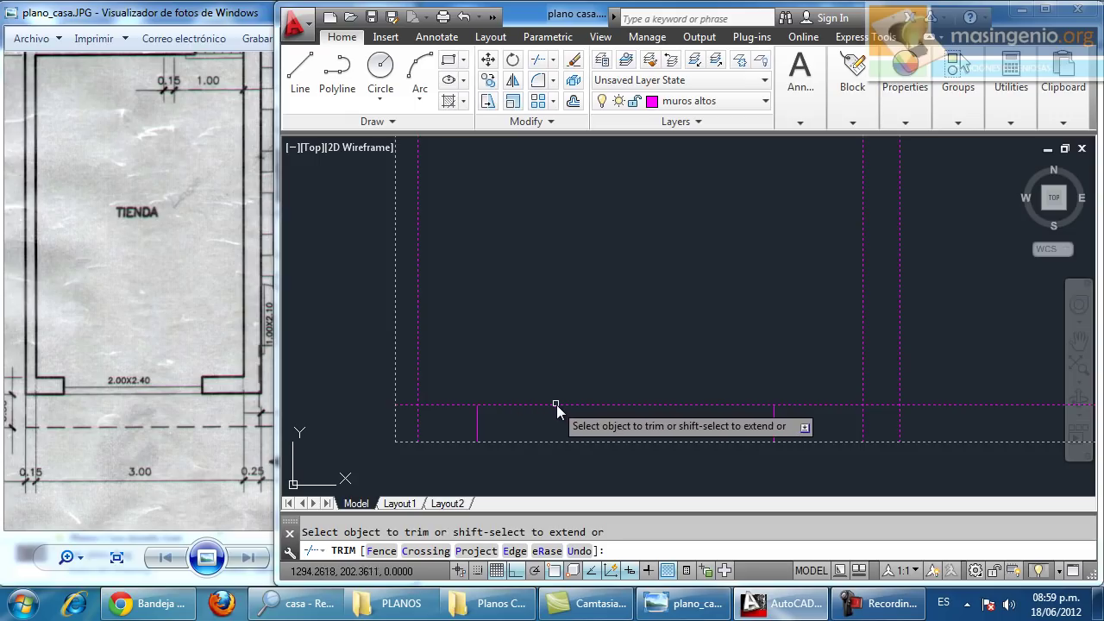
pyautogui.click(559, 405)
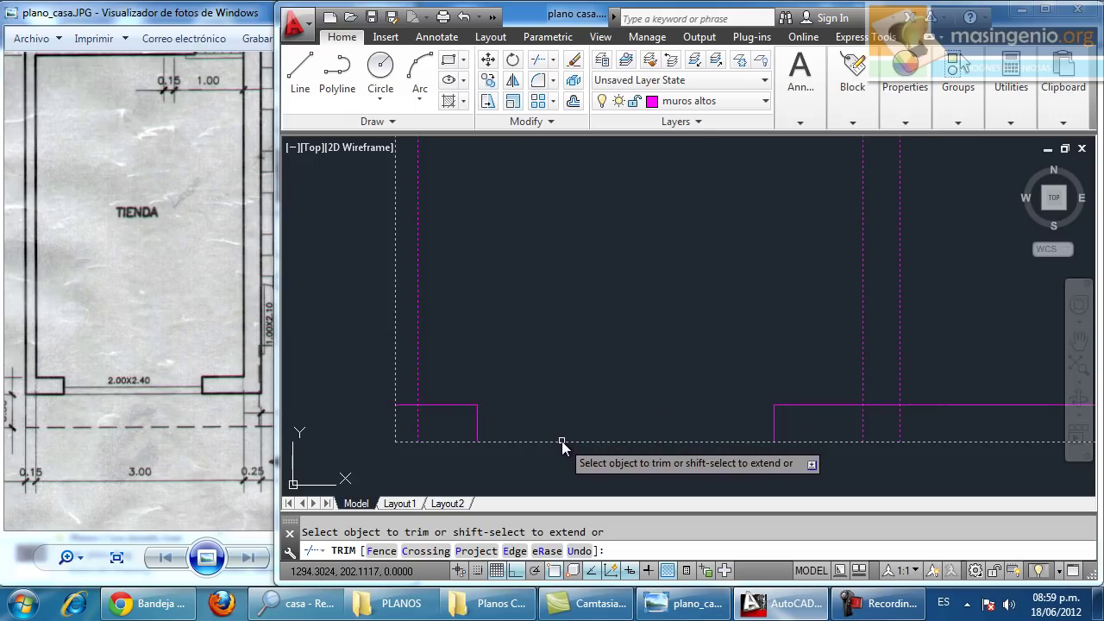
pyautogui.click(561, 442)
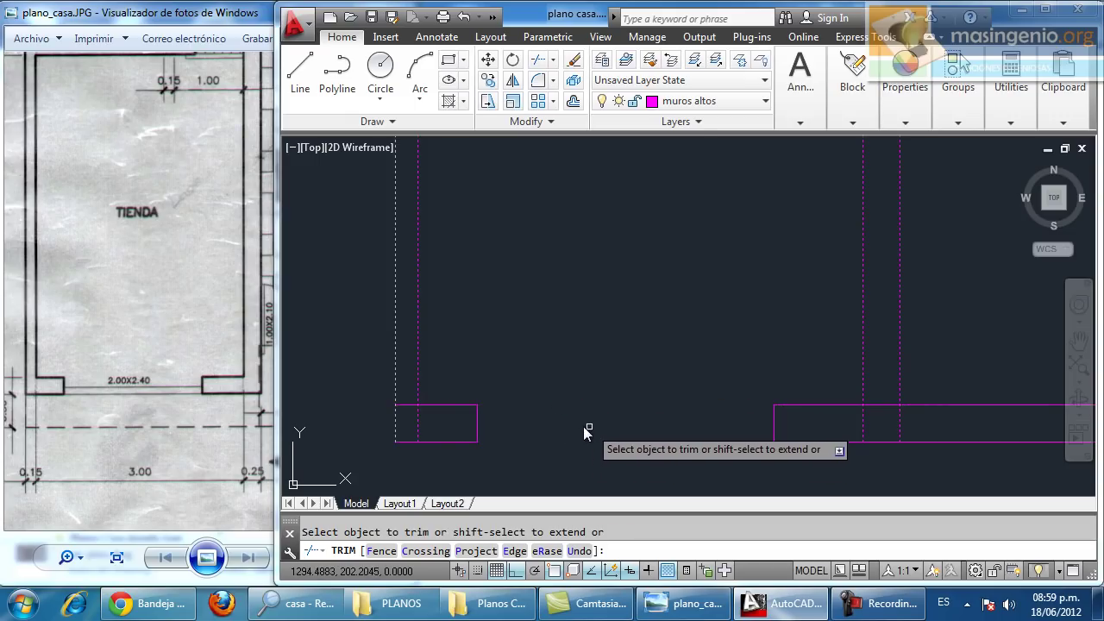
# Trim the leftover stray edges at the left and right wall ends
pyautogui.click(406, 405)
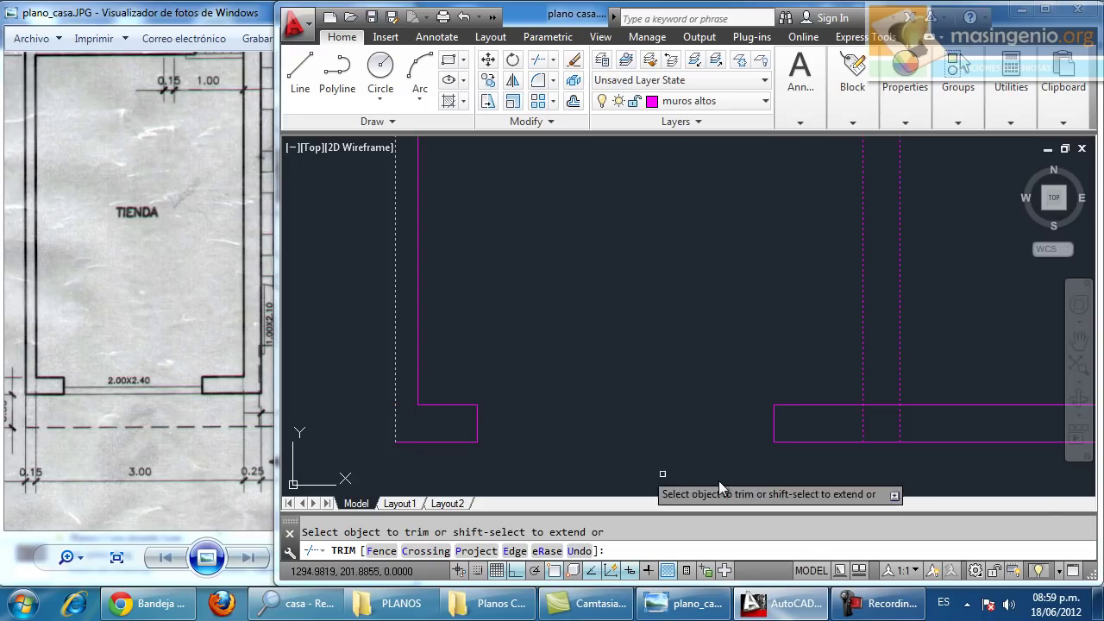
pyautogui.click(860, 429)
pyautogui.click(864, 429)
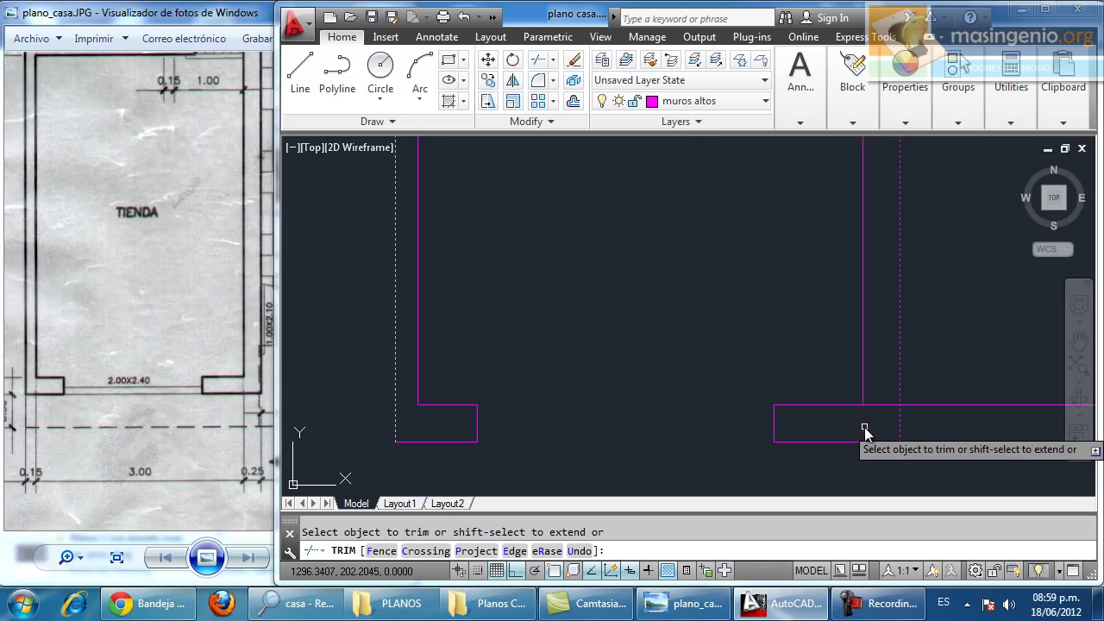
pyautogui.click(881, 406)
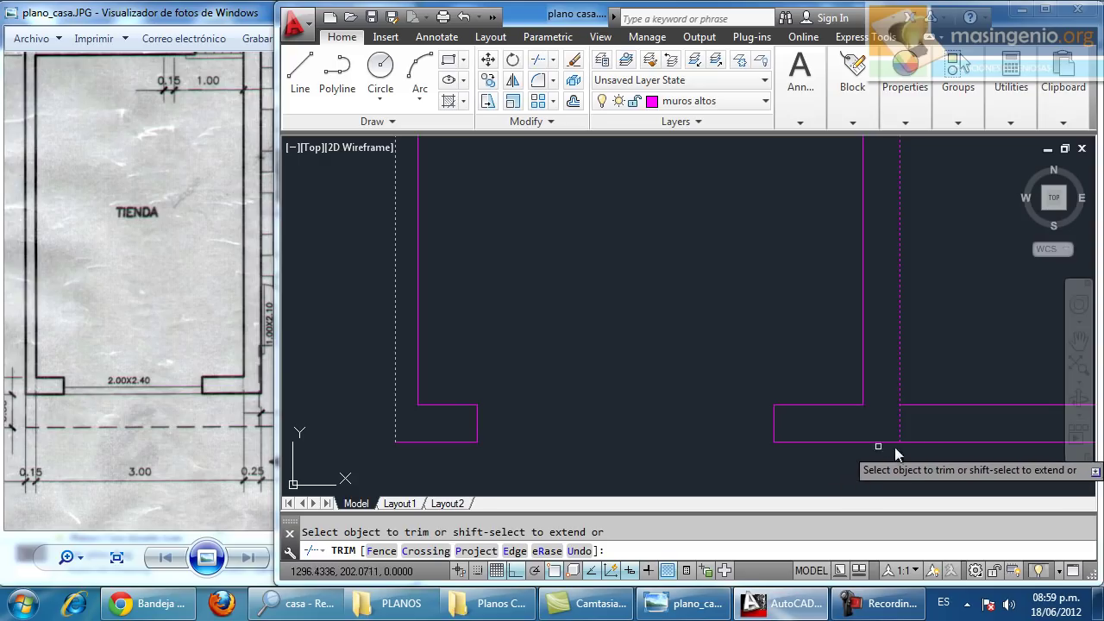
pyautogui.click(927, 442)
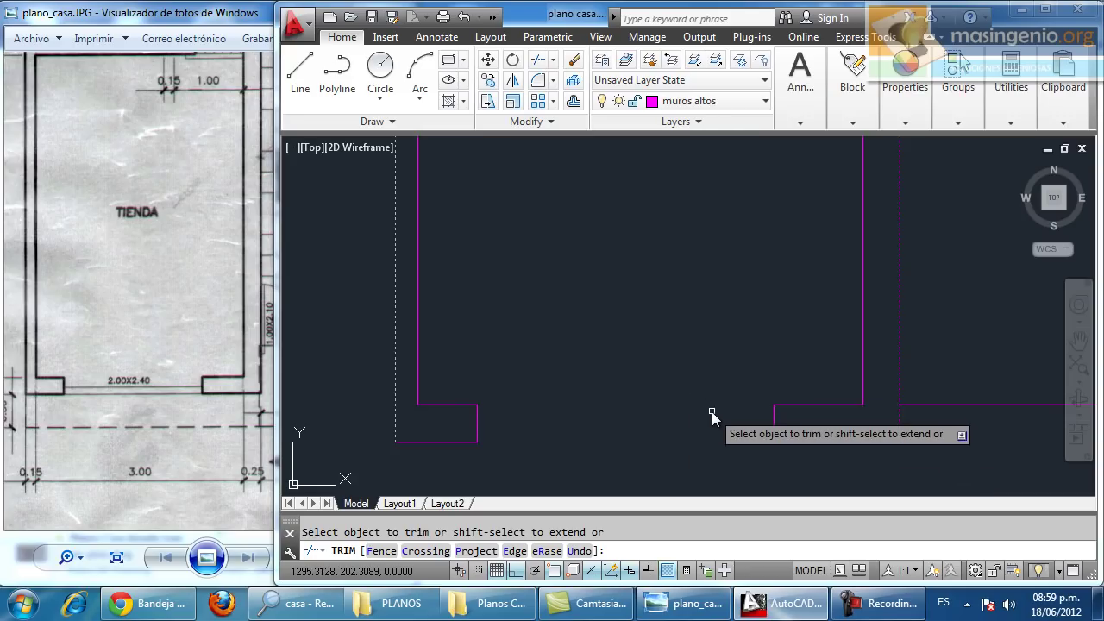
pyautogui.press('Return')
# Pan and zoom the drawing and scan to match the DORM SERVICIO area
pyautogui.scroll(-2, 643, 342)
pyautogui.moveTo(651, 327)
pyautogui.mouseDown(button='middle')
pyautogui.moveTo(640, 441)
pyautogui.moveTo(662, 306)
pyautogui.moveTo(645, 417)
pyautogui.mouseUp(button='middle')
pyautogui.scroll(-2, 657, 345)
pyautogui.scroll(-2, 662, 306)
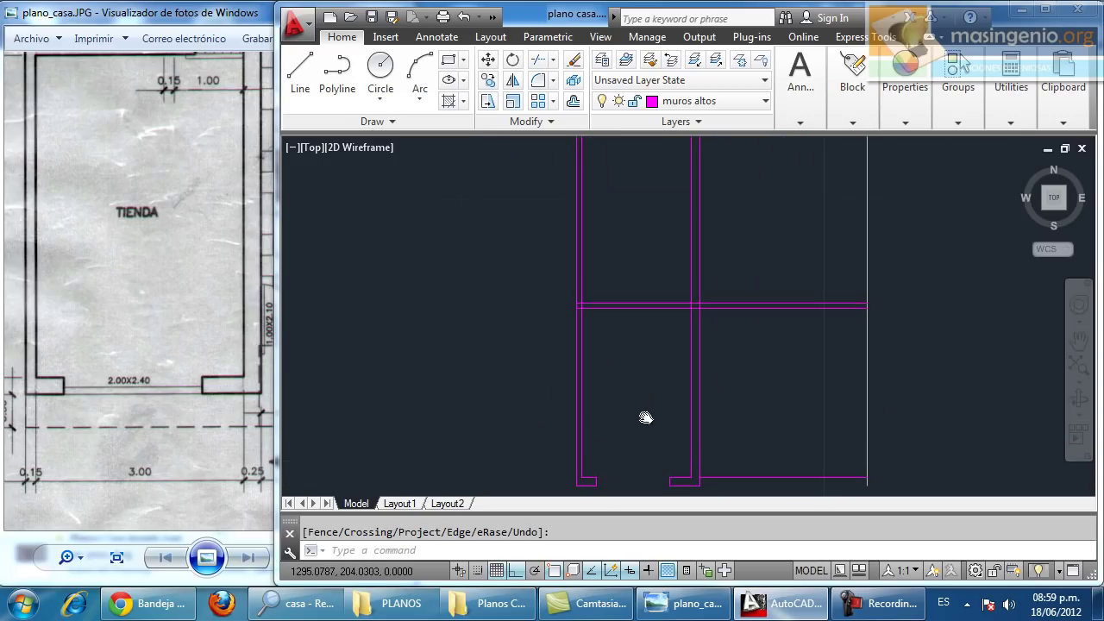
pyautogui.scroll(3, 635, 294)
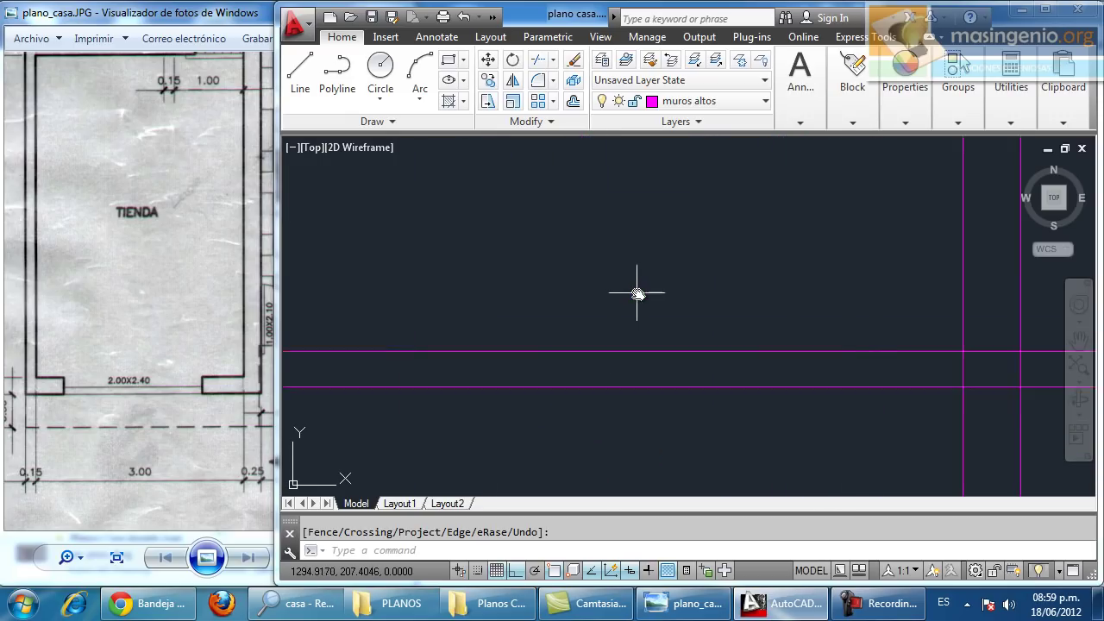
pyautogui.moveTo(135, 188); pyautogui.dragTo(139, 344)
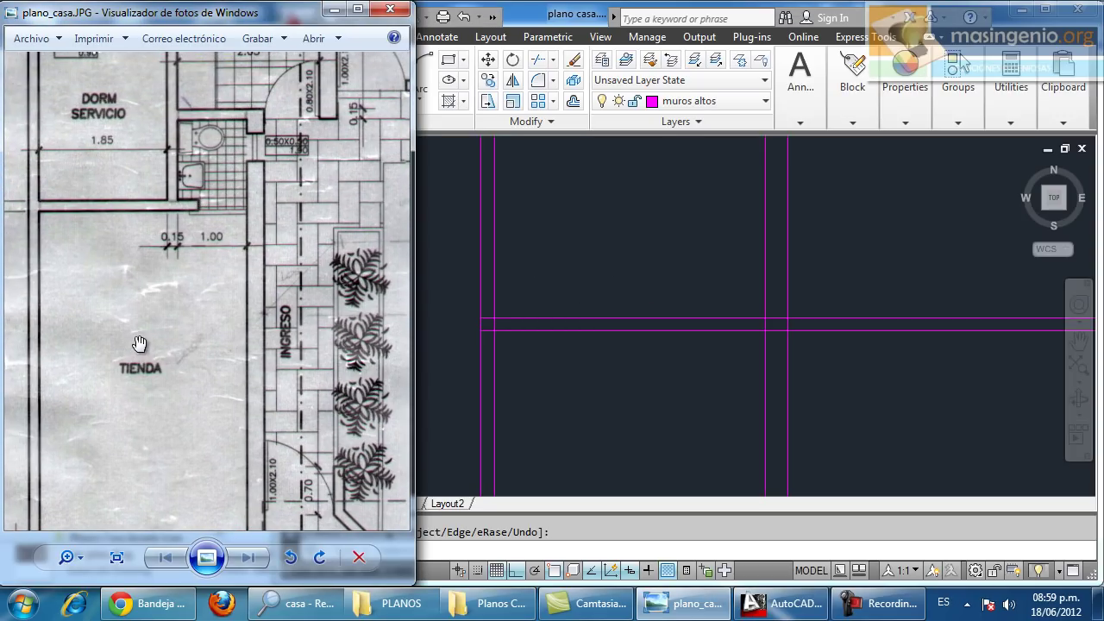
pyautogui.click(576, 293)
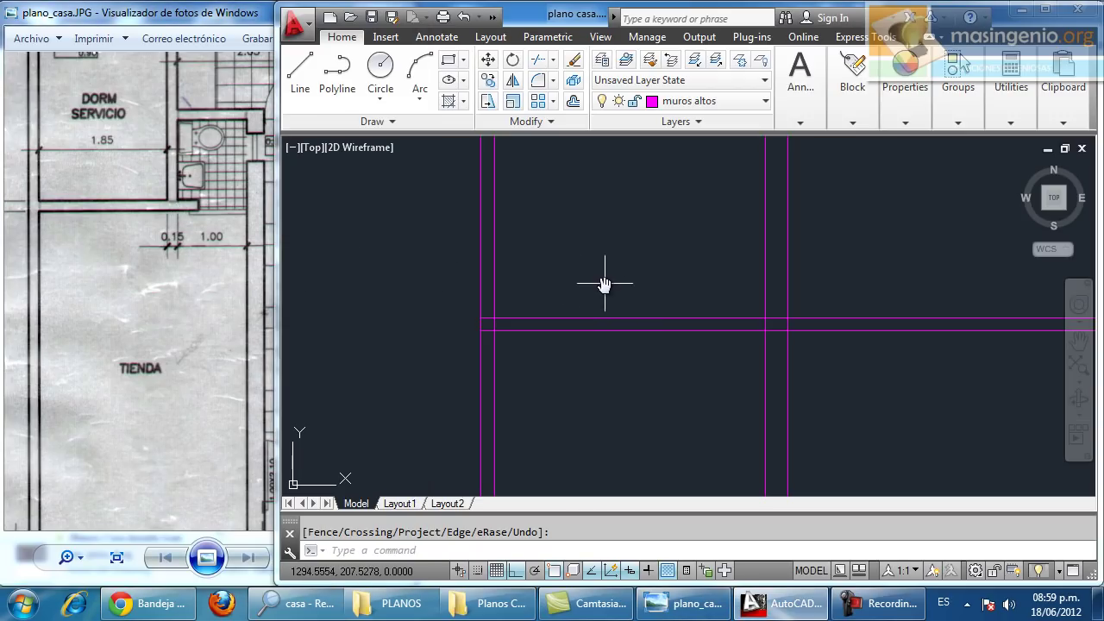
pyautogui.moveTo(630, 271); pyautogui.dragTo(624, 303, button='middle')
pyautogui.scroll(2, 633, 310)
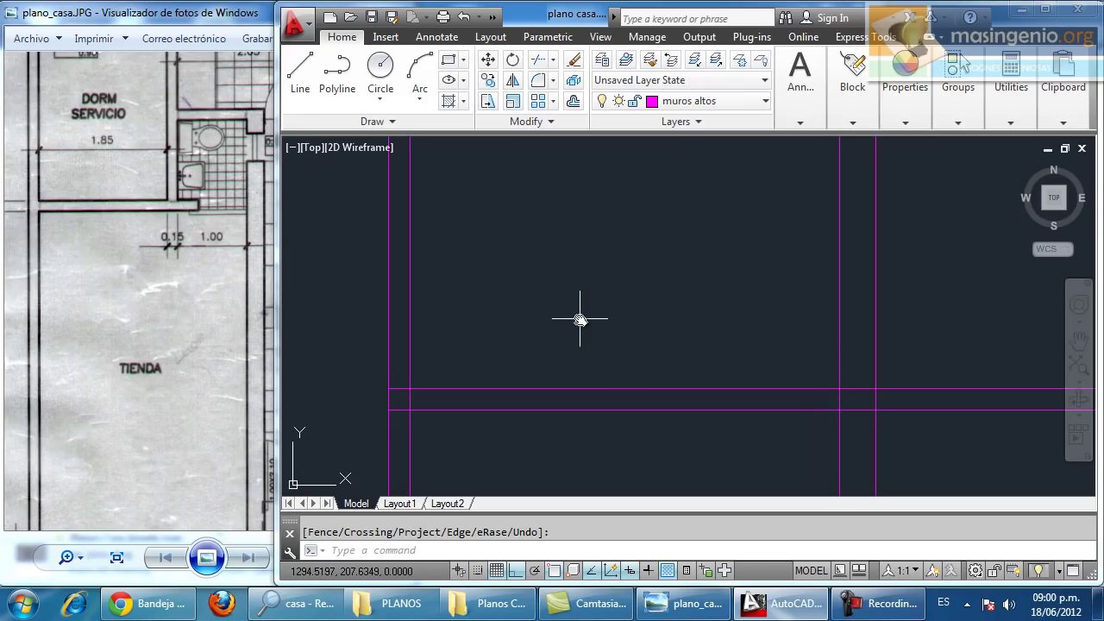
# Offset a vertical wall line 1 unit to the left
pyautogui.click(573, 101)
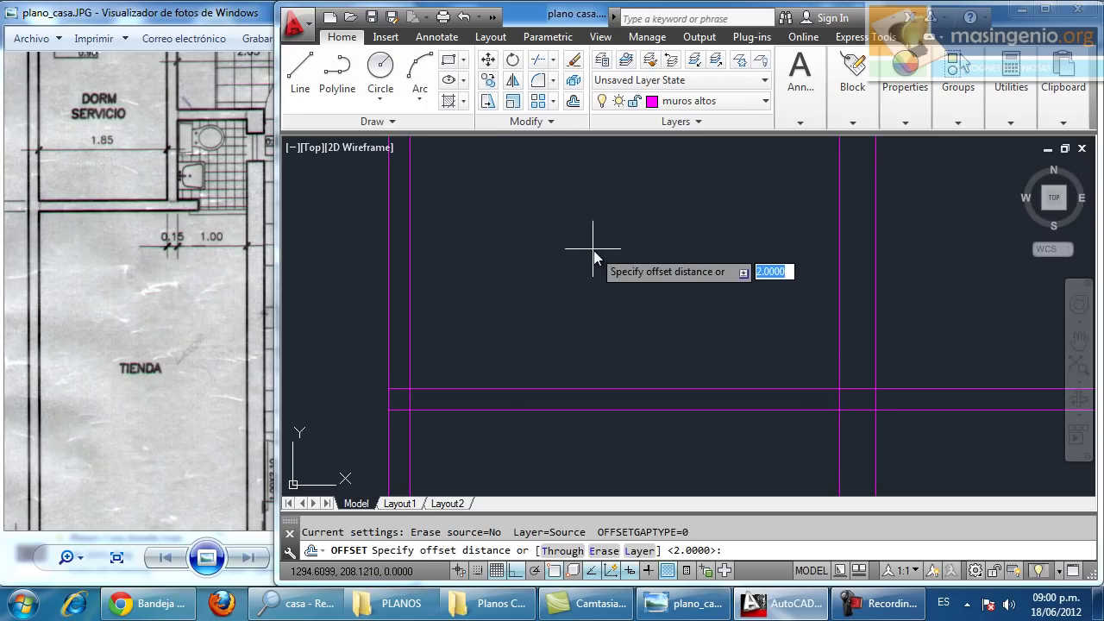
pyautogui.write('1')
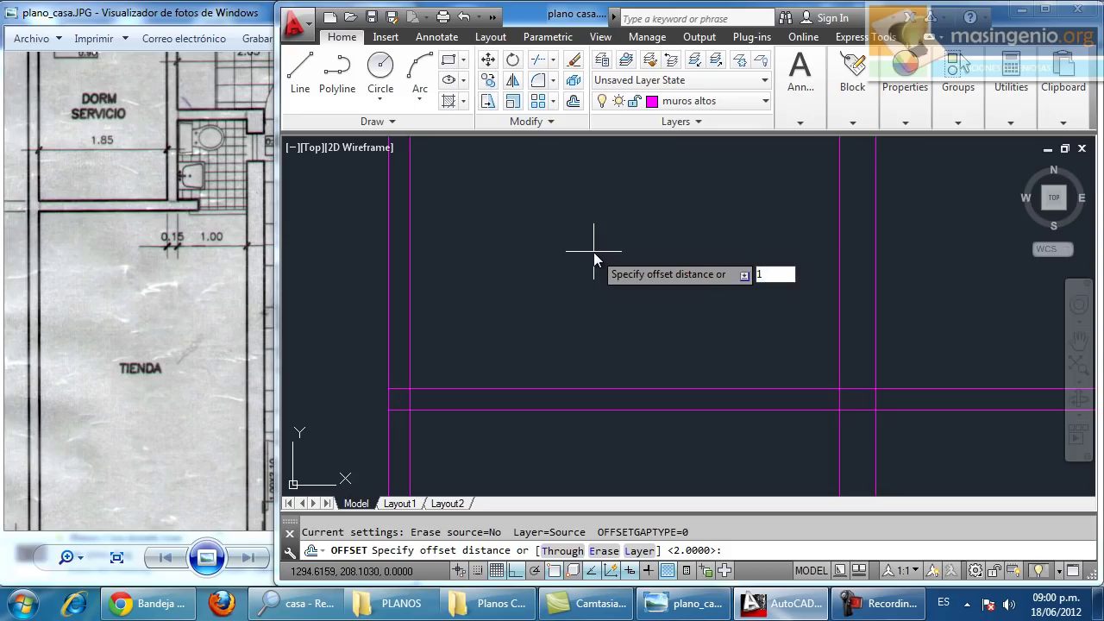
pyautogui.press('Return')
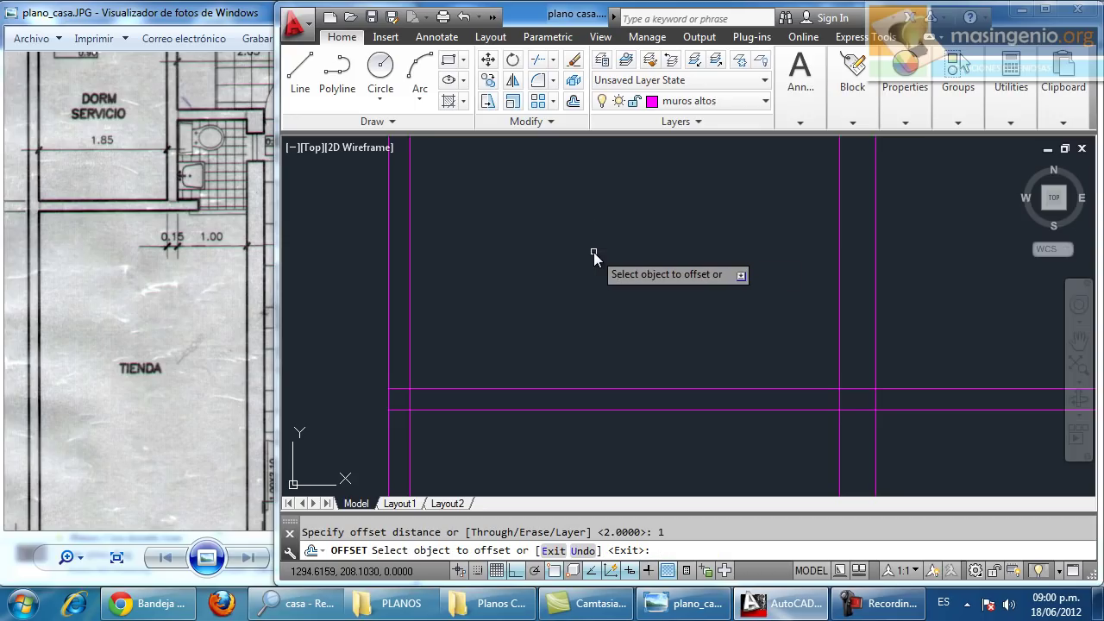
pyautogui.click(839, 309)
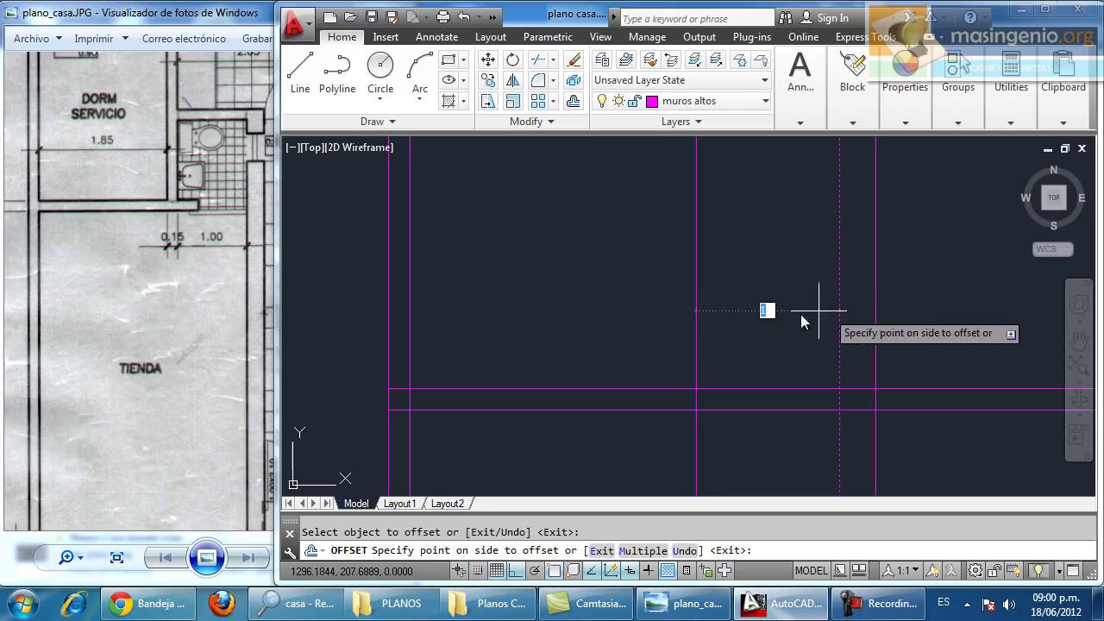
pyautogui.click(608, 317)
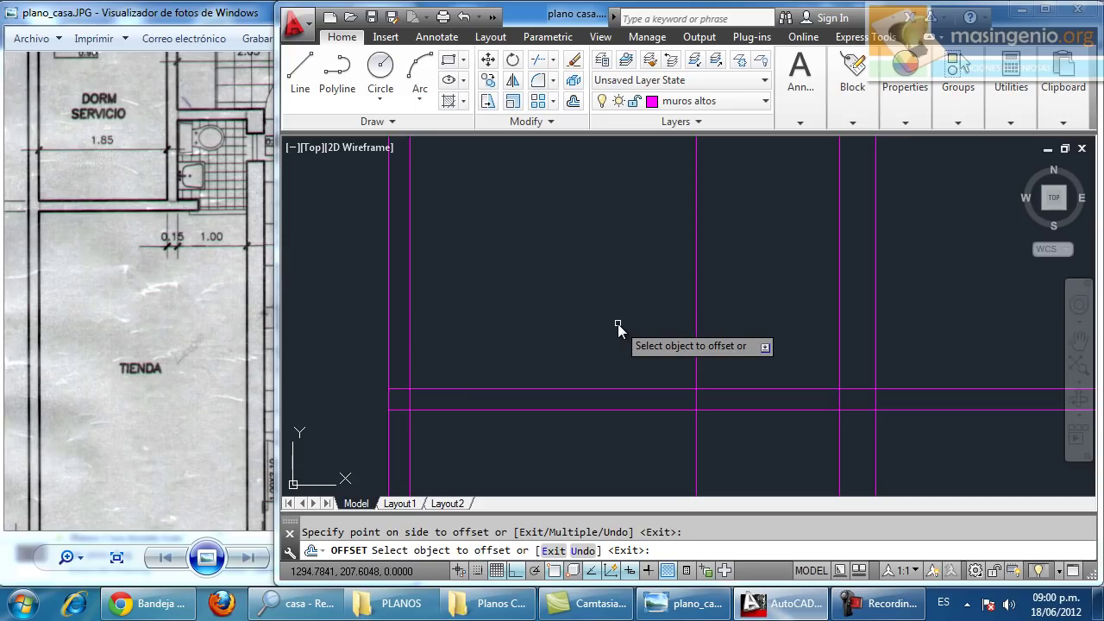
pyautogui.press('Return')
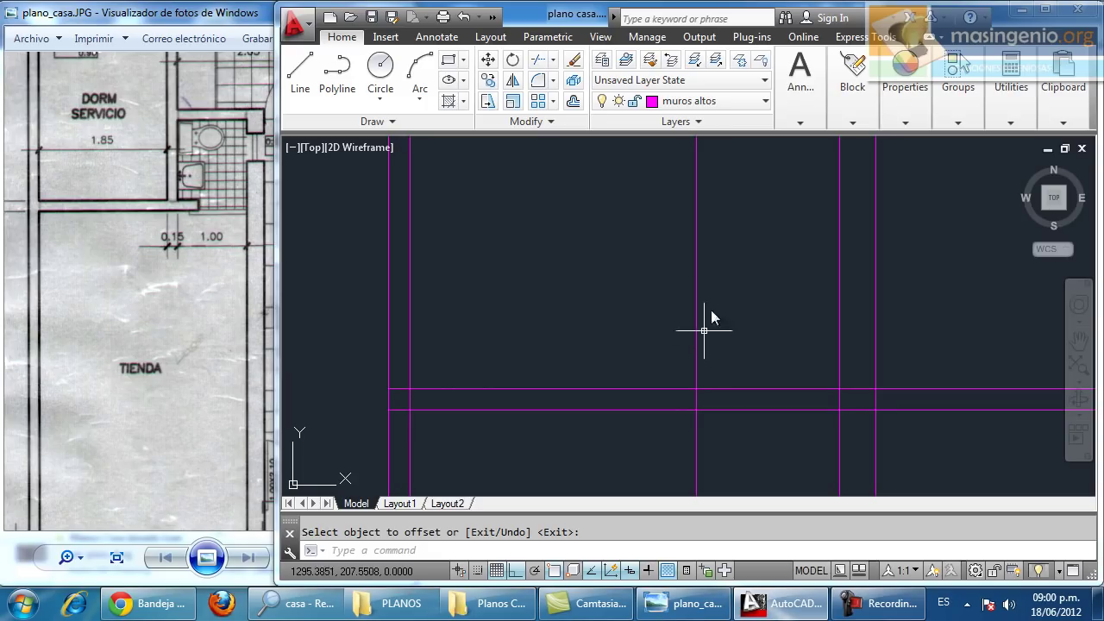
# Offset that new line 0.15 to the left for wall thickness
pyautogui.click(572, 101)
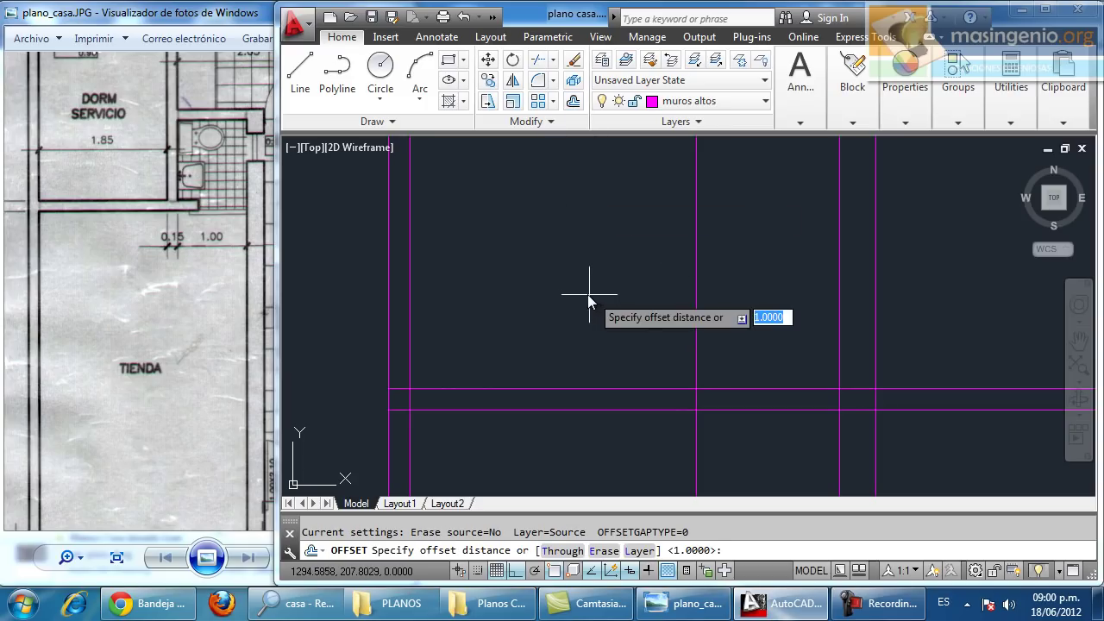
pyautogui.write('.15')
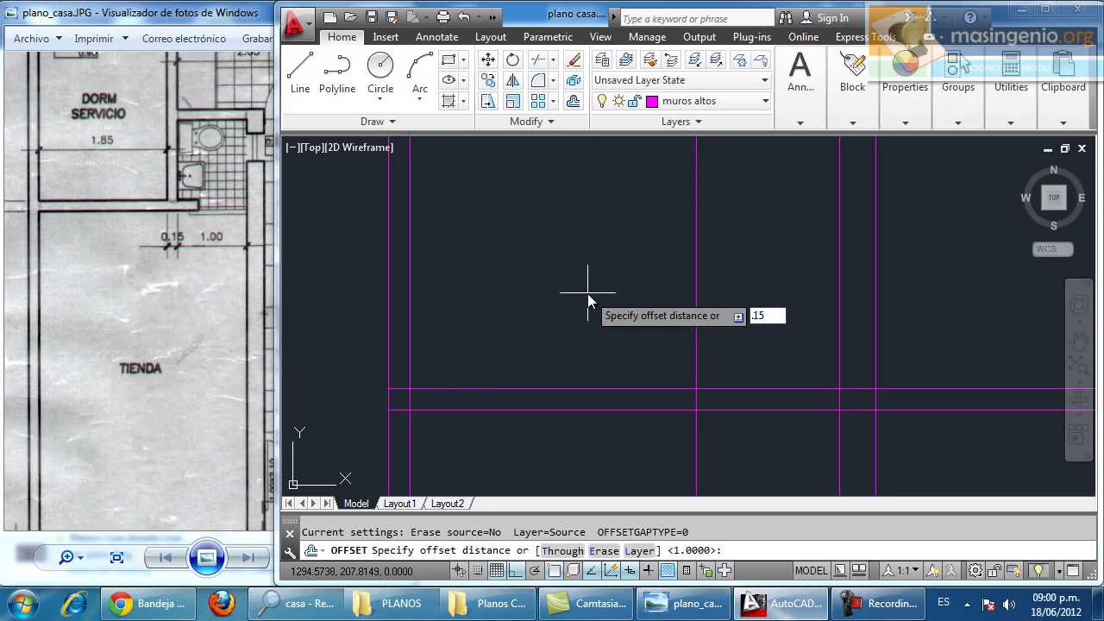
pyautogui.press('Return')
pyautogui.click(696, 308)
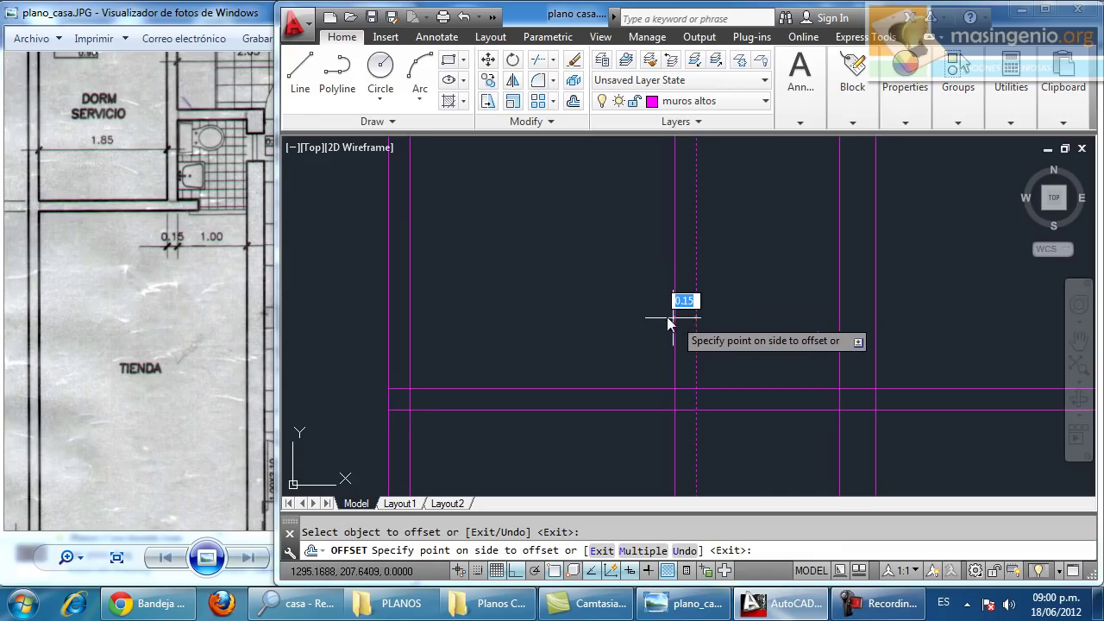
pyautogui.click(575, 300)
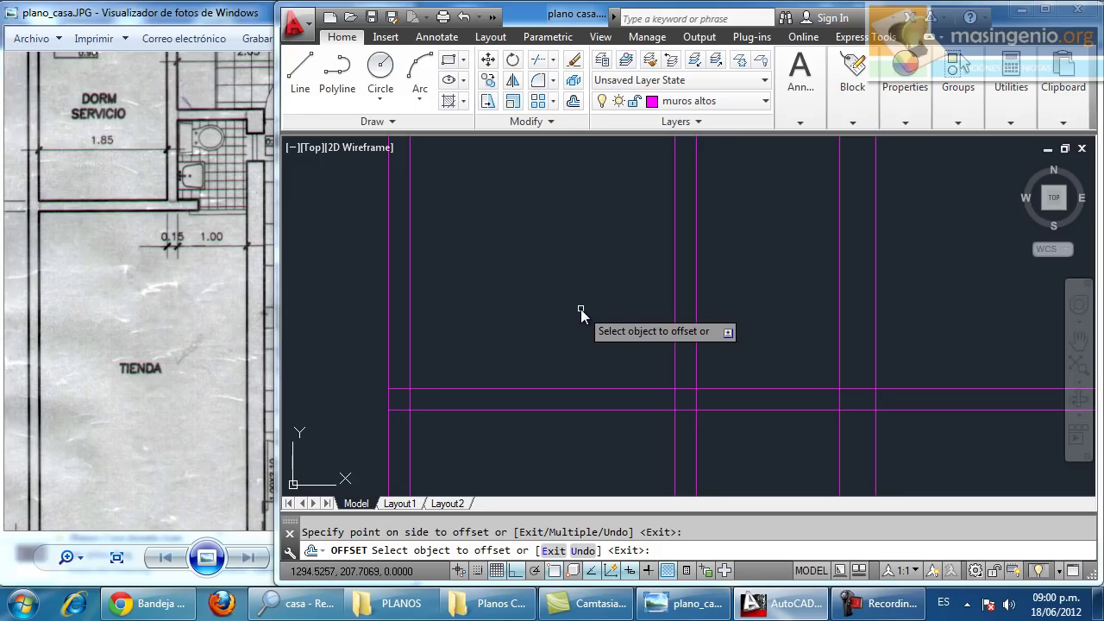
pyautogui.press('Return')
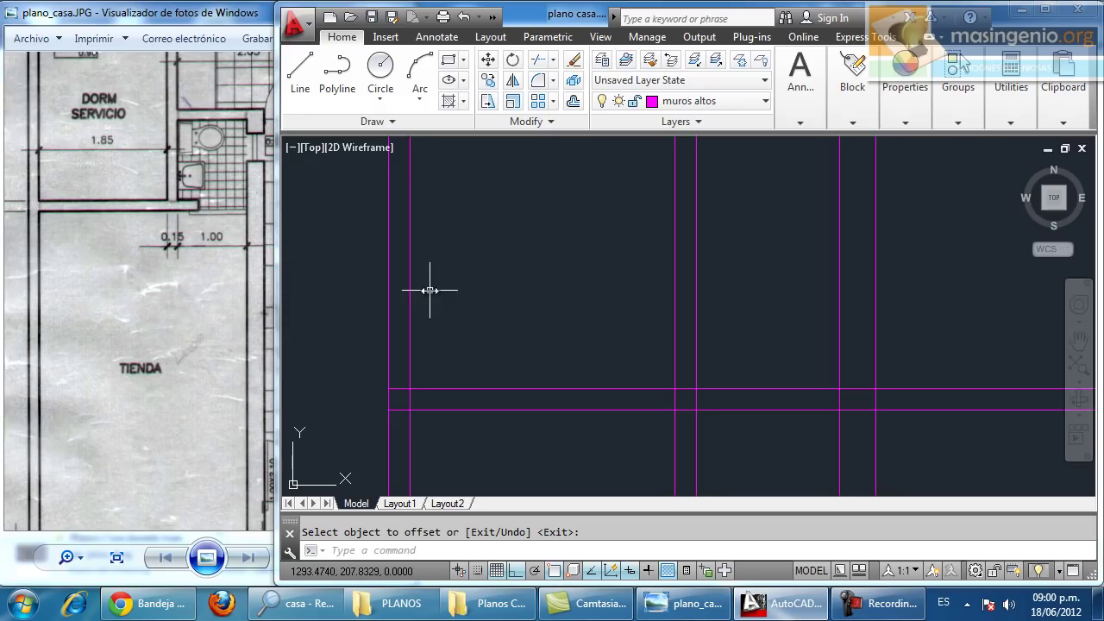
# Offset a vertical wall line 0.4 to the right
pyautogui.click(573, 102)
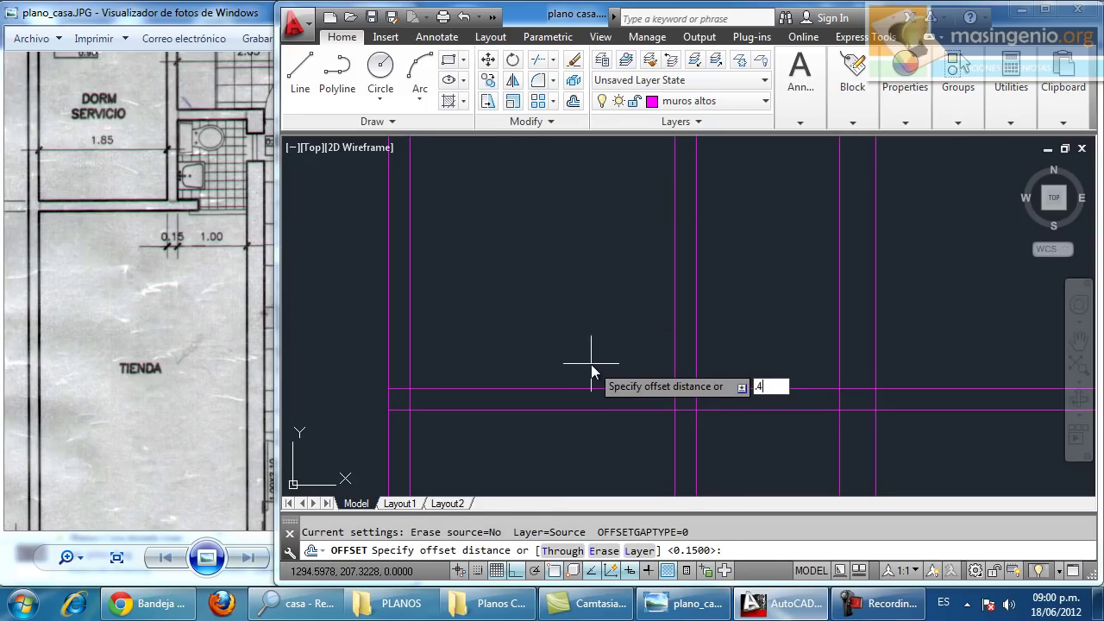
pyautogui.press('Return')
pyautogui.click(697, 373)
pyautogui.click(729, 372)
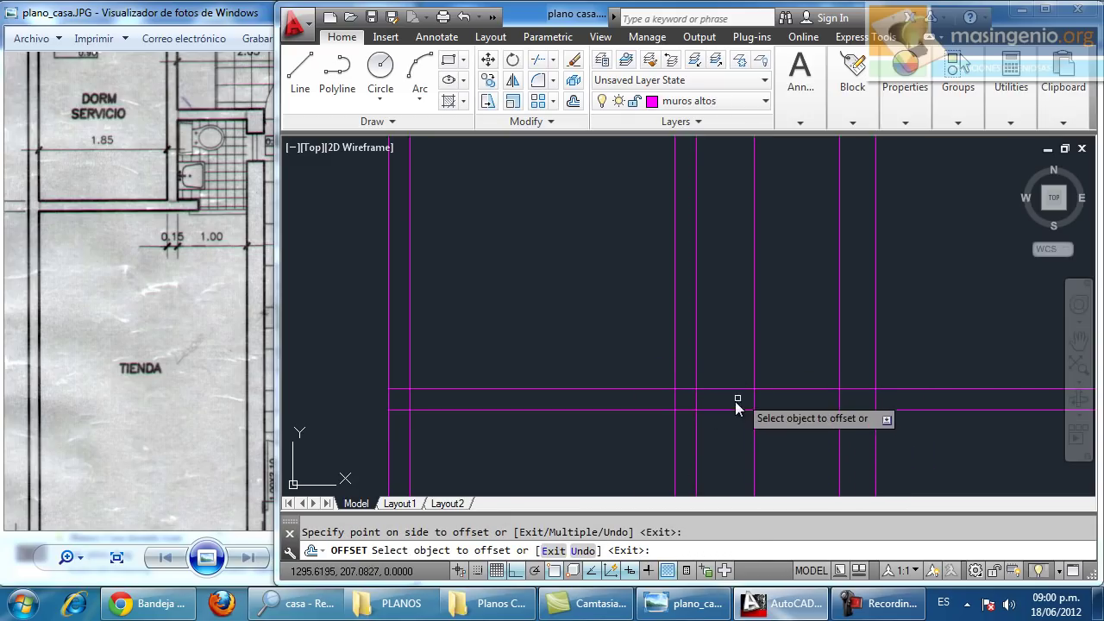
pyautogui.click(692, 409)
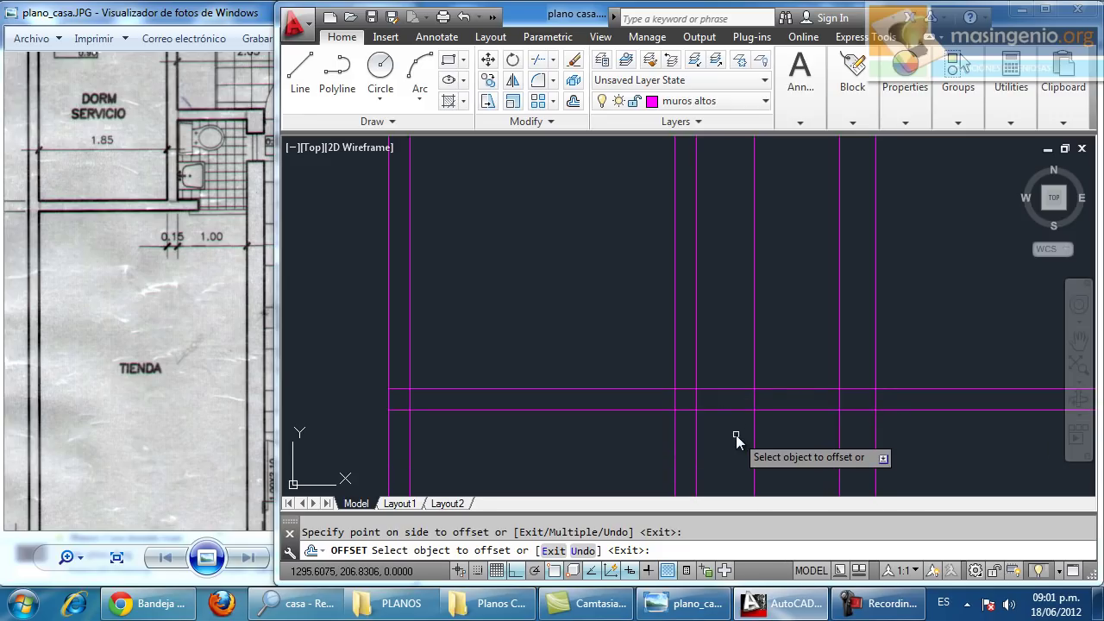
pyautogui.press('Return')
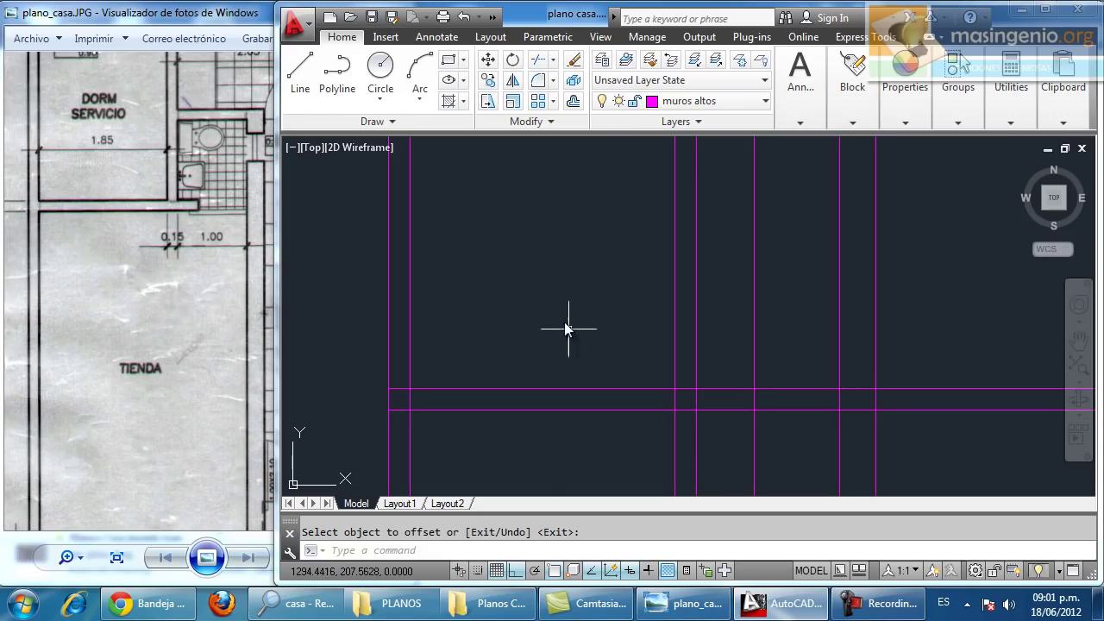
# Trim the left ends of the horizontal magenta wall lines against the window-selected wall edges
pyautogui.click(536, 62)
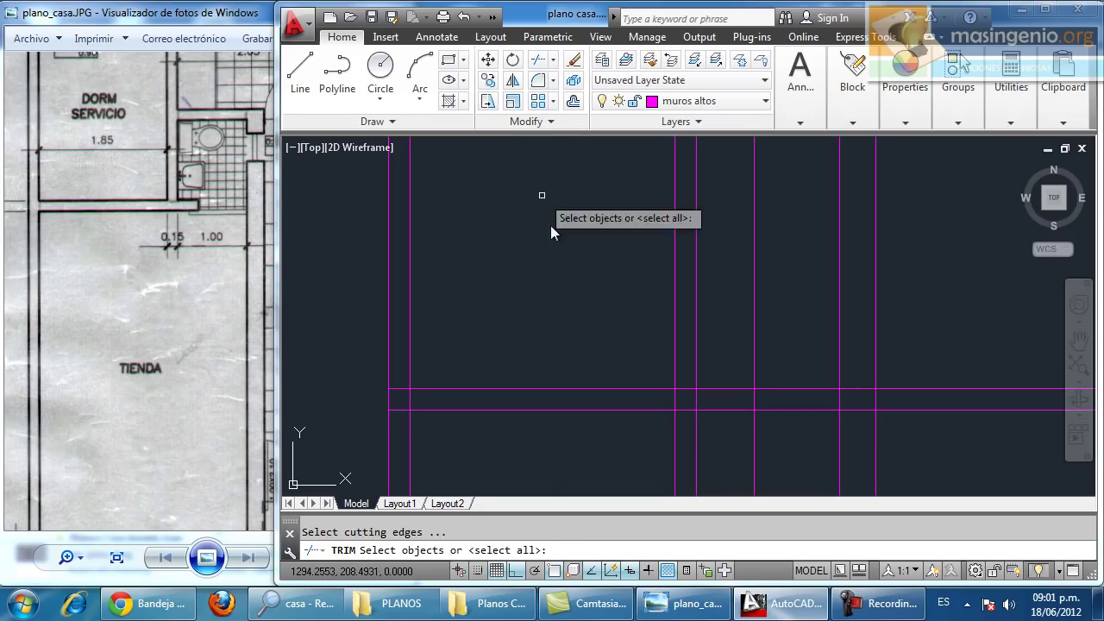
pyautogui.click(902, 438)
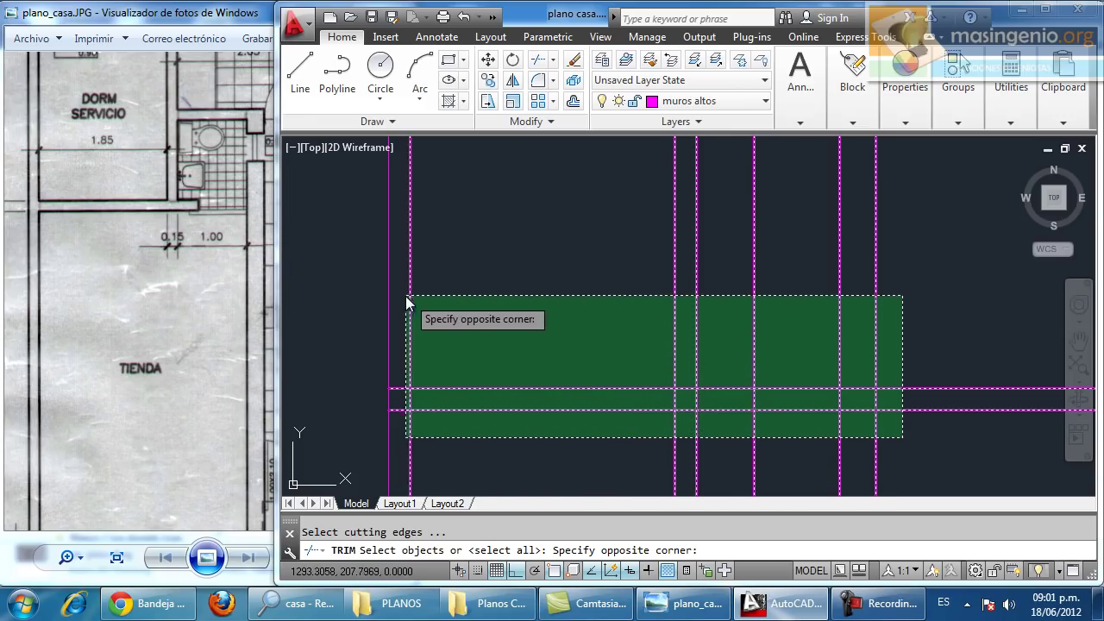
pyautogui.click(354, 273)
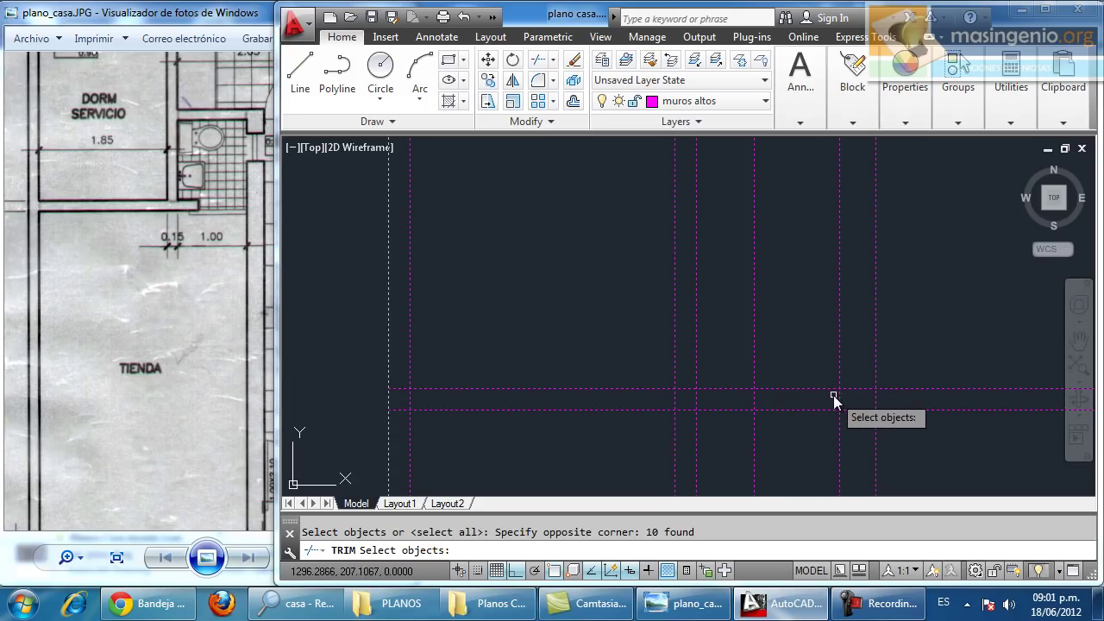
pyautogui.press('Return')
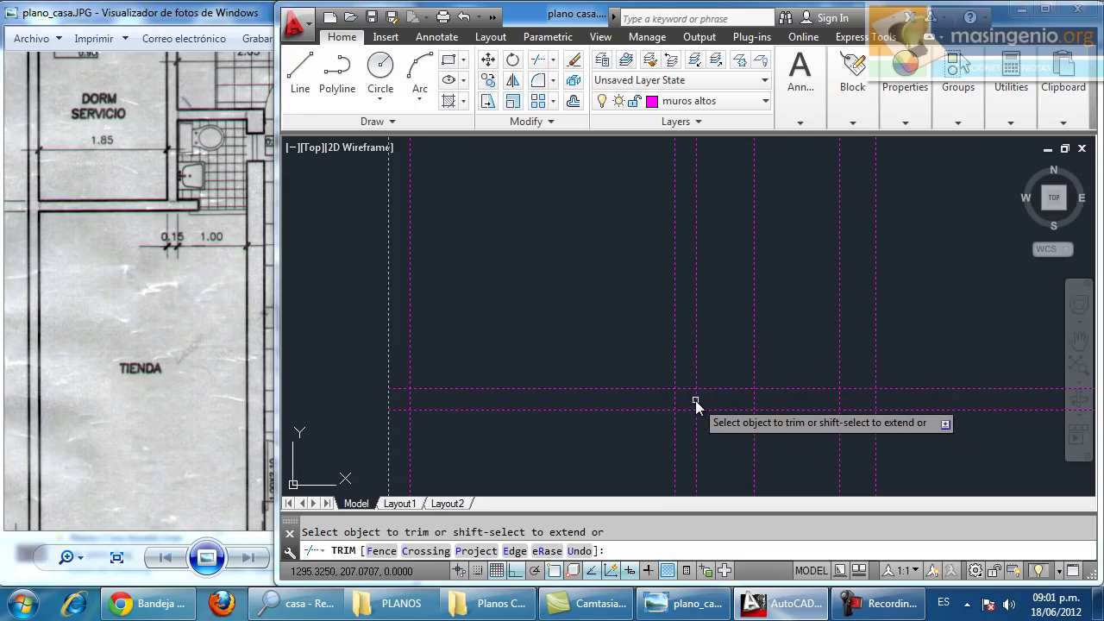
pyautogui.click(400, 390)
pyautogui.click(402, 408)
pyautogui.click(409, 400)
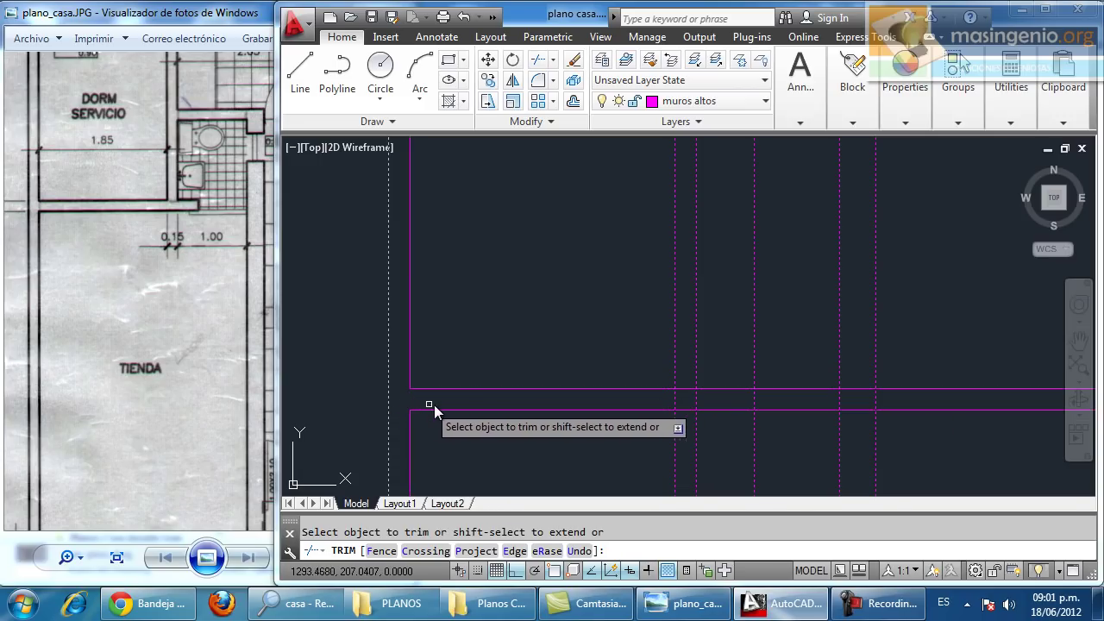
# Trim the vertical stubs into clean junctions and open a gap in the right-hand wall lines
pyautogui.click(672, 440)
pyautogui.click(680, 445)
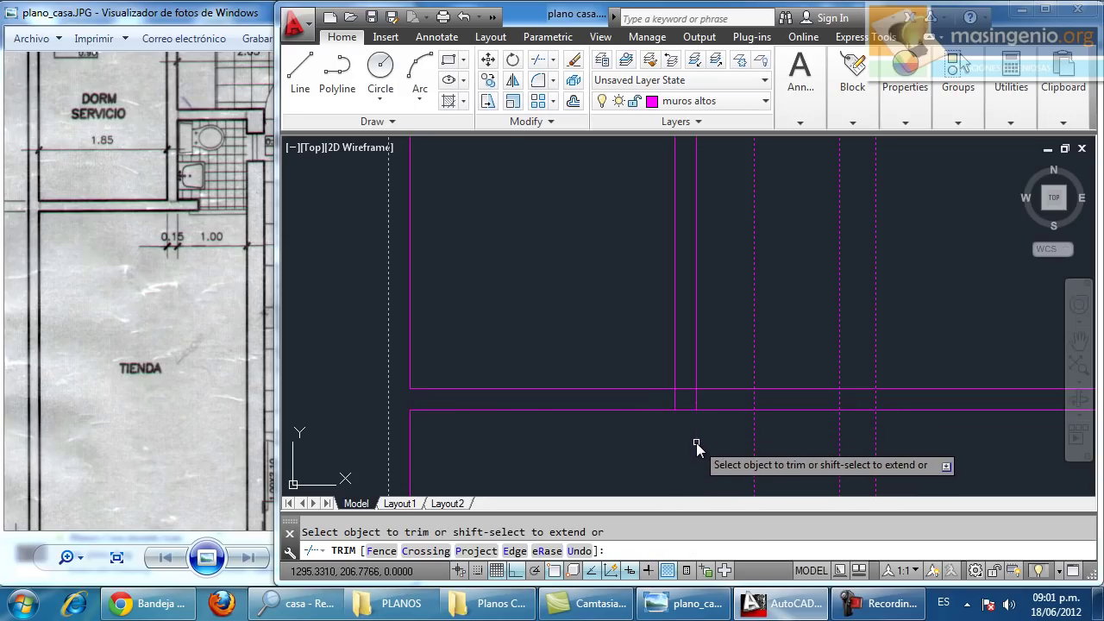
pyautogui.click(754, 442)
pyautogui.click(752, 372)
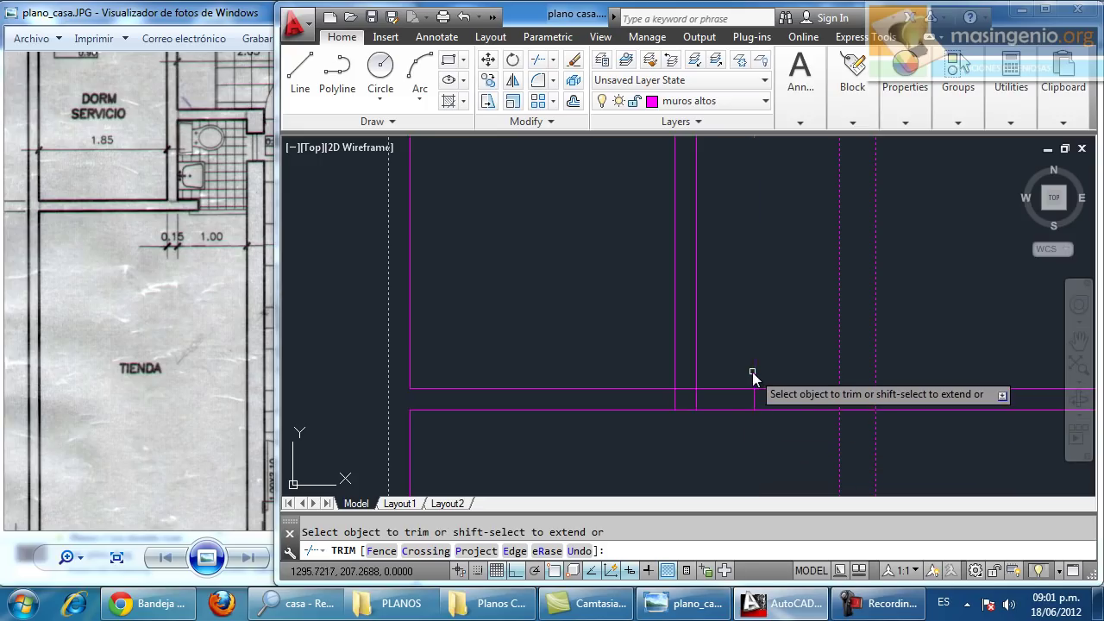
pyautogui.click(780, 389)
pyautogui.click(692, 399)
pyautogui.click(673, 404)
pyautogui.click(684, 390)
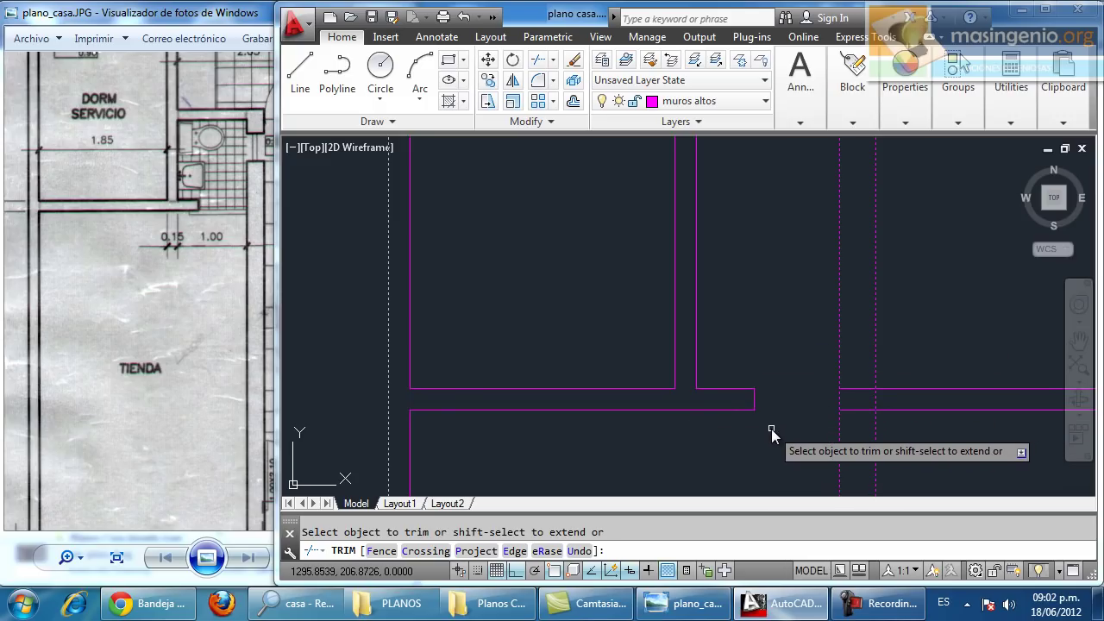
pyautogui.click(857, 411)
pyautogui.click(856, 390)
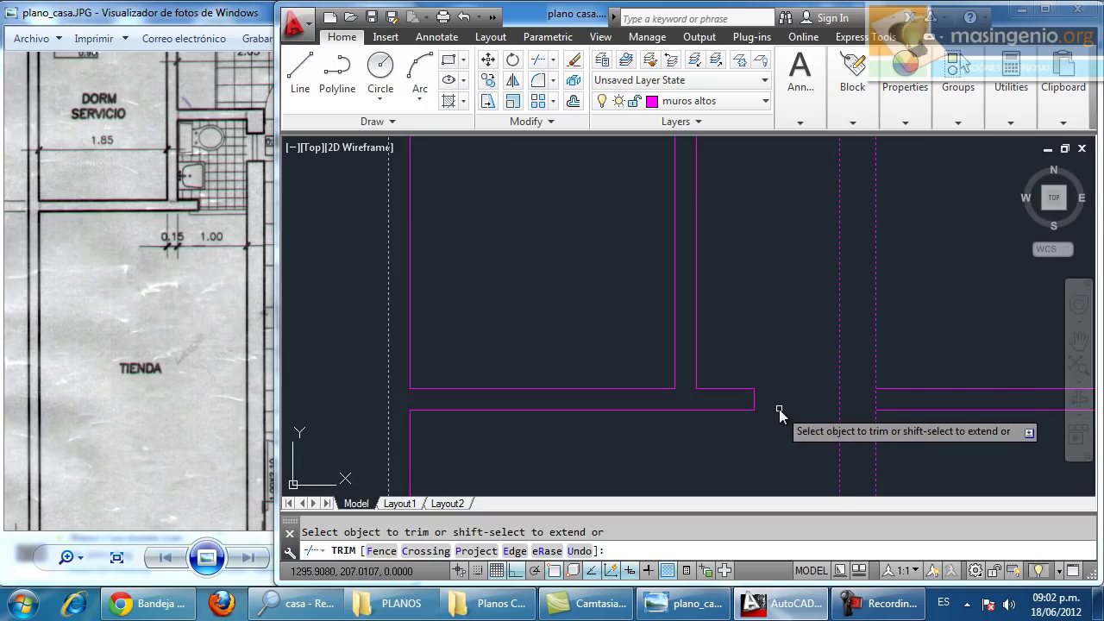
pyautogui.press('Return')
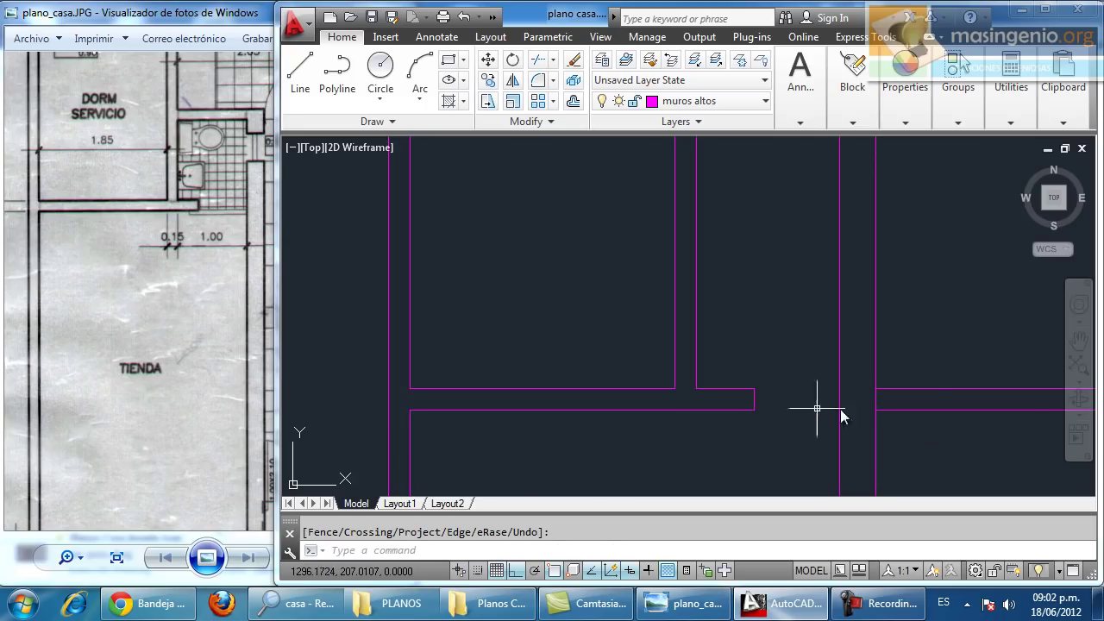
# Delete the leftover horizontal muros altos line segment
pyautogui.click(919, 410)
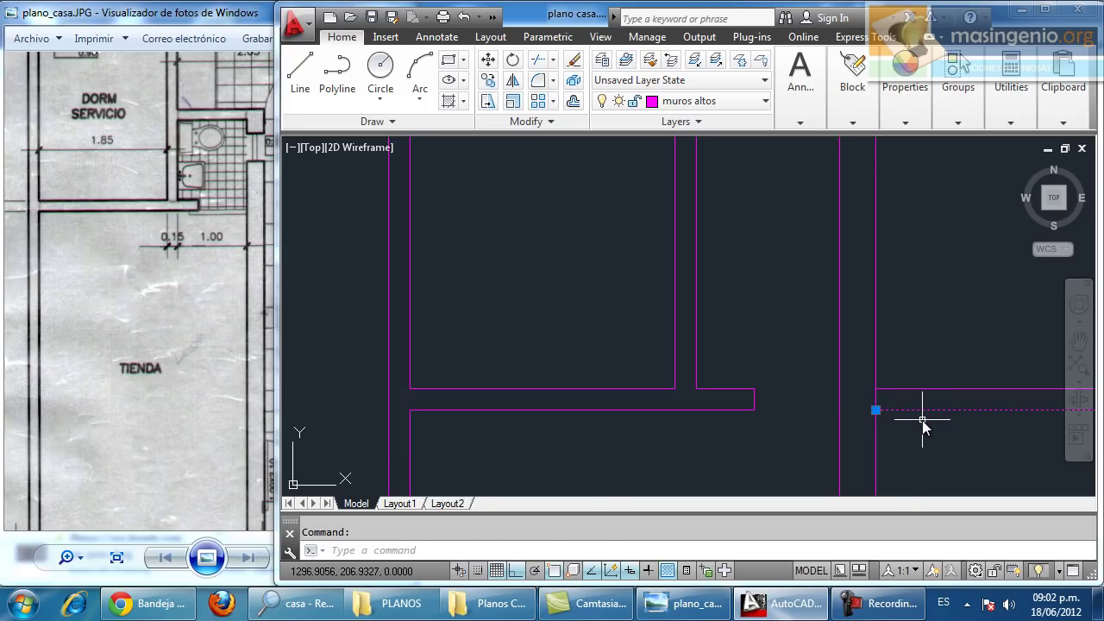
pyautogui.click(915, 390)
pyautogui.press('Delete')
pyautogui.scroll(-2, 785, 402)
pyautogui.scroll(-4, 786, 402)
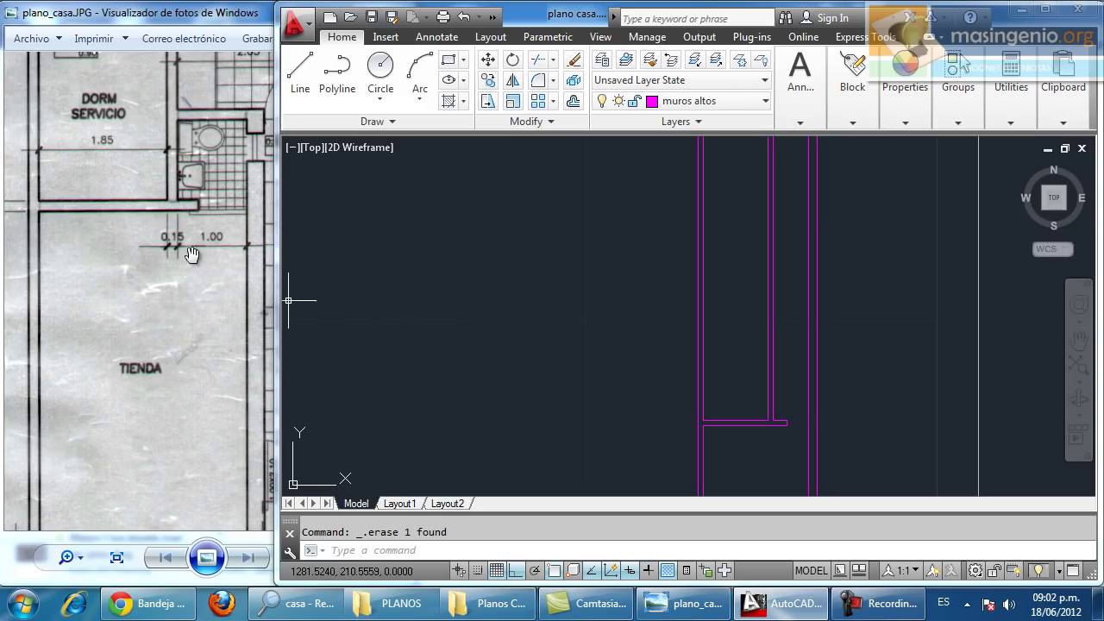
pyautogui.moveTo(188, 260); pyautogui.dragTo(267, 425)
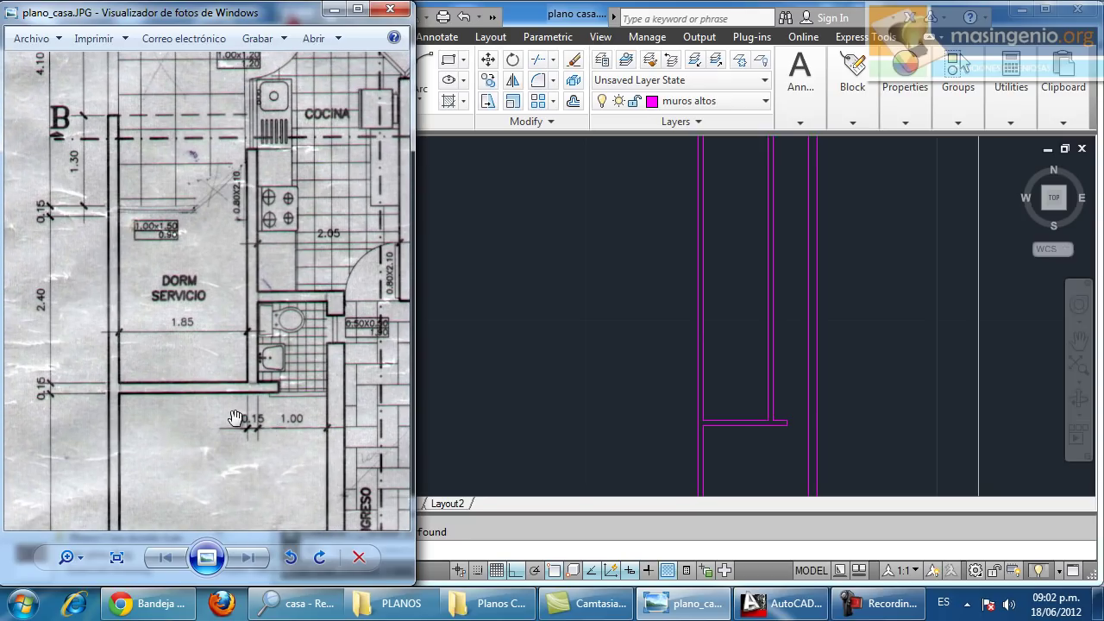
# Pan the scanned plan to show the service bedroom and PATIO LAVAND., then return to AutoCAD
pyautogui.moveTo(164, 296); pyautogui.dragTo(215, 318)
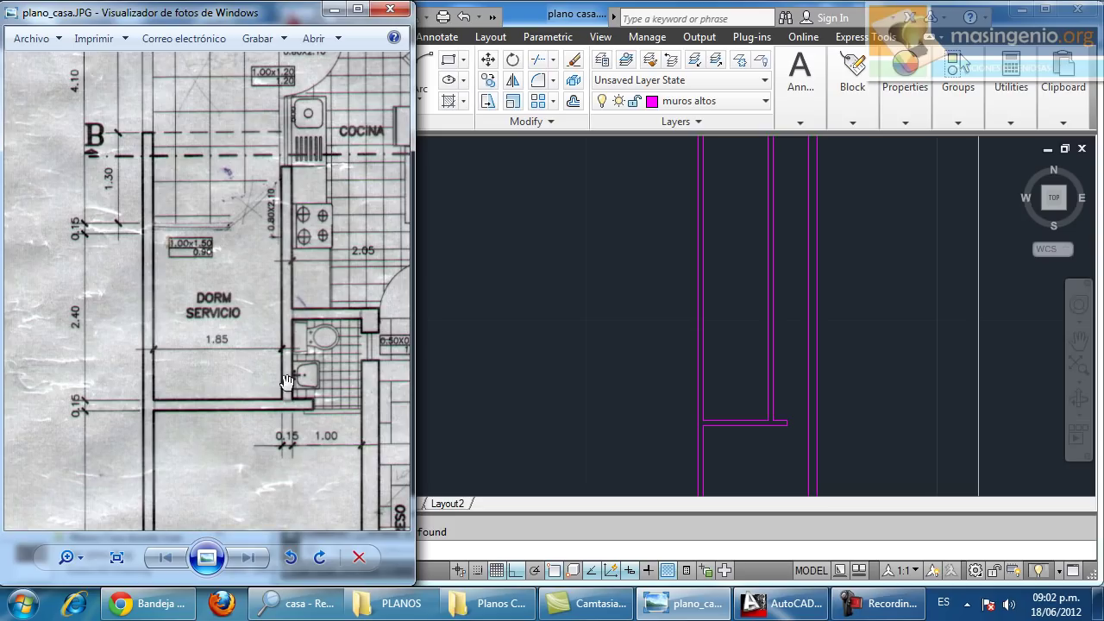
pyautogui.moveTo(202, 372)
pyautogui.mouseDown()
pyautogui.moveTo(211, 392)
pyautogui.moveTo(197, 393)
pyautogui.mouseUp()
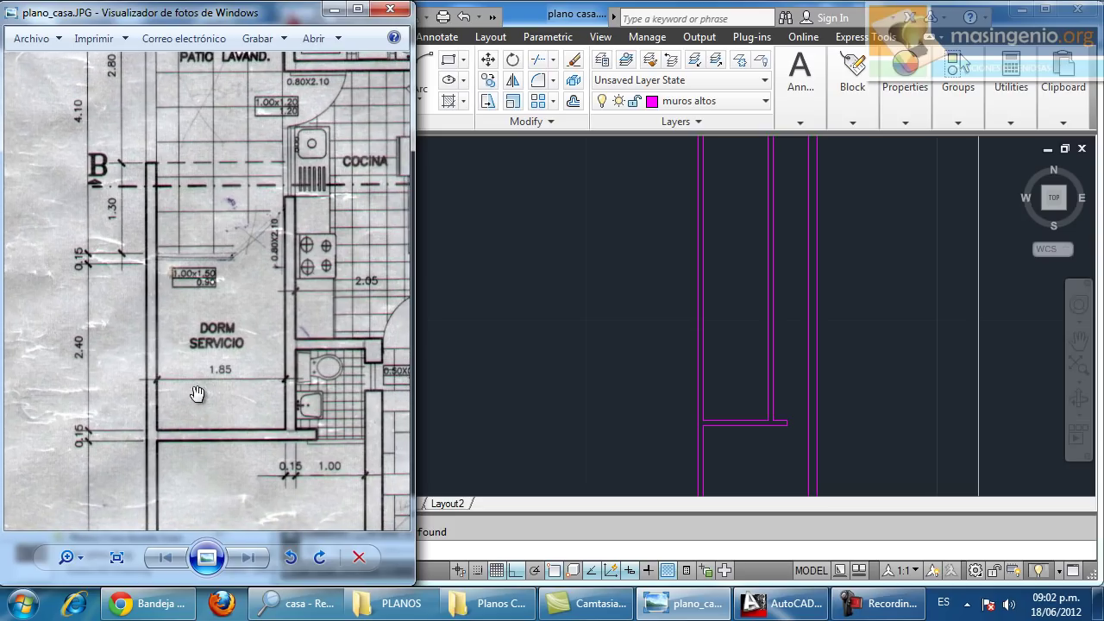
pyautogui.click(775, 369)
pyautogui.scroll(3, 728, 383)
pyautogui.scroll(-1, 729, 384)
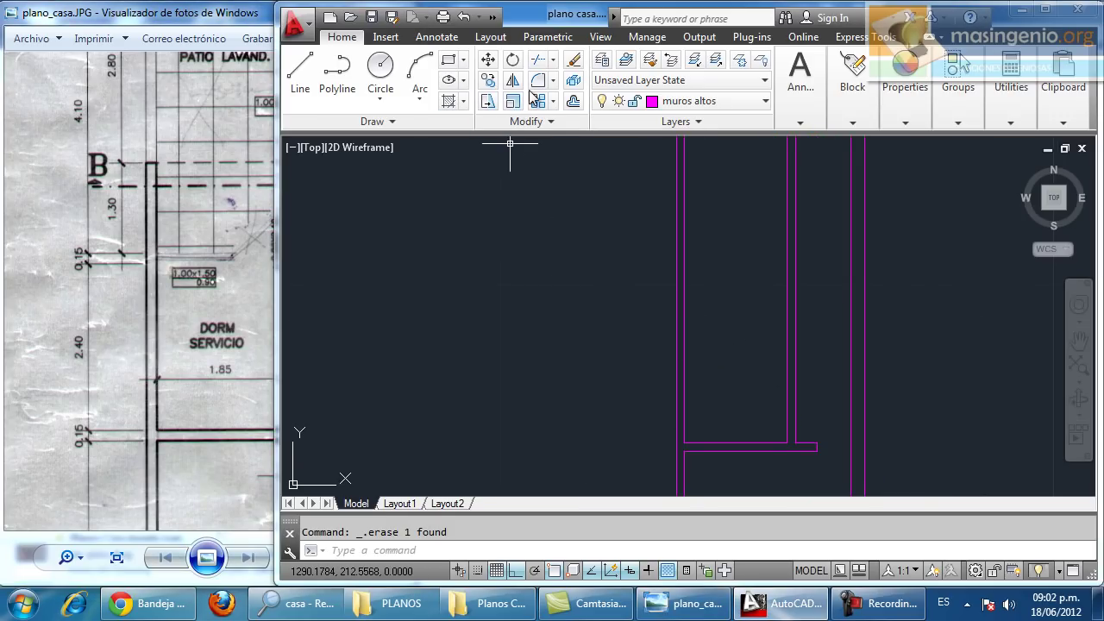
# Offset the bottom wall line of the narrow room 2.4 upward
pyautogui.click(573, 102)
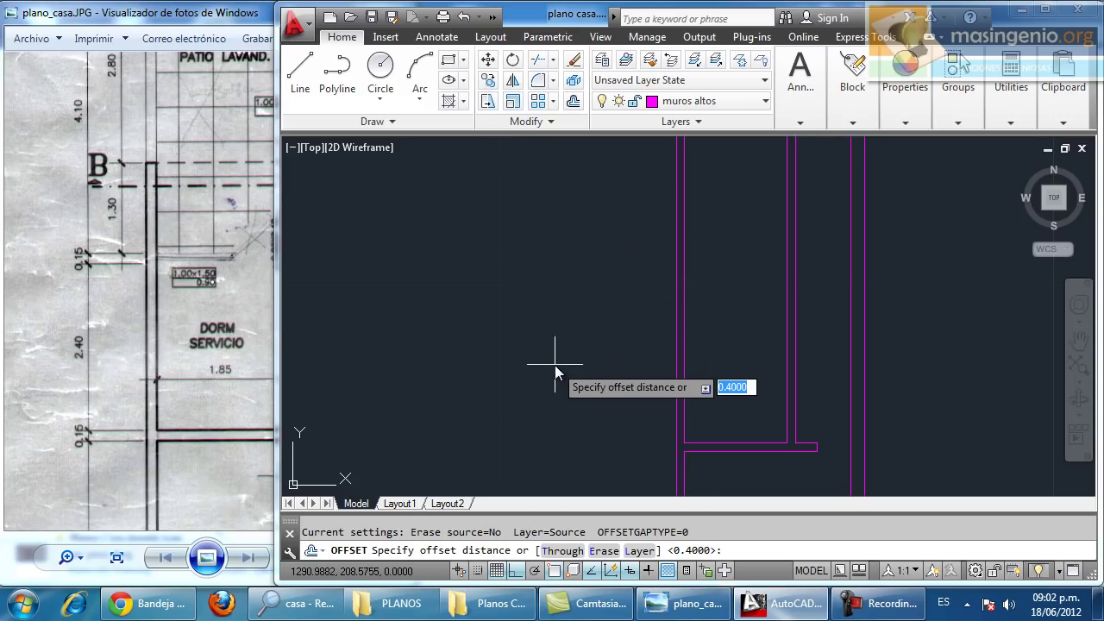
pyautogui.write('2.4')
pyautogui.press('Return')
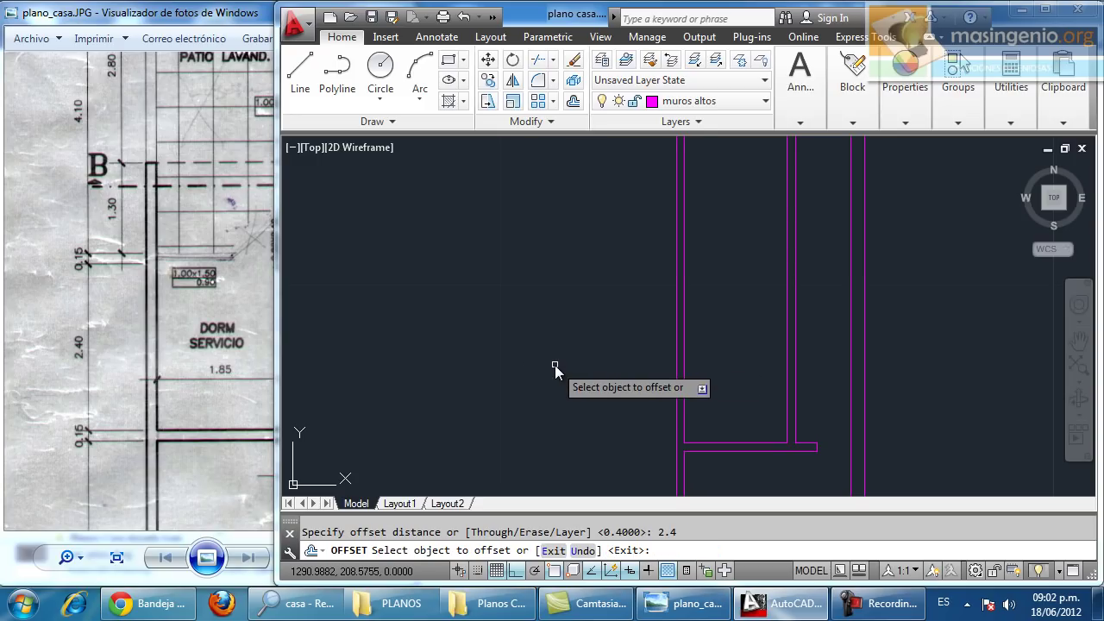
pyautogui.click(741, 444)
pyautogui.click(730, 272)
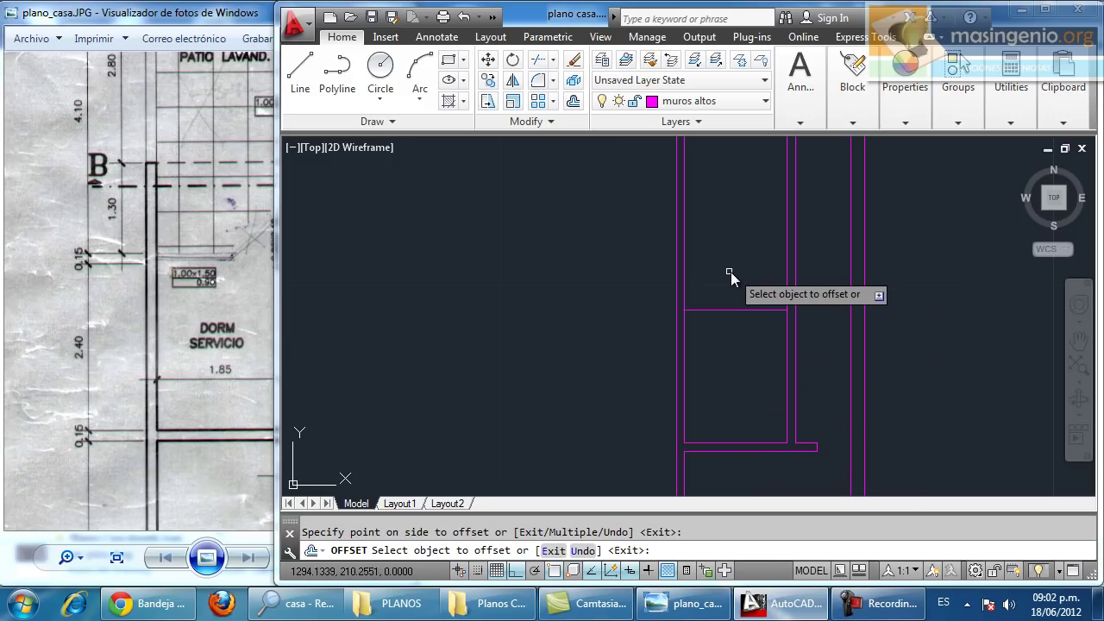
pyautogui.press('Escape')
# Offset the new line 0.15 upward to give the wall its thickness
pyautogui.click(572, 102)
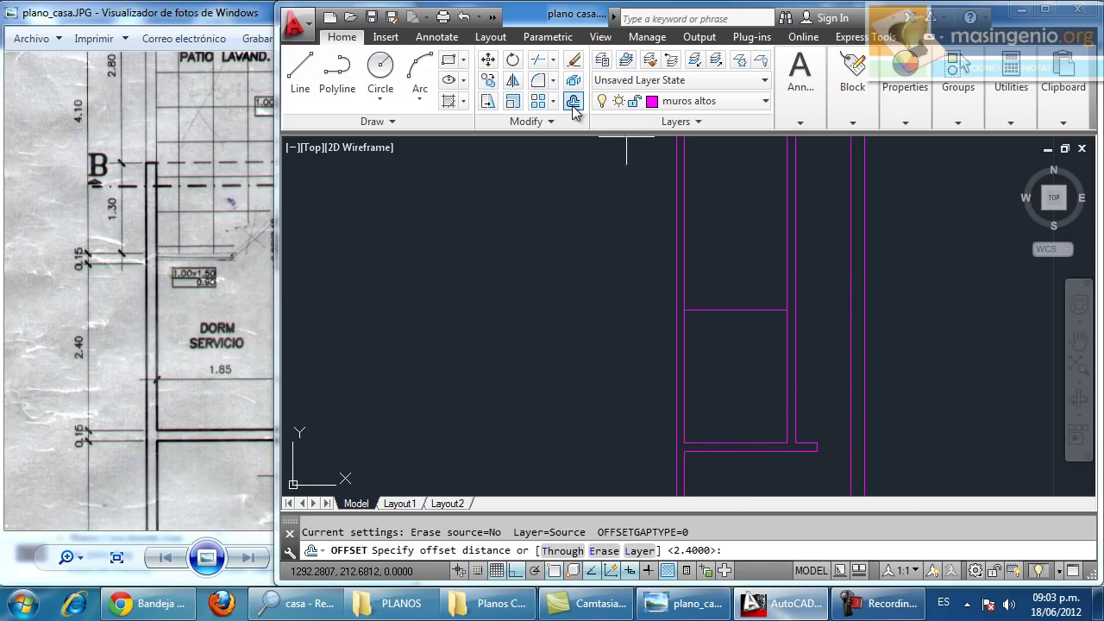
pyautogui.write('.15')
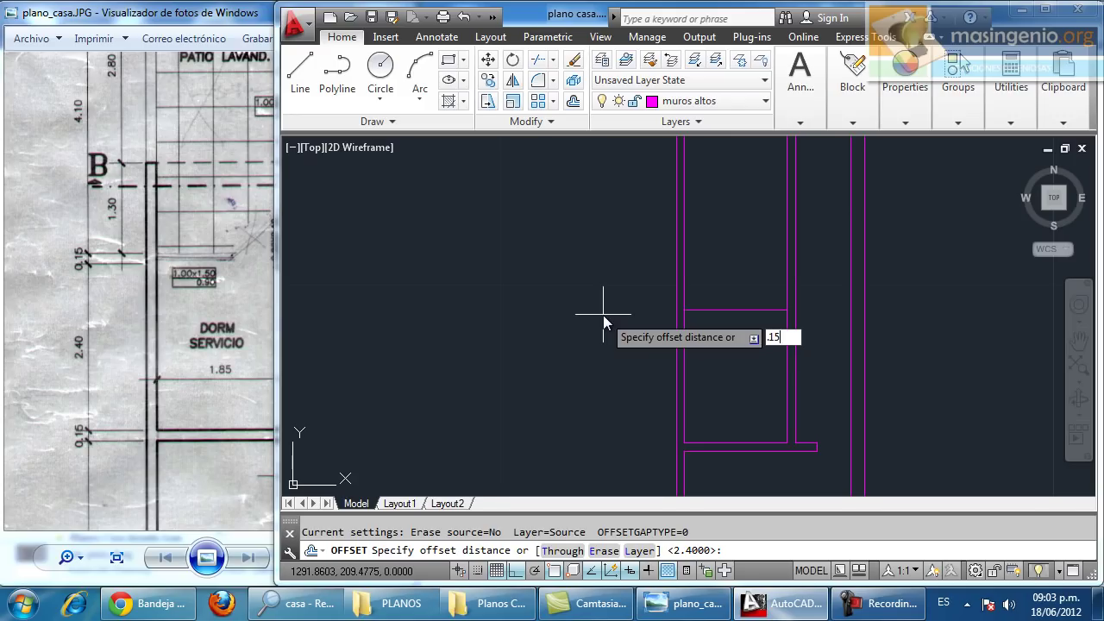
pyautogui.press('Return')
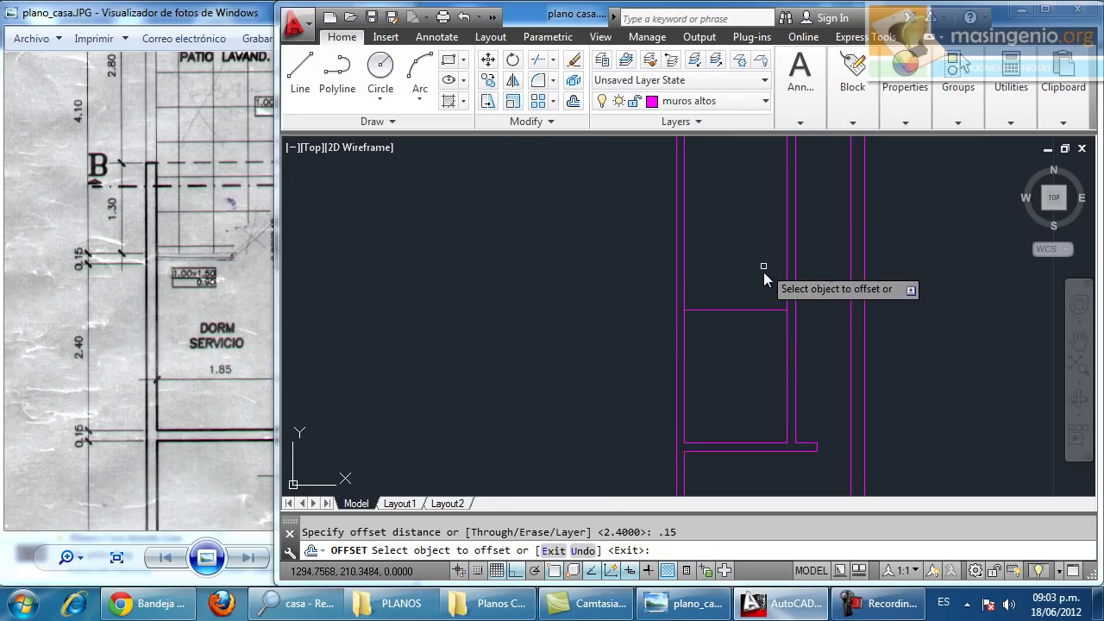
pyautogui.click(716, 310)
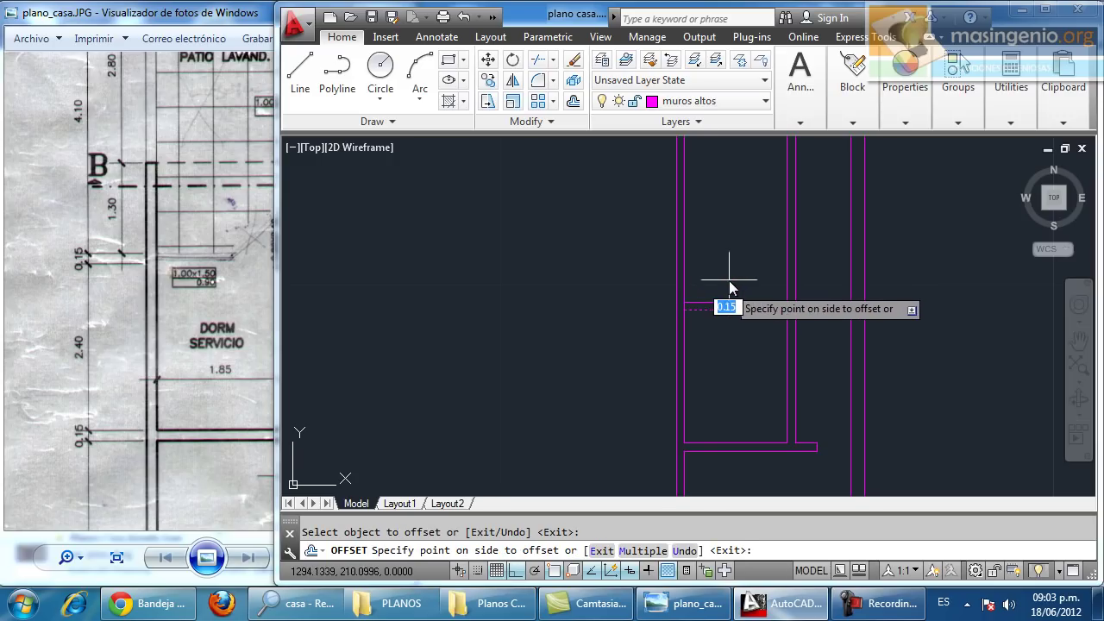
pyautogui.scroll(4, 724, 289)
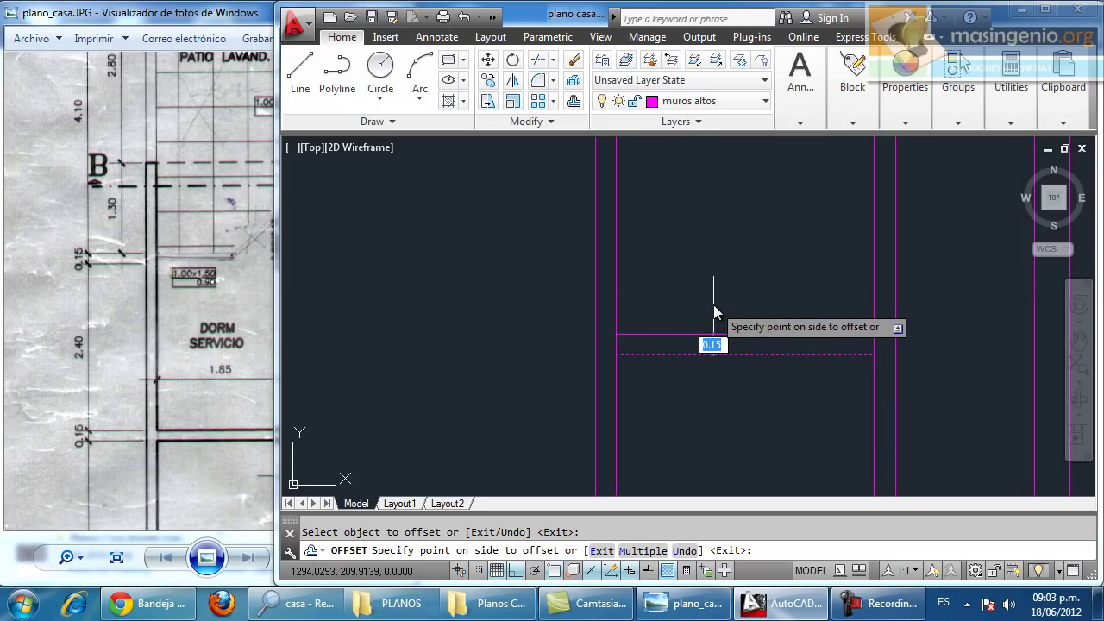
pyautogui.click(700, 256)
pyautogui.scroll(-4, 673, 387)
pyautogui.moveTo(669, 382); pyautogui.dragTo(667, 311, button='middle')
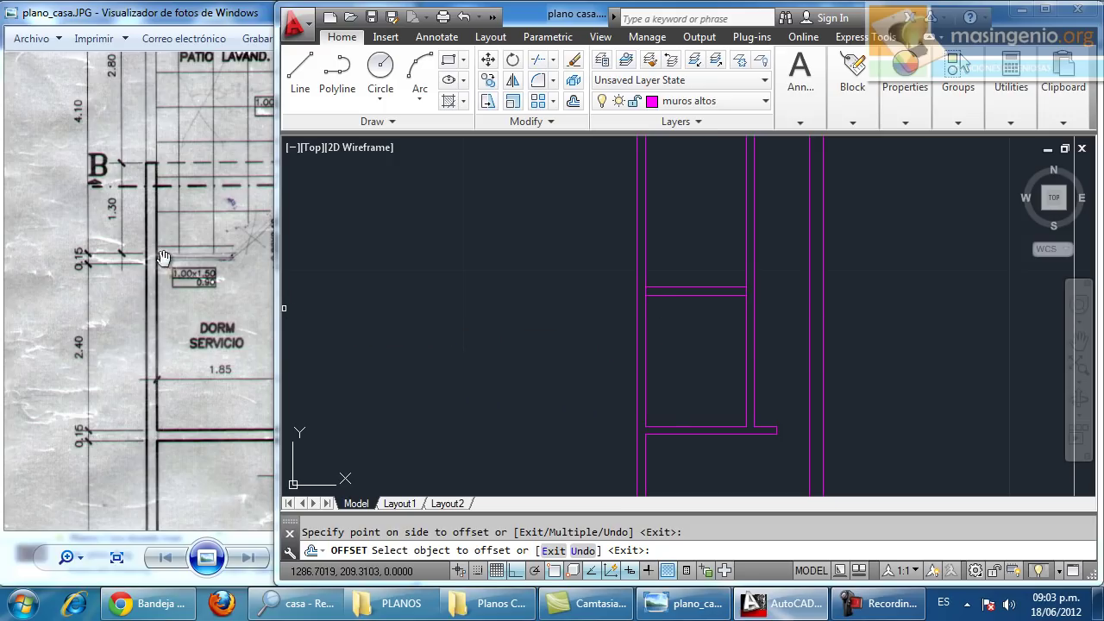
pyautogui.click(212, 261)
# Check the DORM SERVICIO area on the scanned plan and end the offset in AutoCAD
pyautogui.scroll(1, 213, 261)
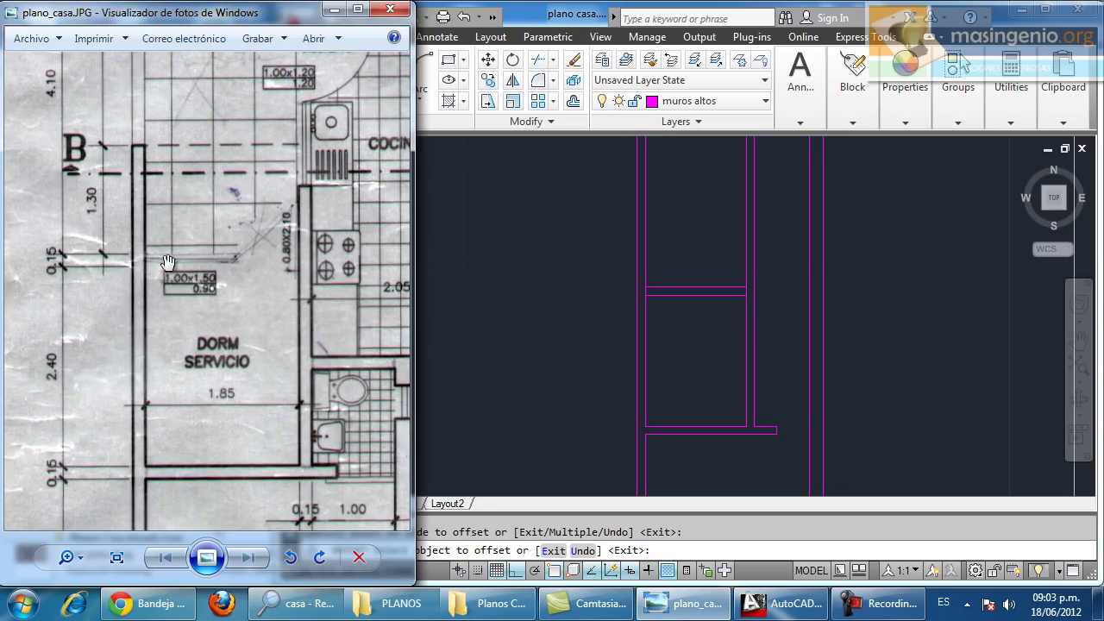
pyautogui.click(678, 314)
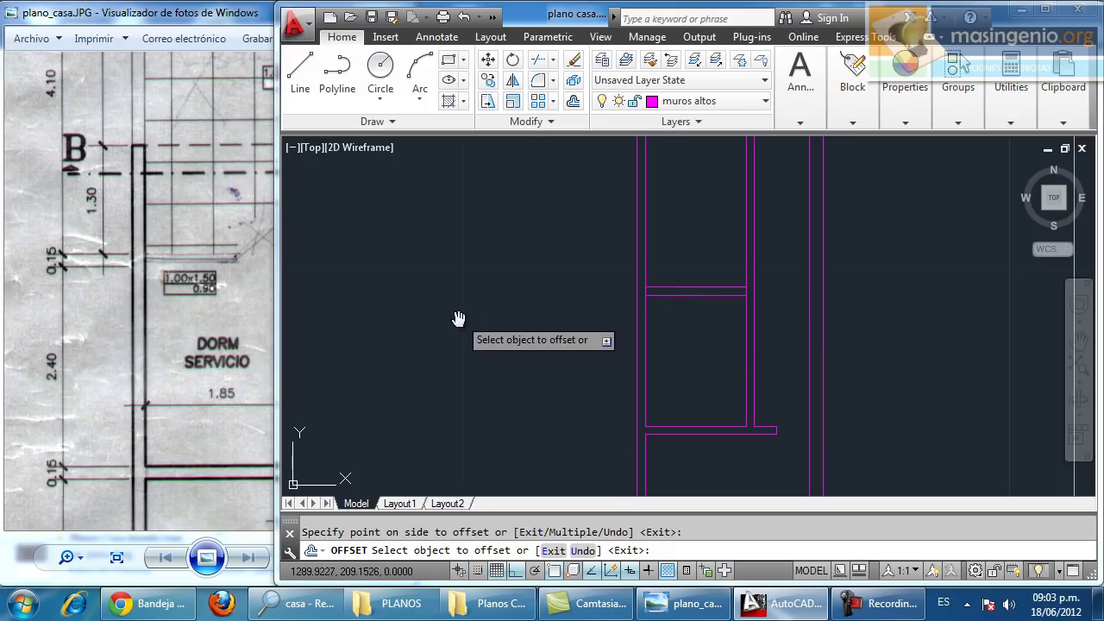
pyautogui.click(188, 284)
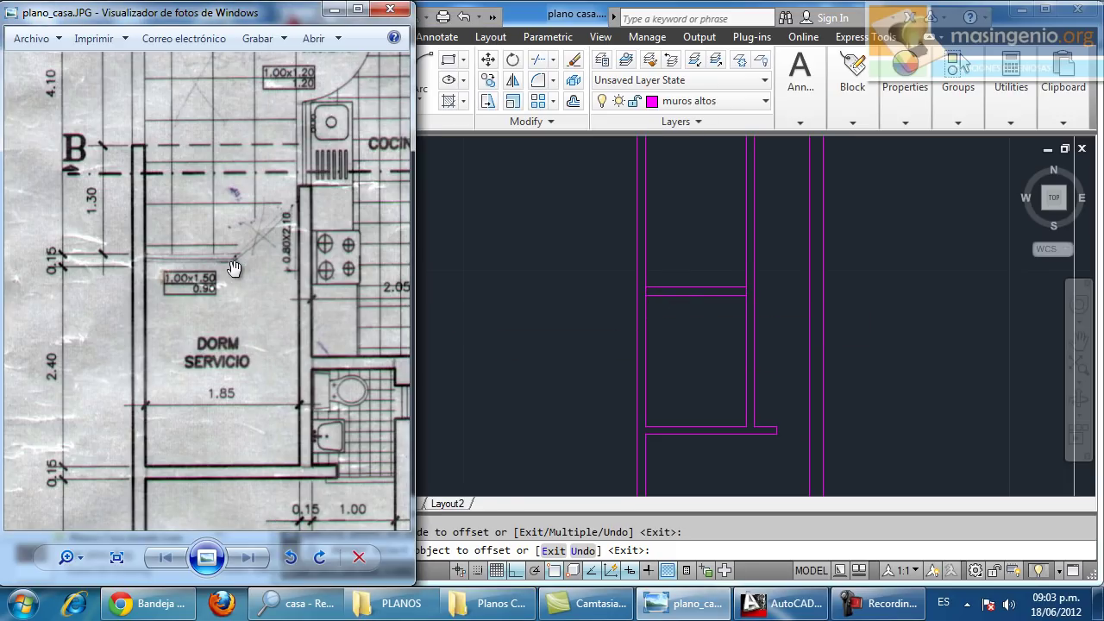
pyautogui.click(576, 293)
pyautogui.scroll(2, 678, 285)
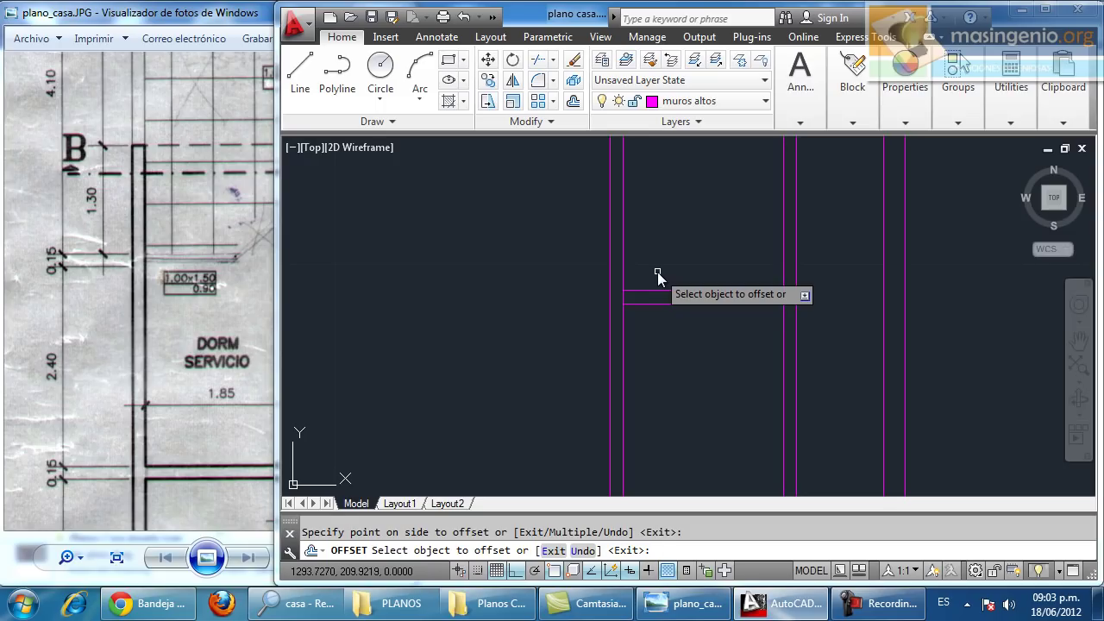
pyautogui.press('Return')
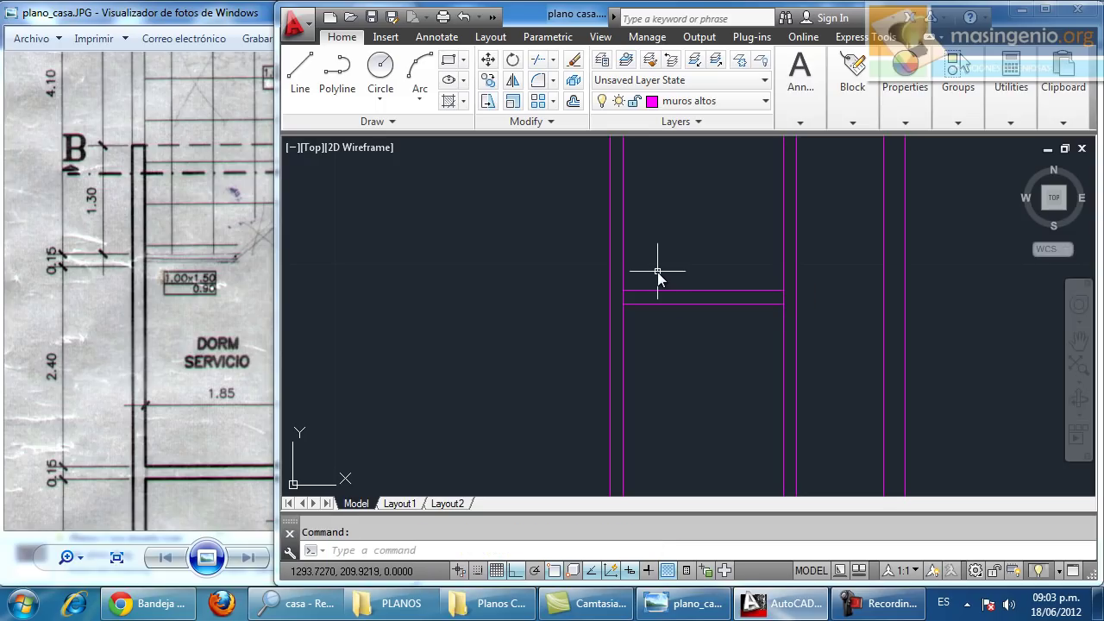
# Offset the left inner wall line 1 unit to the right
pyautogui.click(573, 104)
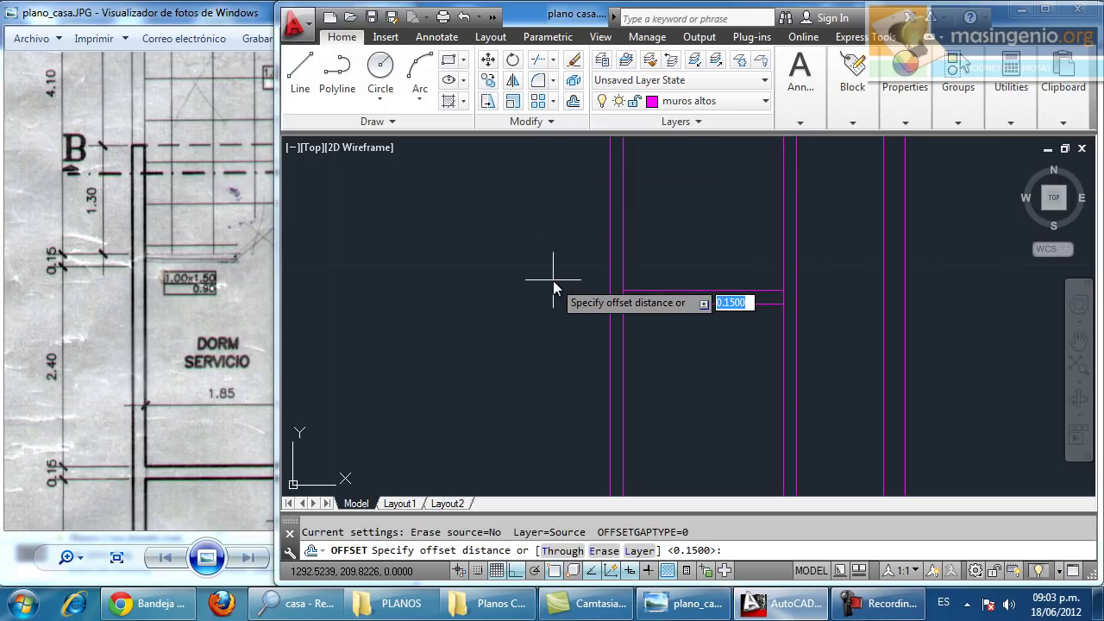
pyautogui.write('1')
pyautogui.press('Return')
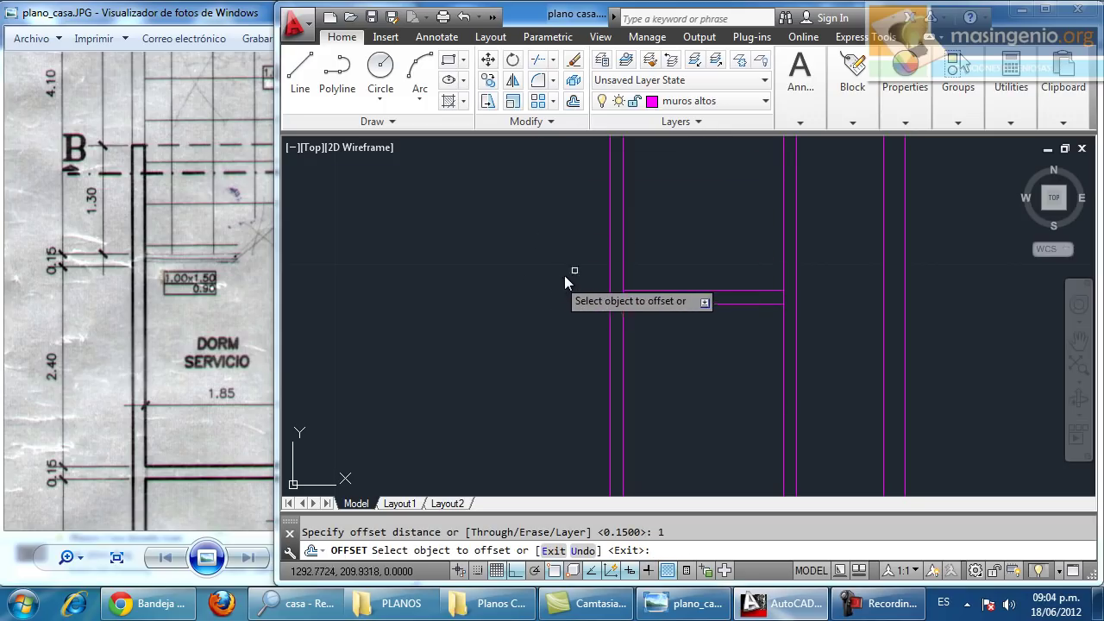
pyautogui.click(623, 321)
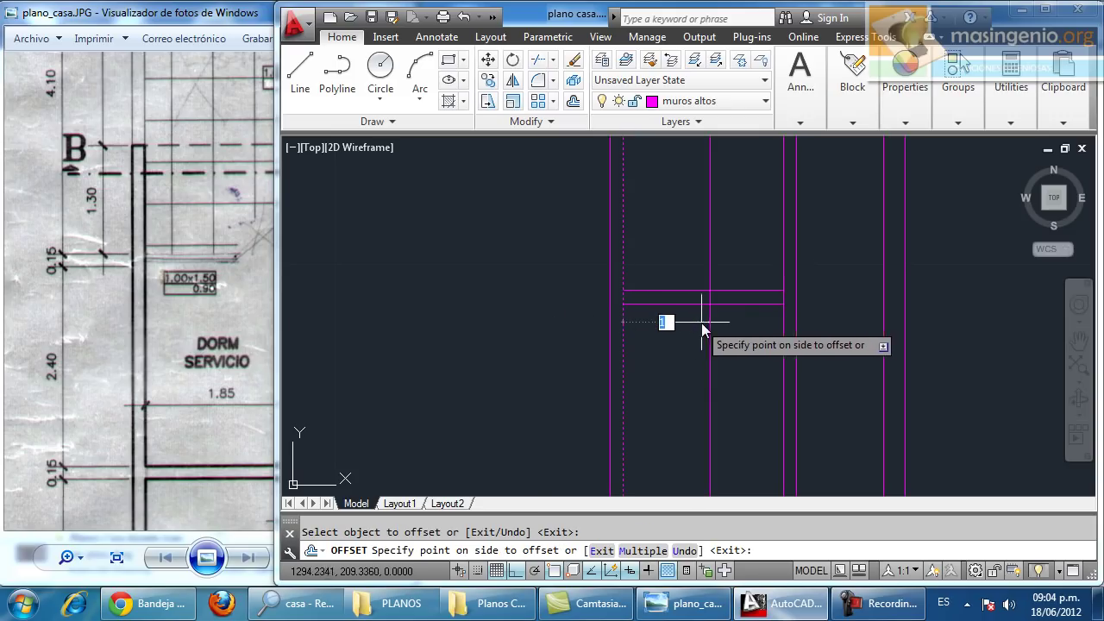
pyautogui.click(728, 328)
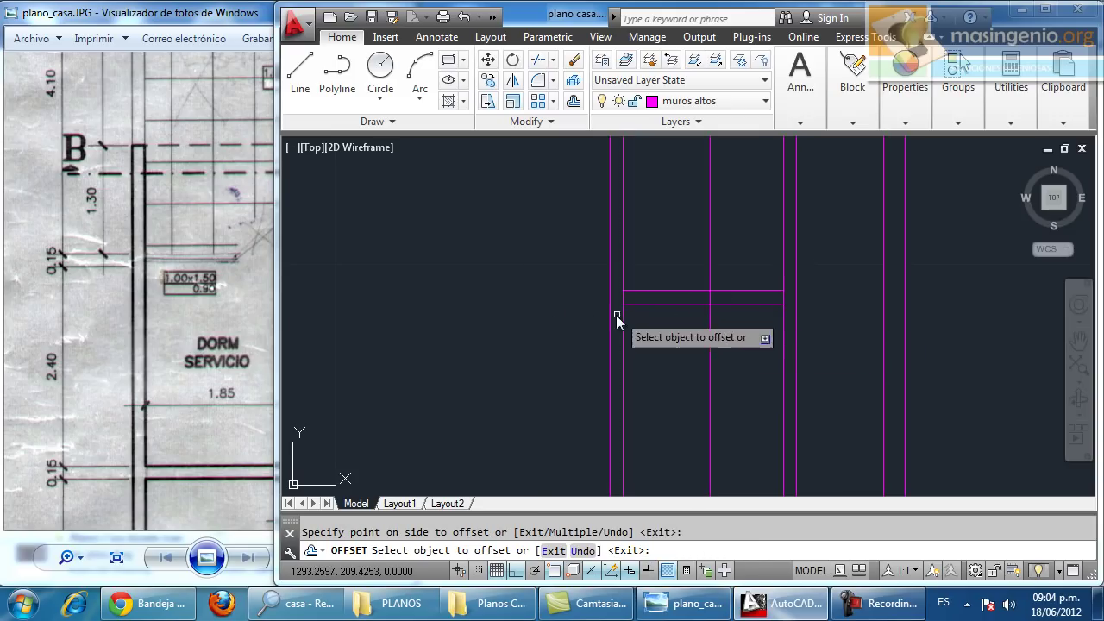
pyautogui.press('Return')
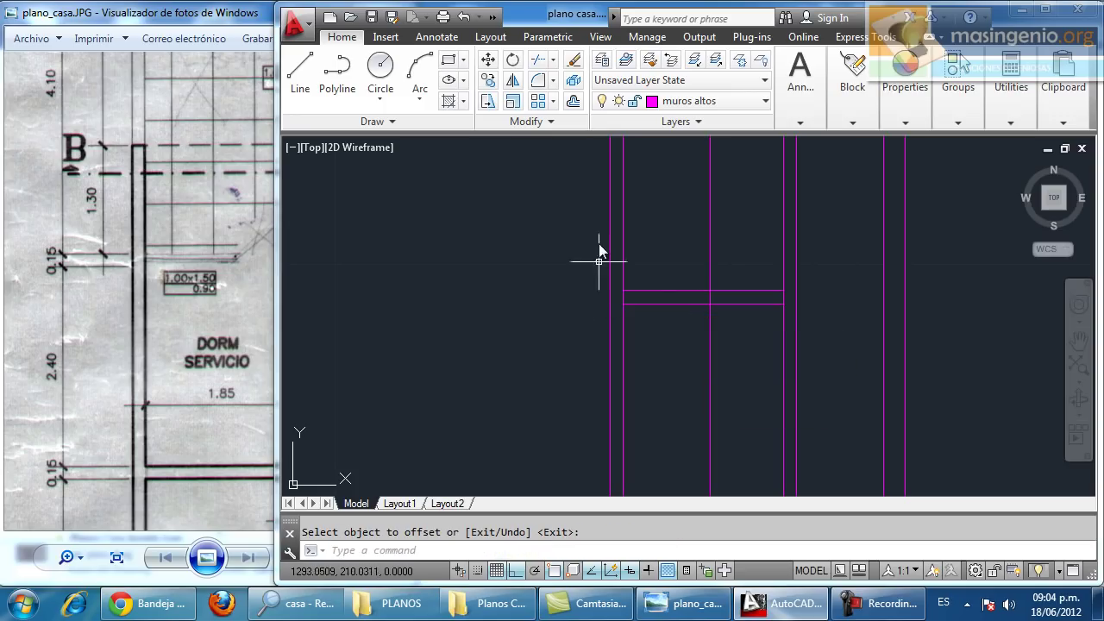
# Trim the new vertical line and two short horizontals into a closed 1-unit stub against the left wall
pyautogui.click(539, 62)
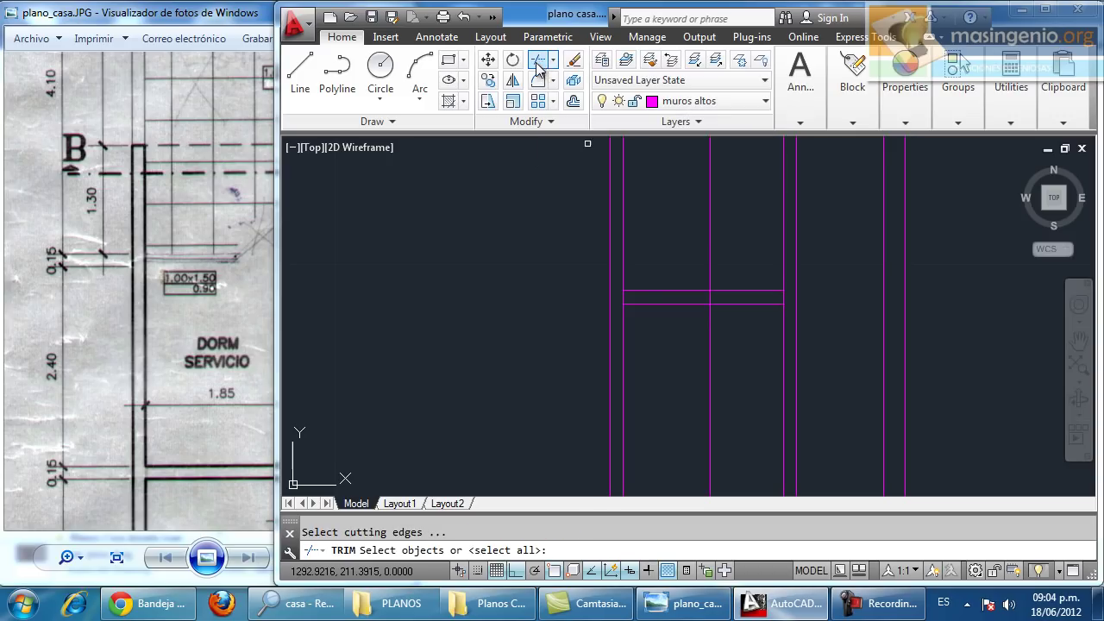
pyautogui.click(753, 362)
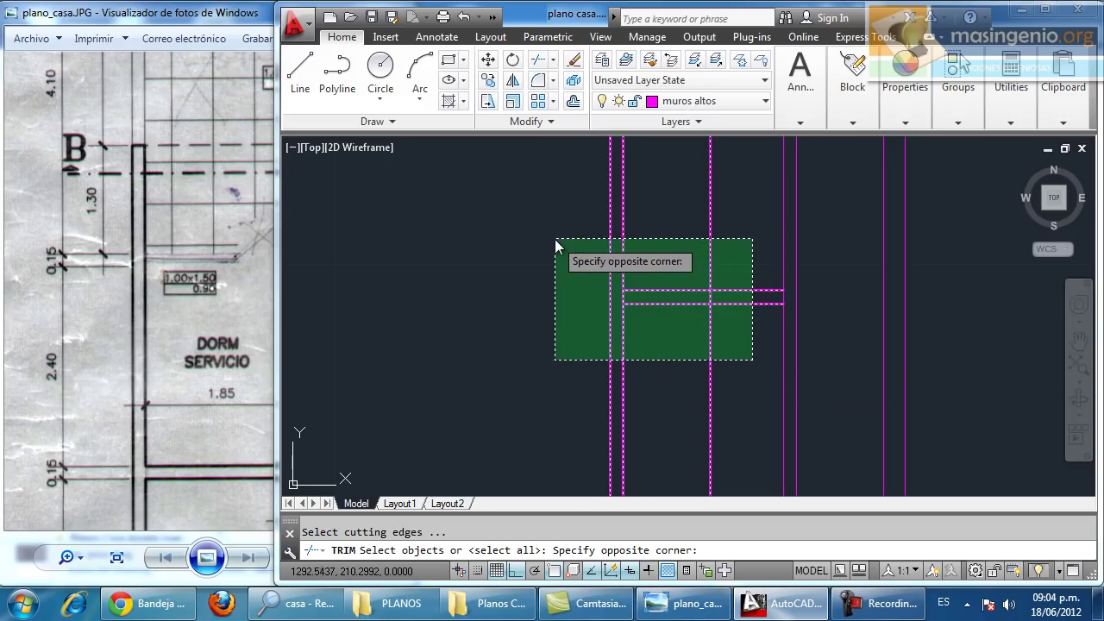
pyautogui.click(558, 242)
pyautogui.press('Return')
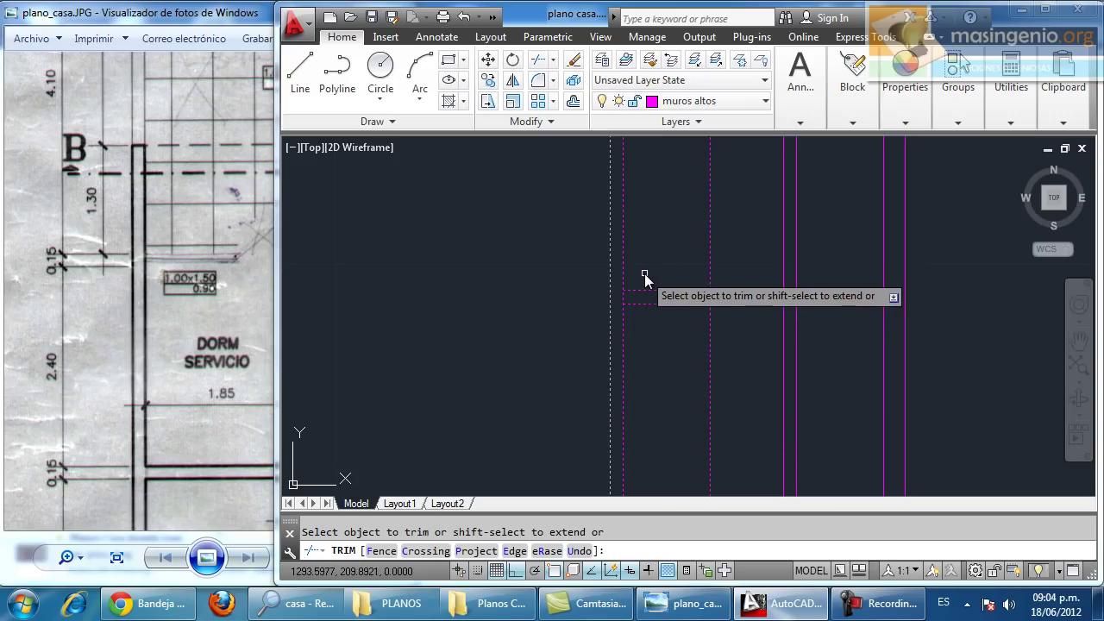
pyautogui.click(716, 304)
pyautogui.click(715, 290)
pyautogui.click(710, 272)
pyautogui.click(708, 317)
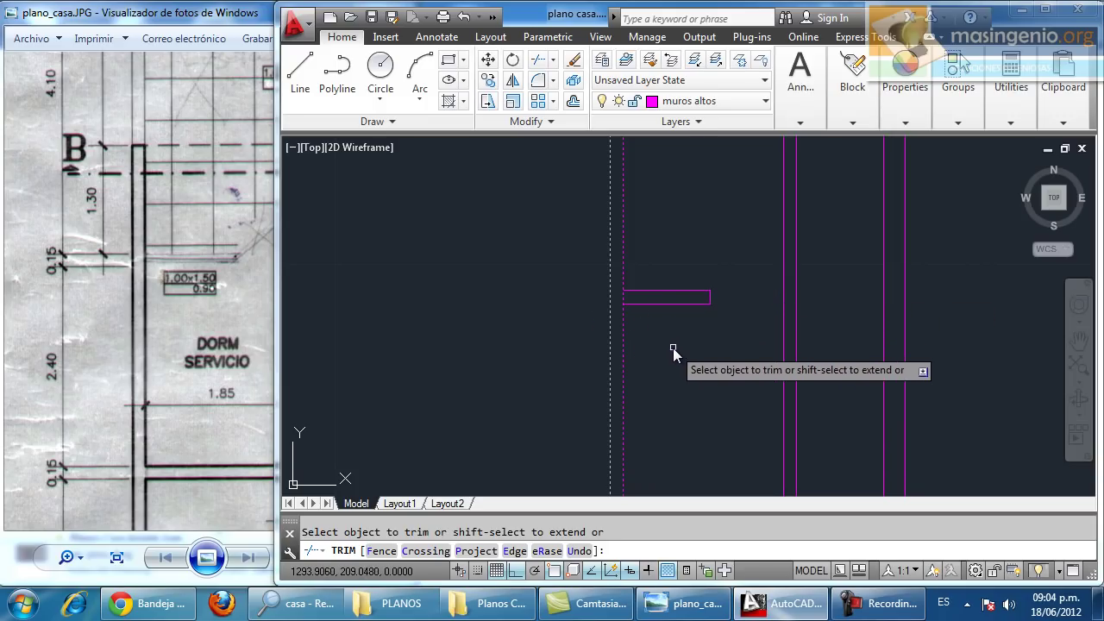
pyautogui.press('Return')
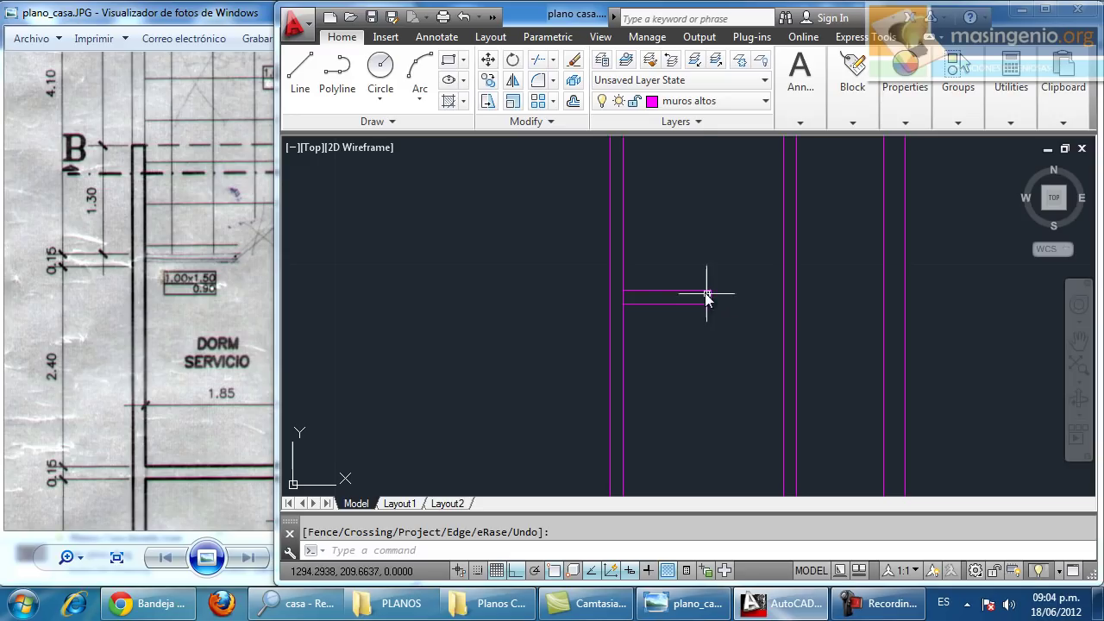
# Move the small rectangle's lines onto the green muros bajos layer
pyautogui.press('Escape')
pyautogui.click(687, 297)
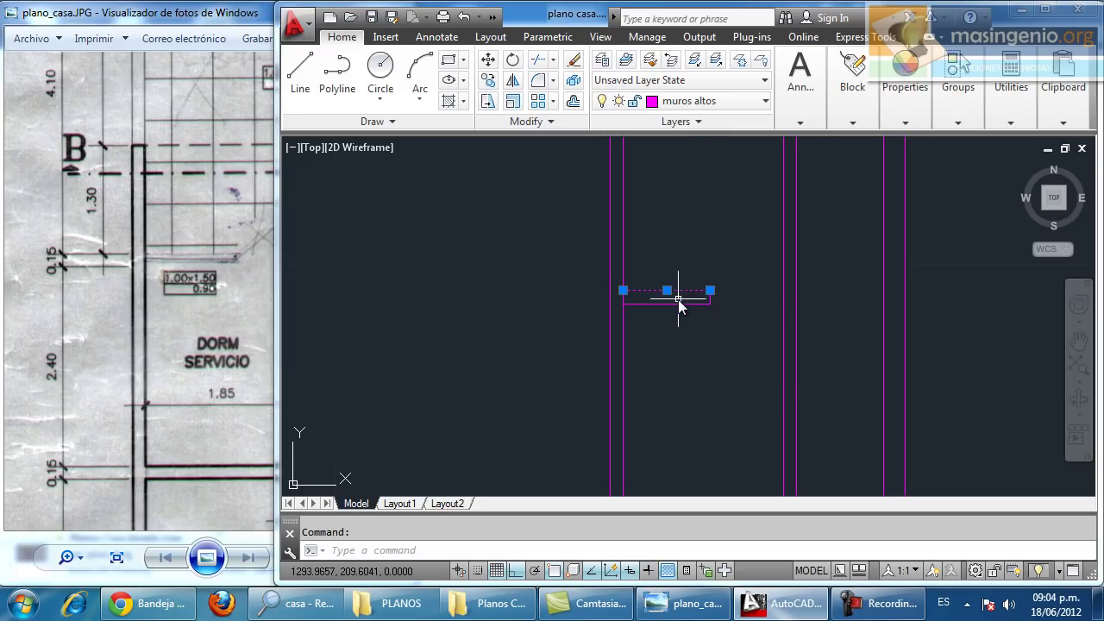
pyautogui.scroll(4, 705, 299)
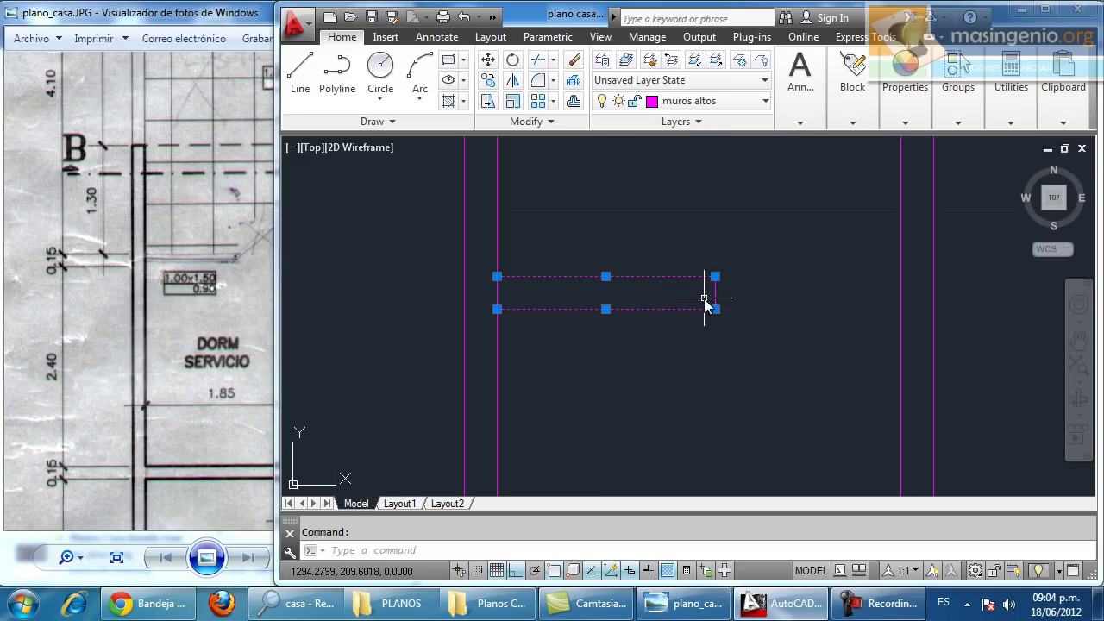
pyautogui.click(715, 292)
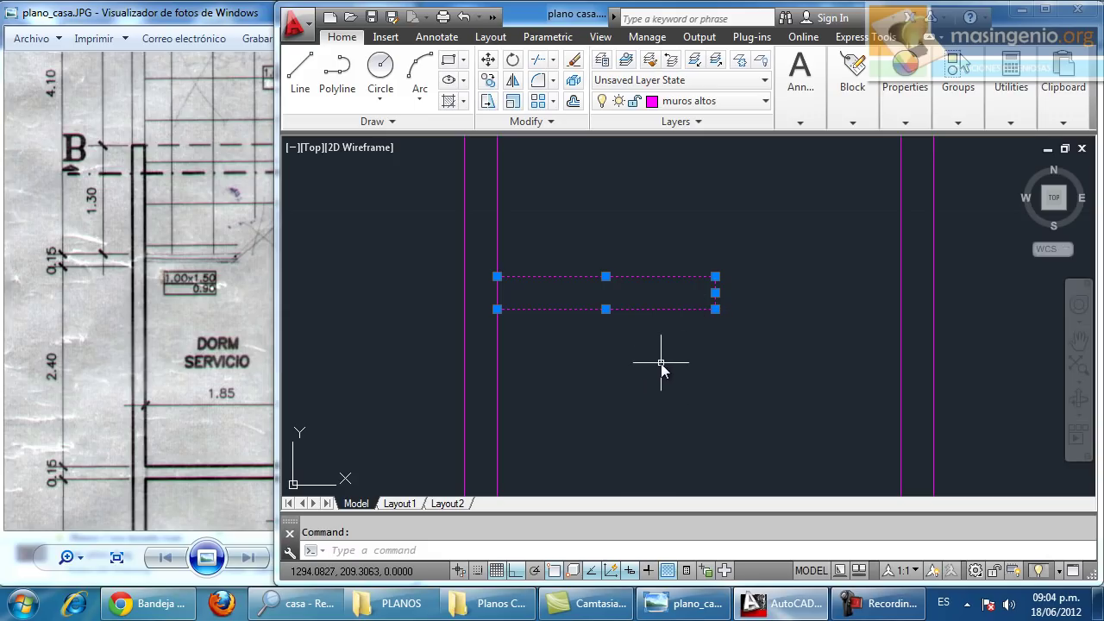
pyautogui.press('Escape')
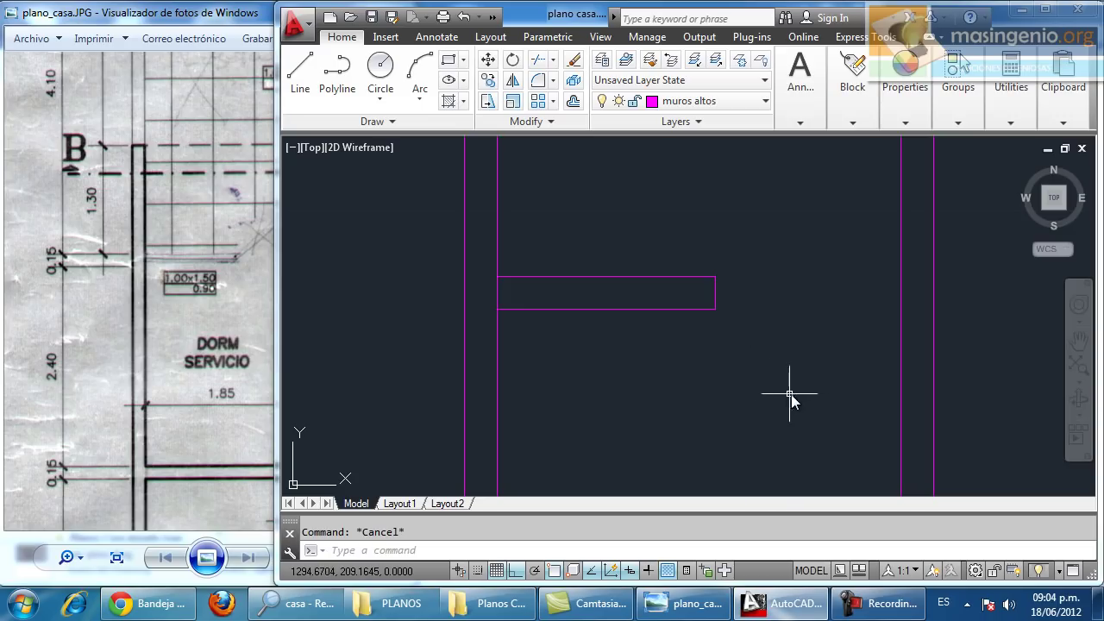
pyautogui.click(834, 393)
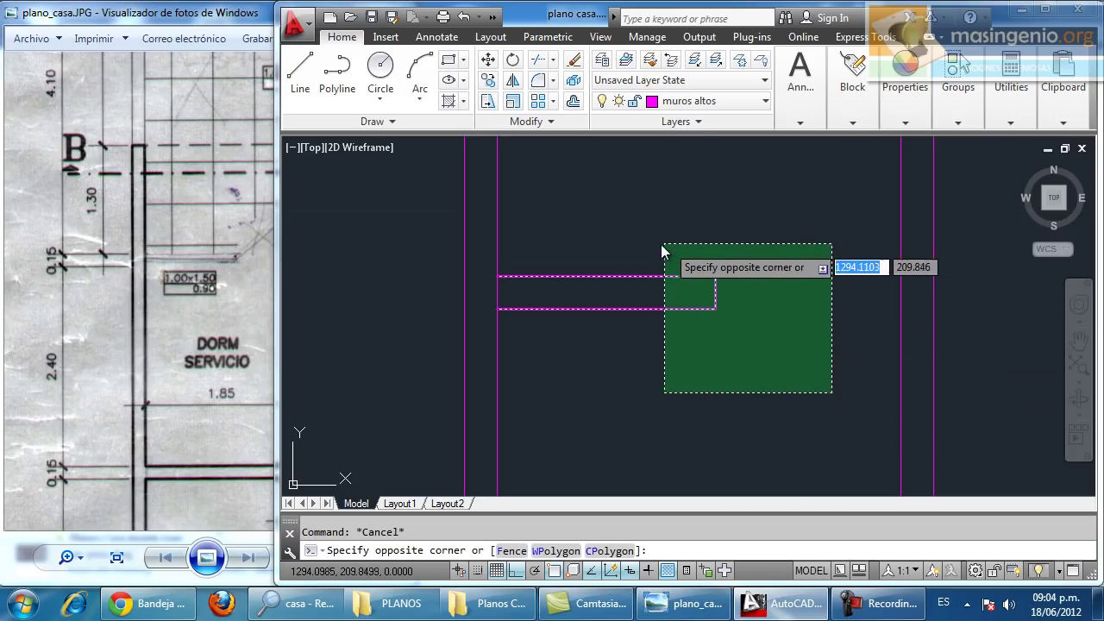
pyautogui.click(573, 222)
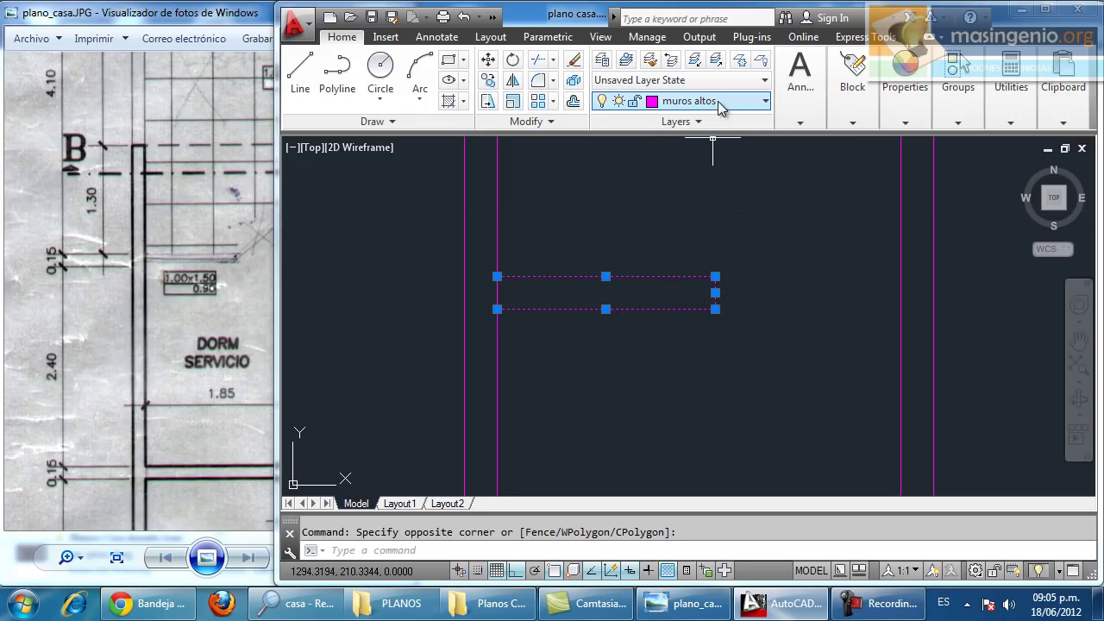
pyautogui.click(758, 103)
pyautogui.click(712, 163)
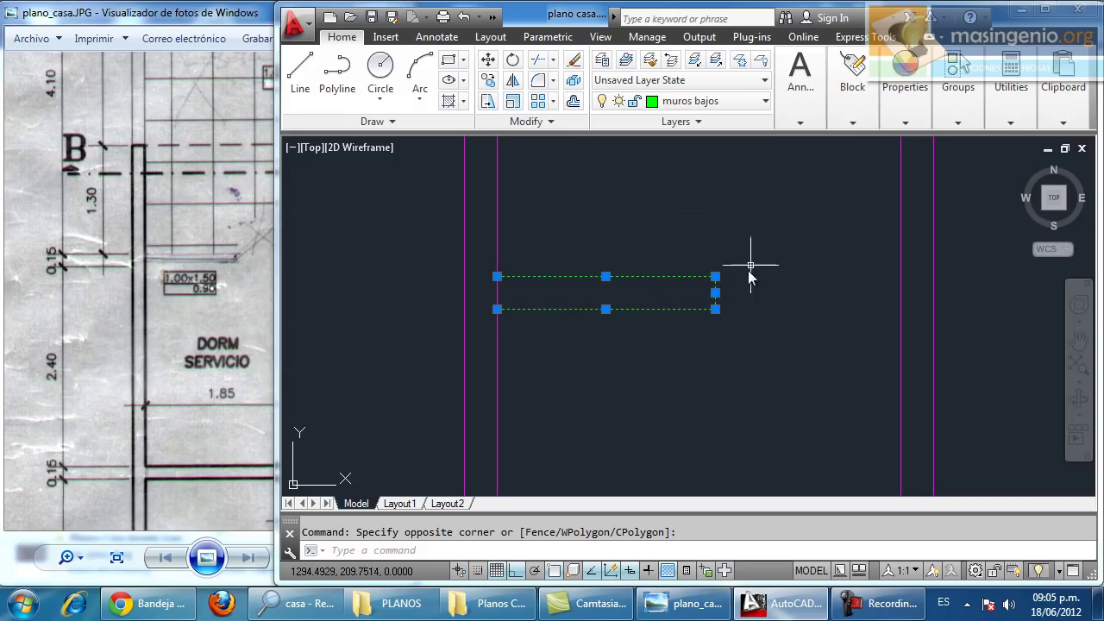
pyautogui.press('Escape')
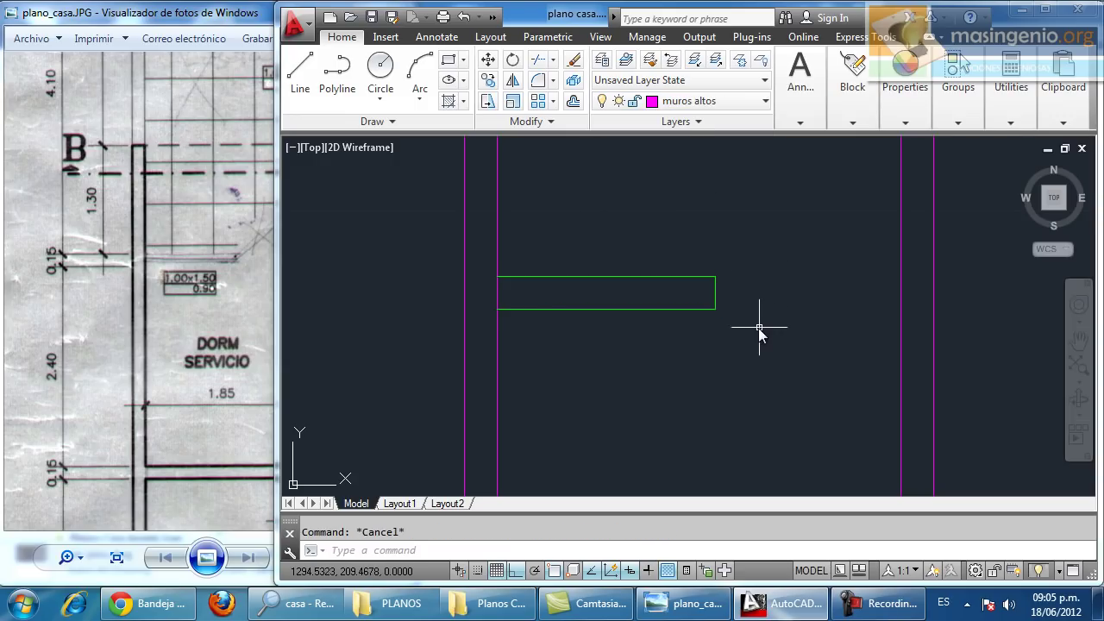
pyautogui.scroll(-3, 638, 344)
pyautogui.scroll(2, 627, 342)
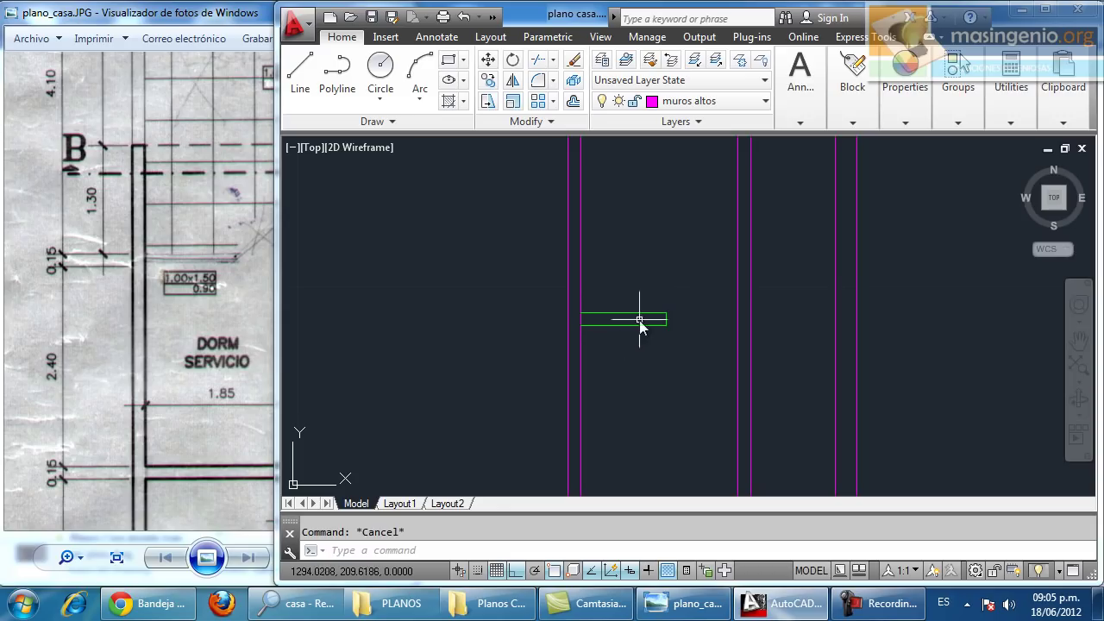
pyautogui.scroll(2, 640, 267)
pyautogui.scroll(-4, 638, 275)
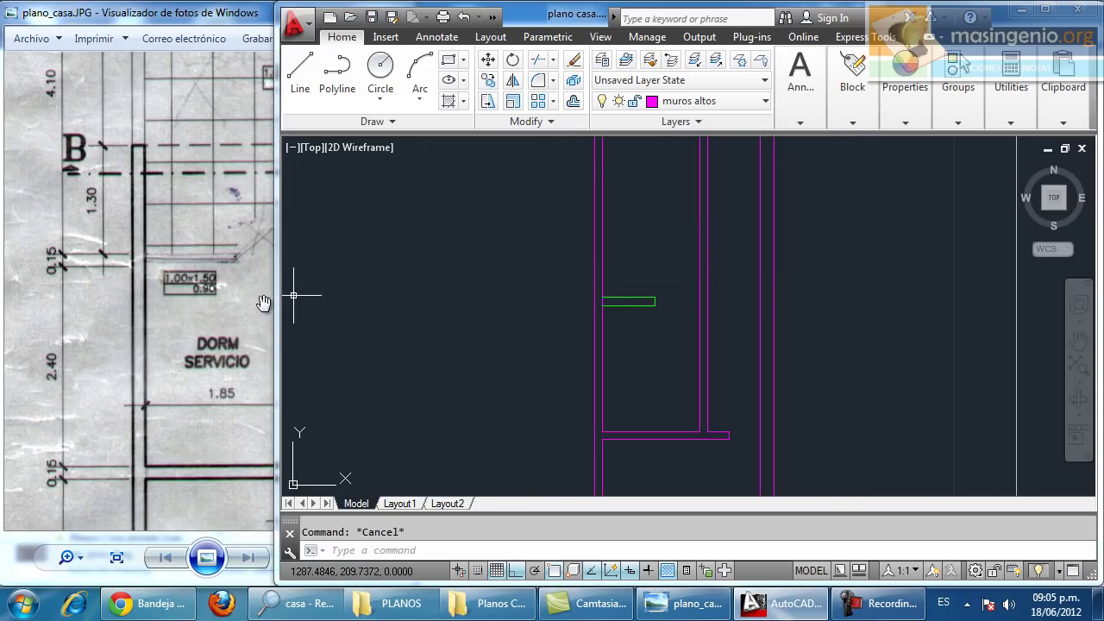
pyautogui.click(191, 257)
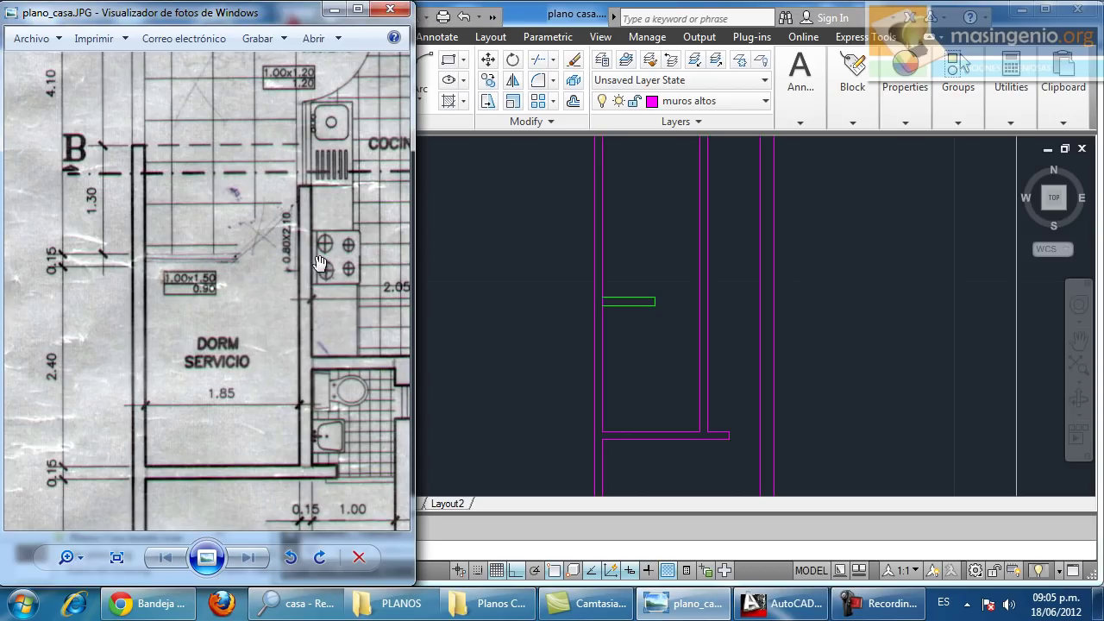
pyautogui.click(585, 342)
pyautogui.scroll(-4, 609, 348)
pyautogui.scroll(3, 583, 328)
pyautogui.scroll(-3, 592, 338)
pyautogui.scroll(4, 596, 267)
pyautogui.scroll(-2, 601, 343)
pyautogui.scroll(-3, 562, 350)
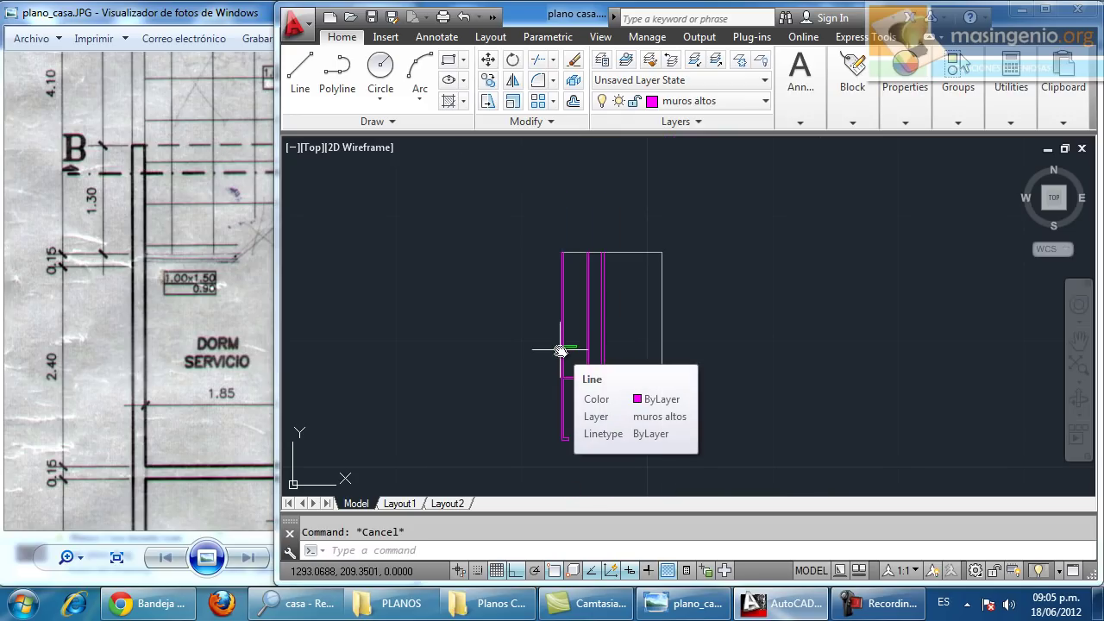